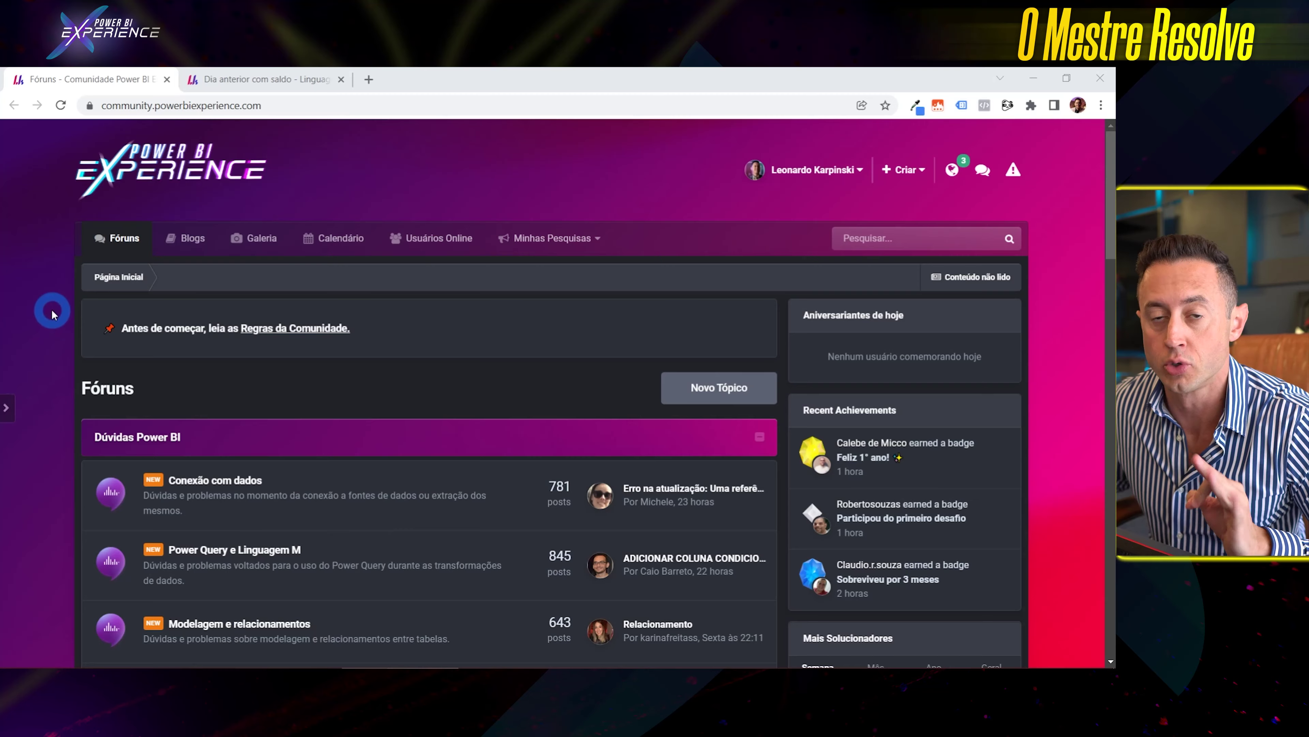
# Browse the forum category list and open the 'Dia anterior com saldo' topic
pyautogui.scroll(-1, 53, 318)
pyautogui.scroll(-3, 580, 444)
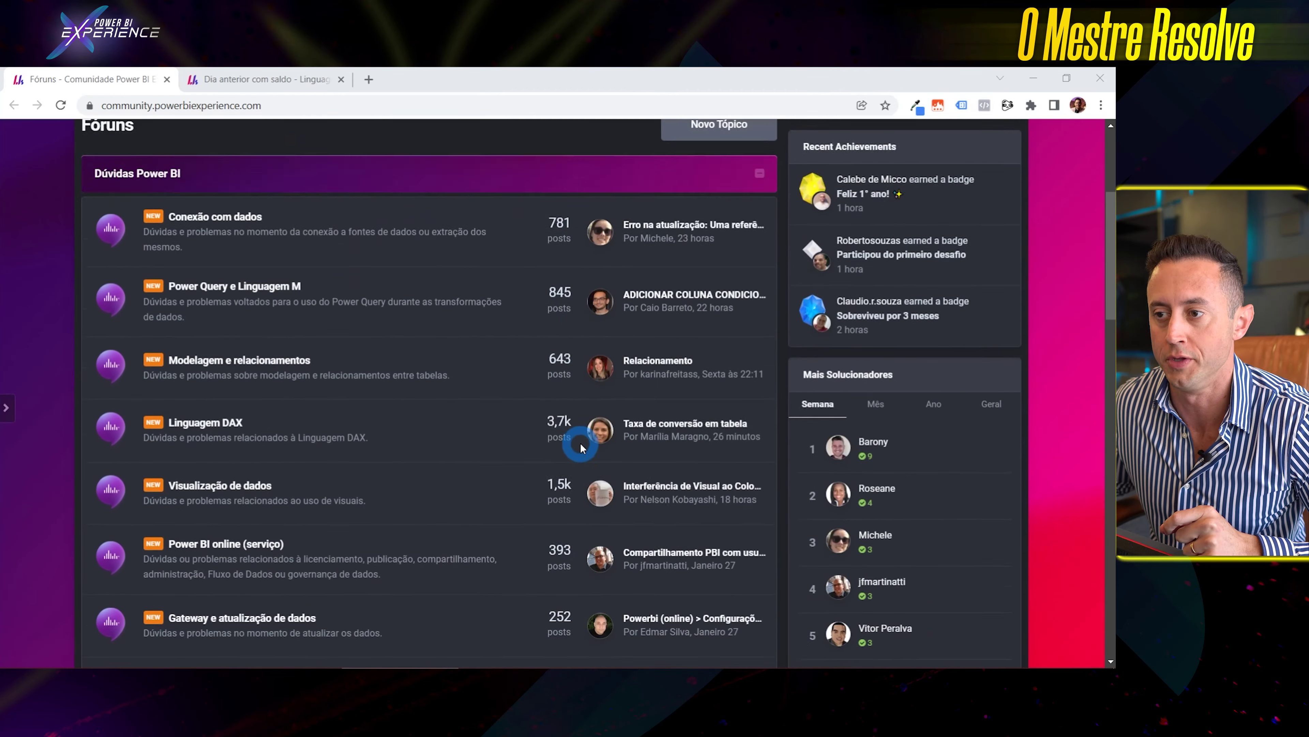
pyautogui.scroll(-1, 580, 445)
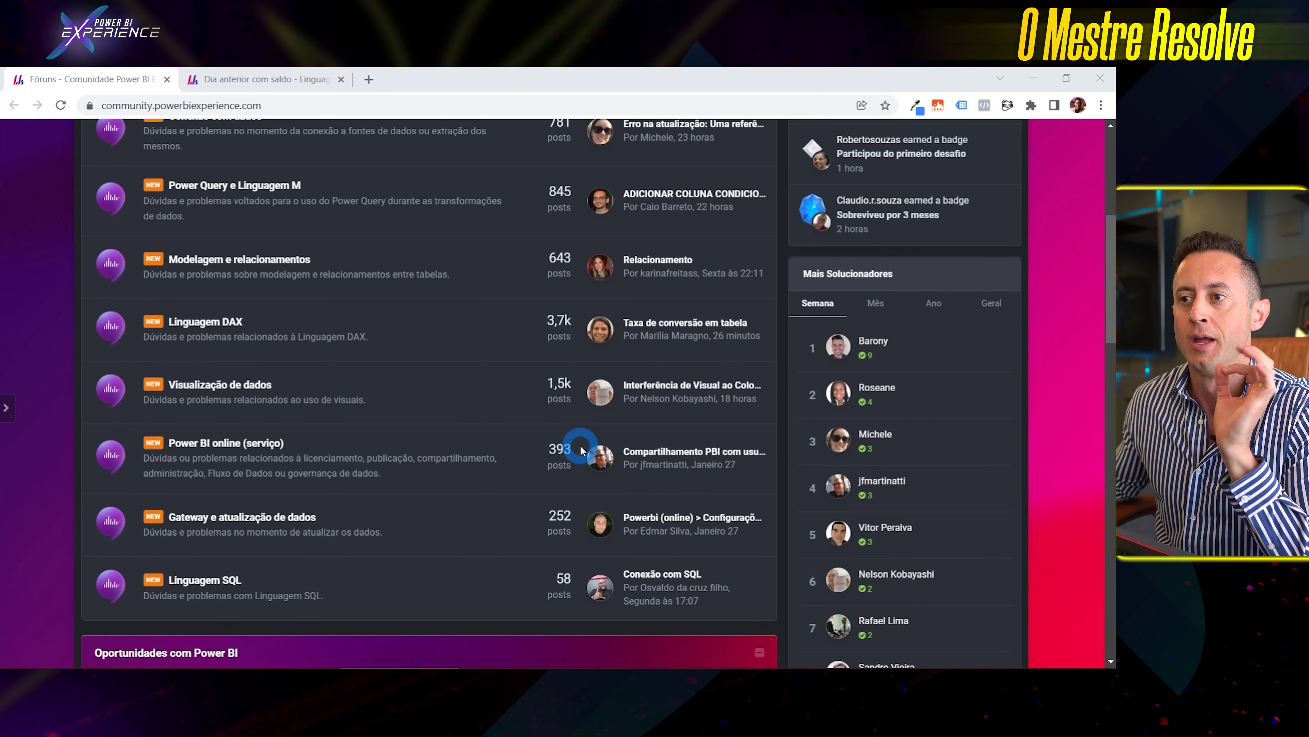
pyautogui.scroll(1, 472, 490)
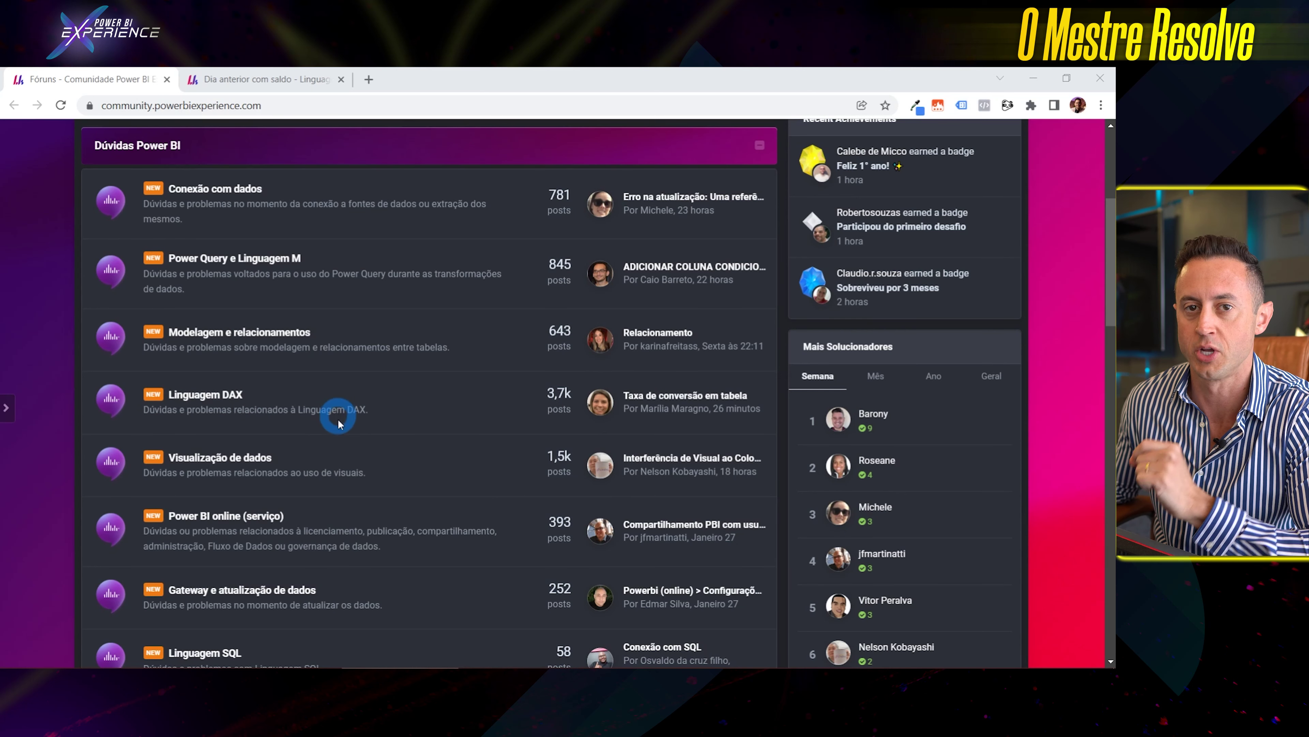
pyautogui.click(248, 79)
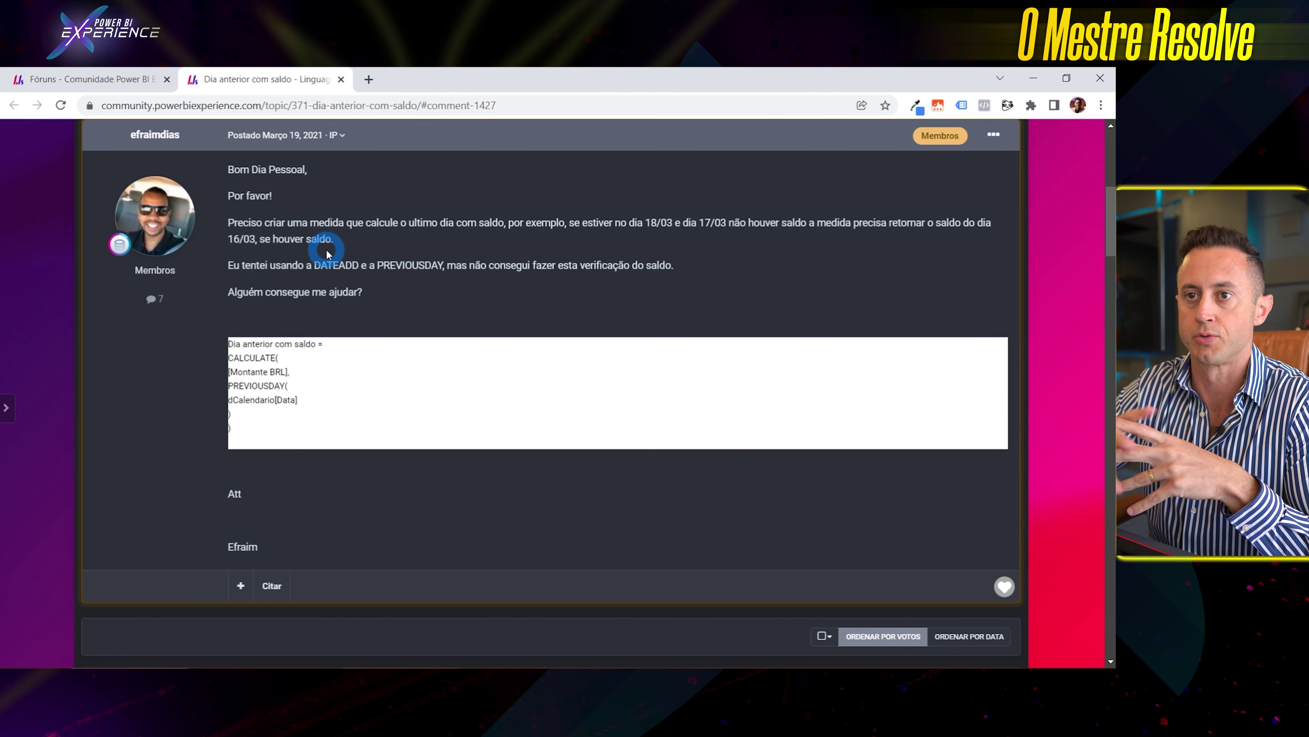
# Read the topic's solution and replies, then return to the PreencherDiasVazios report in Power BI Desktop
pyautogui.scroll(-3, 404, 380)
pyautogui.scroll(-5, 403, 385)
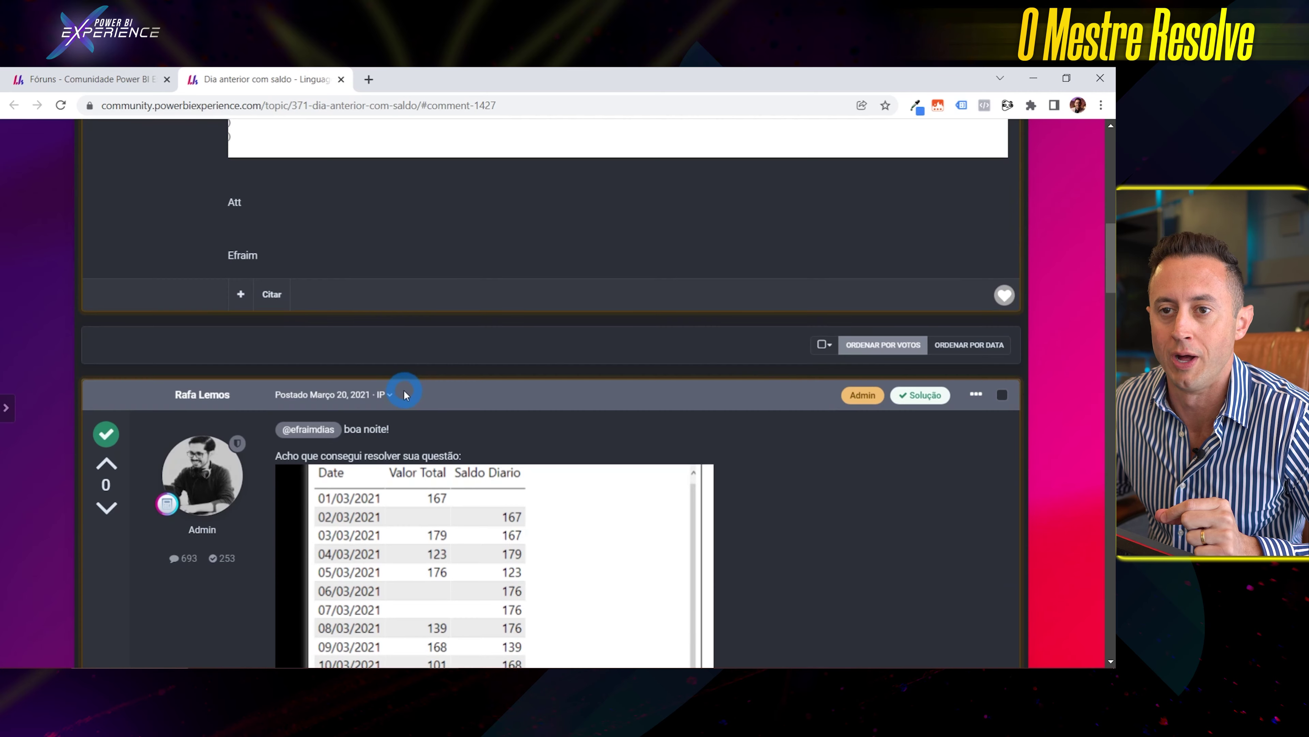
pyautogui.scroll(-1, 402, 386)
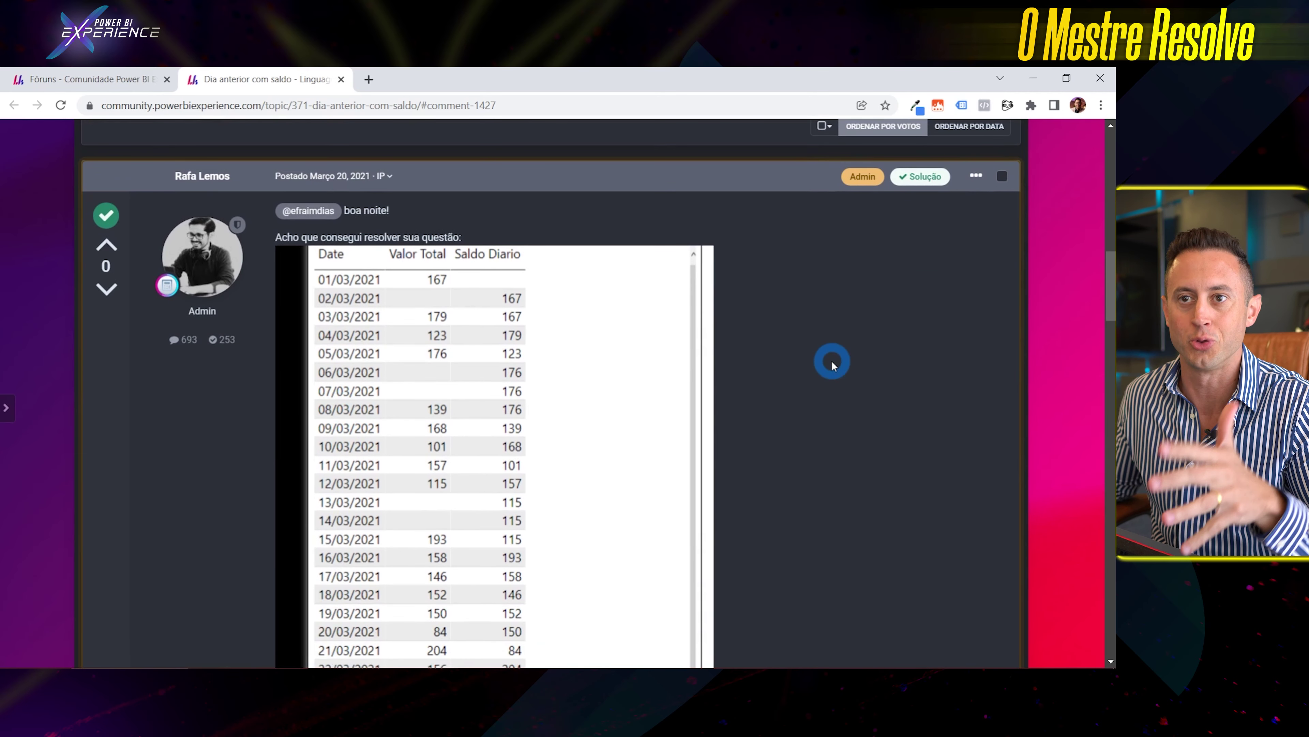
pyautogui.scroll(-3, 800, 356)
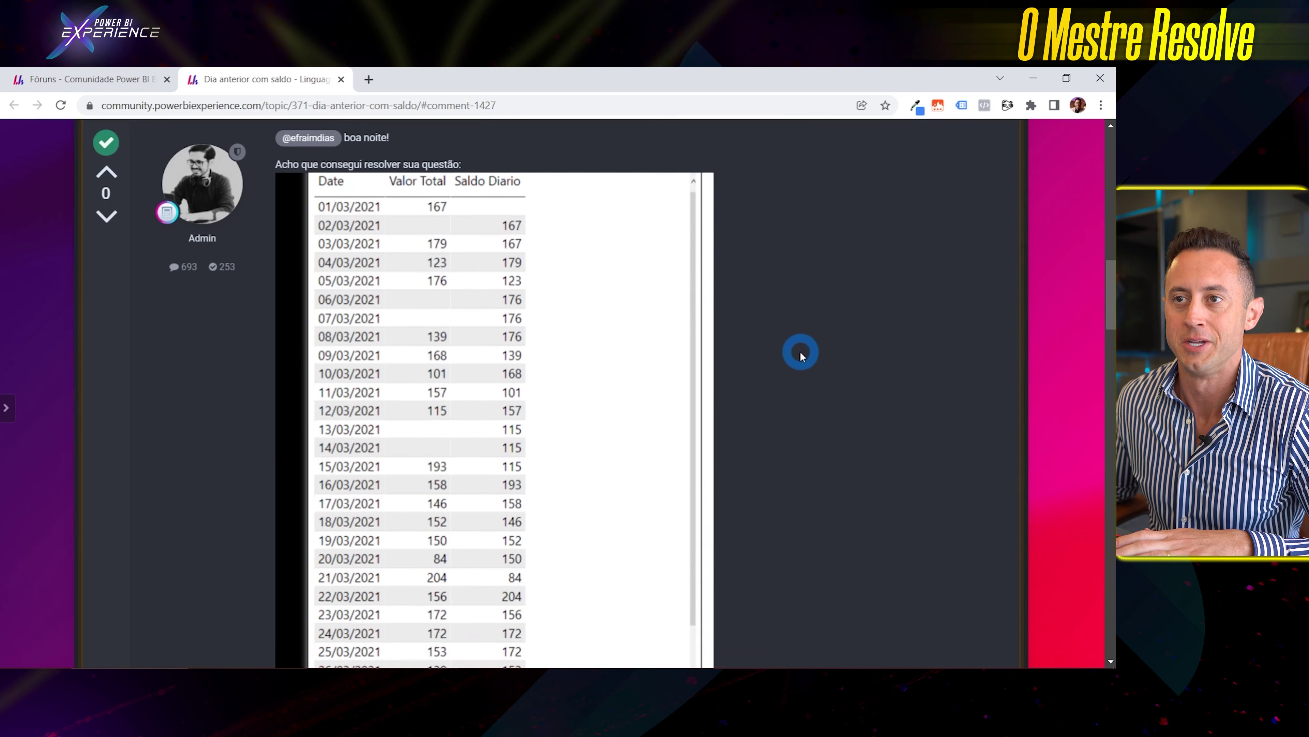
pyautogui.scroll(-12, 800, 356)
pyautogui.scroll(-6, 801, 356)
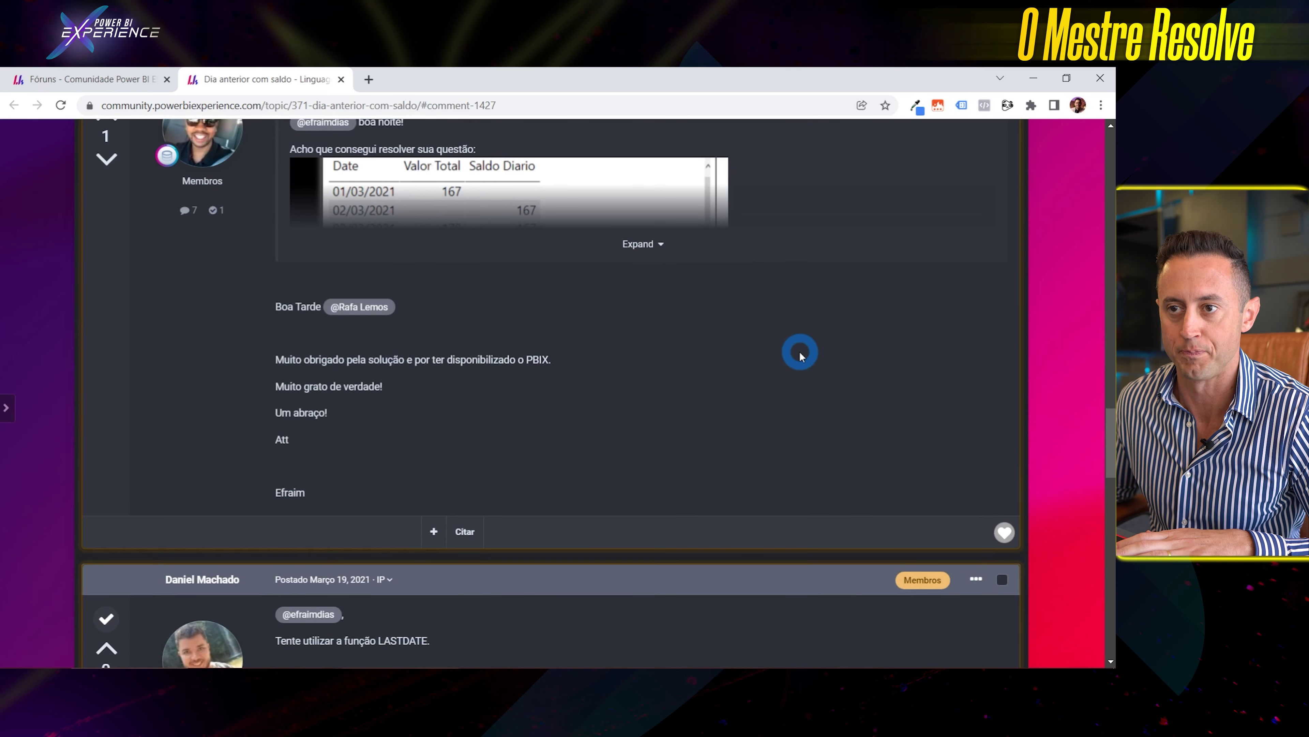
pyautogui.scroll(-3, 801, 356)
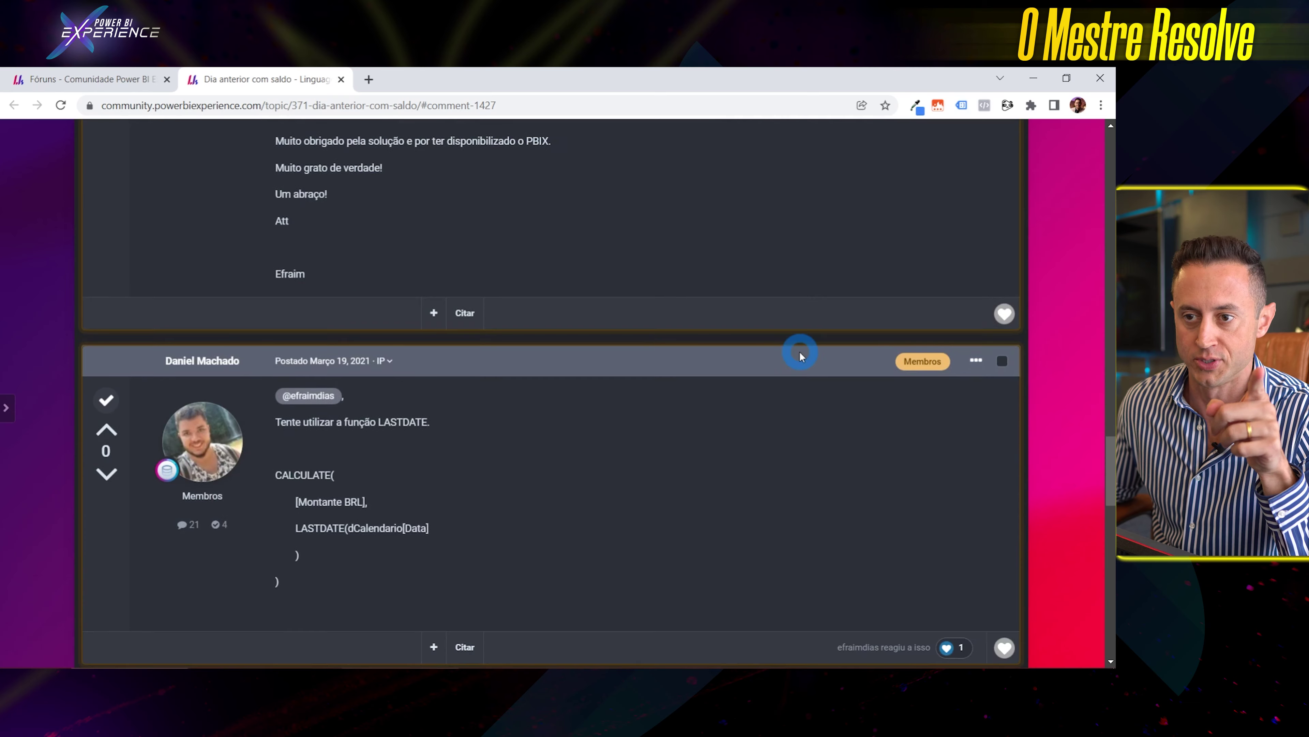
pyautogui.scroll(-2, 801, 356)
pyautogui.scroll(-1, 567, 349)
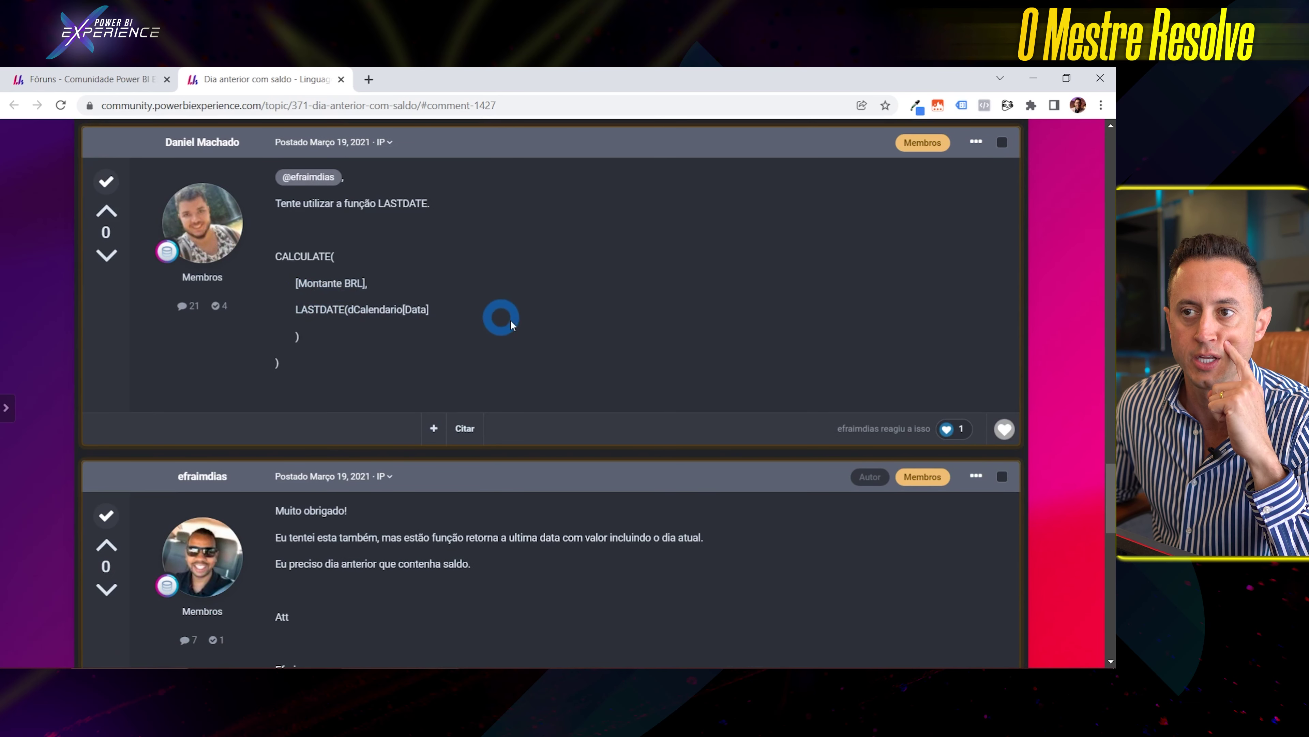
pyautogui.scroll(-1, 513, 339)
pyautogui.scroll(-1, 512, 339)
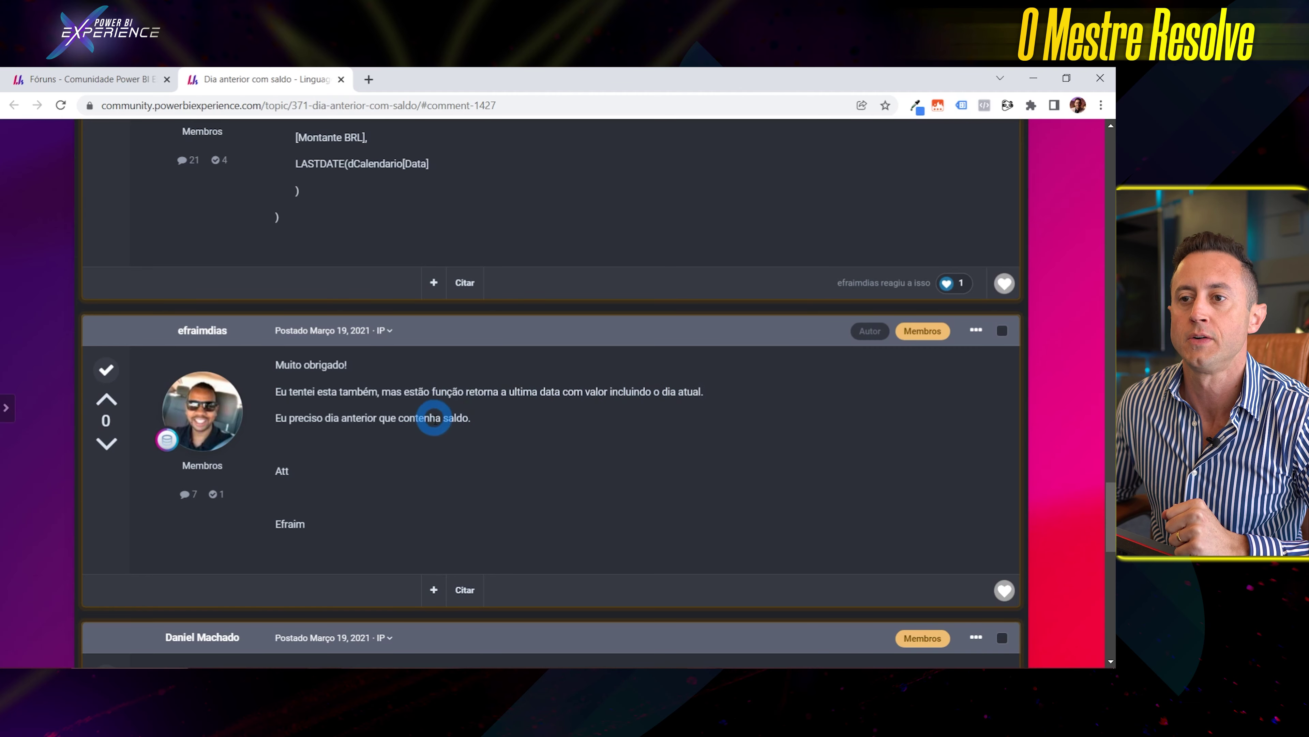
pyautogui.hotkey('alt', 'Tab')
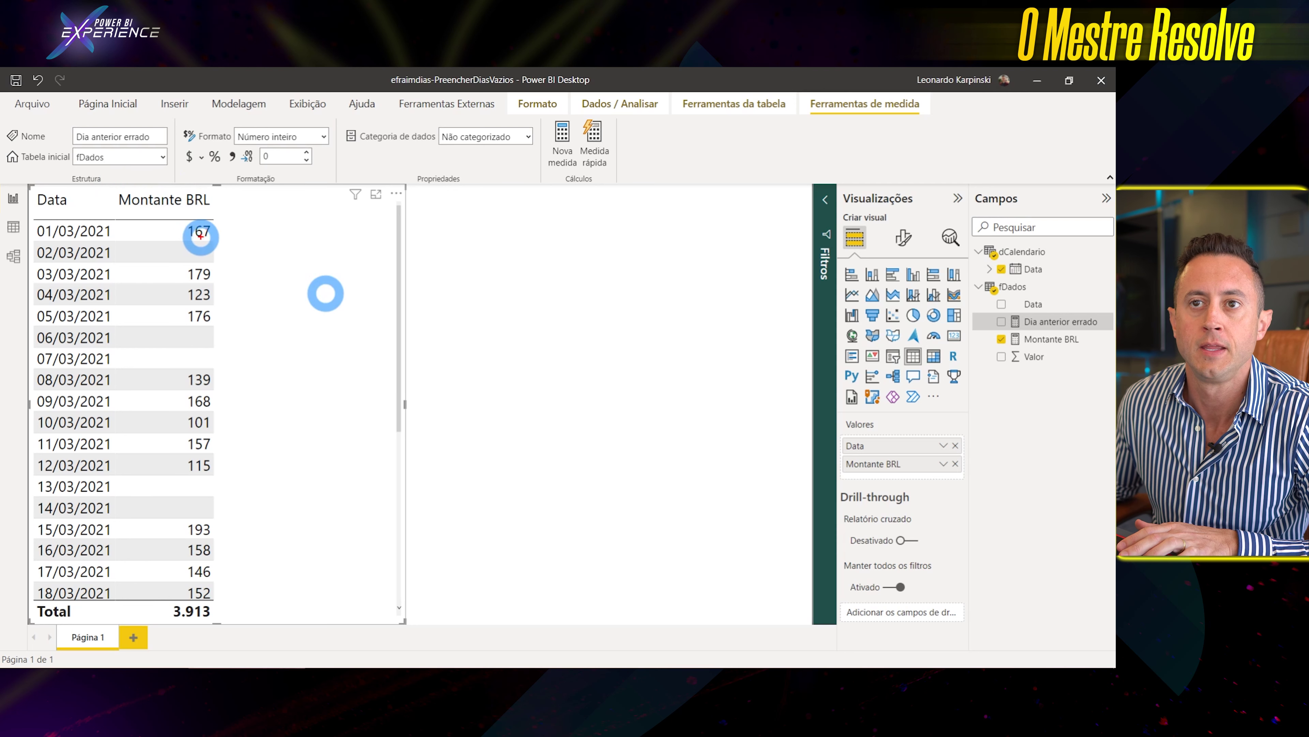
# Adjust the report page, enter 76, and show the dCalendario–fDados model diagram
pyautogui.moveTo(180, 231)
pyautogui.mouseDown()
pyautogui.moveTo(198, 264)
pyautogui.moveTo(186, 263)
pyautogui.mouseUp()
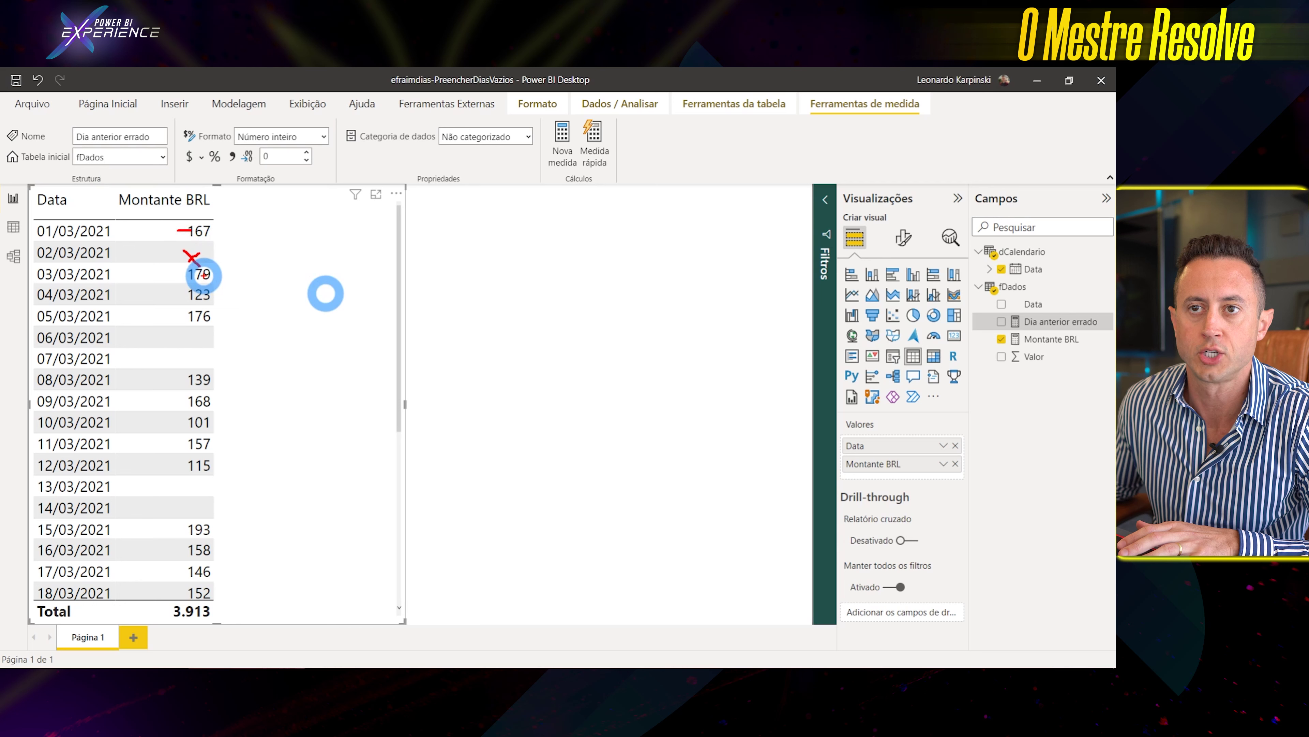
pyautogui.moveTo(192, 330)
pyautogui.mouseDown()
pyautogui.moveTo(192, 366)
pyautogui.moveTo(223, 339)
pyautogui.moveTo(219, 363)
pyautogui.moveTo(273, 372)
pyautogui.mouseUp()
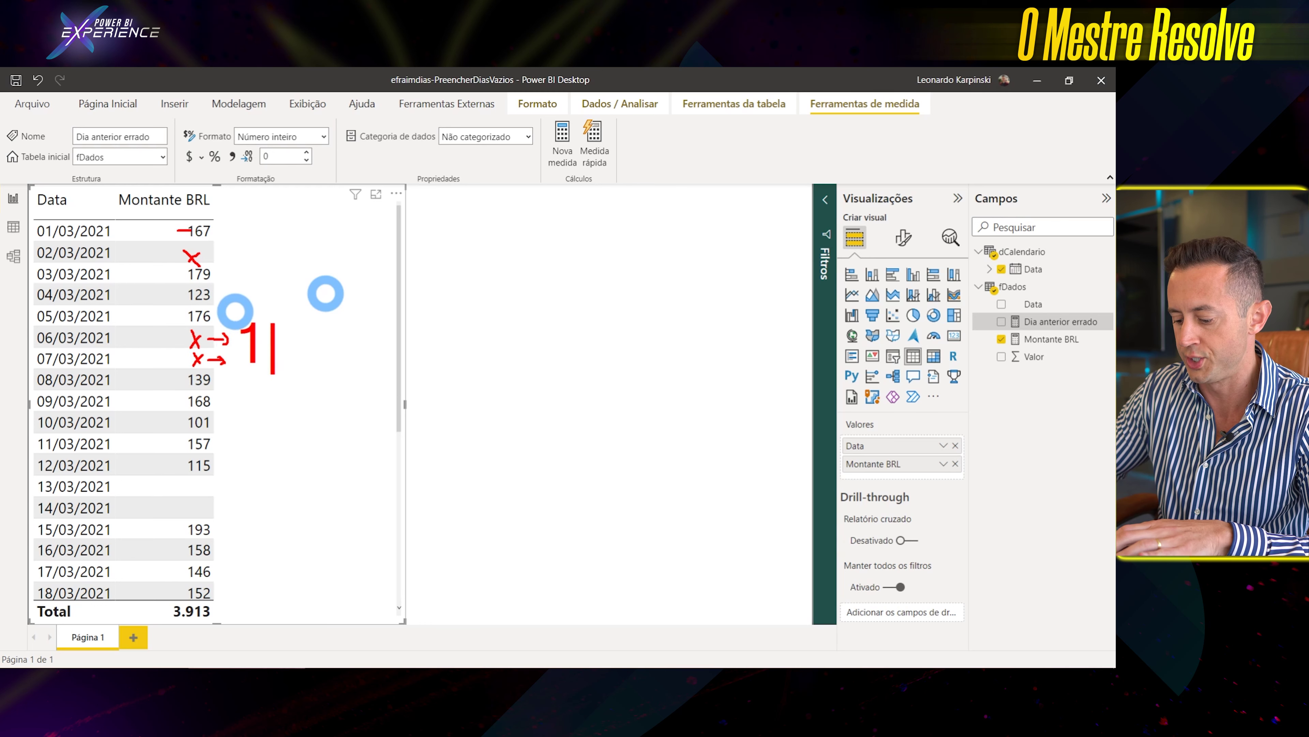
pyautogui.write('76')
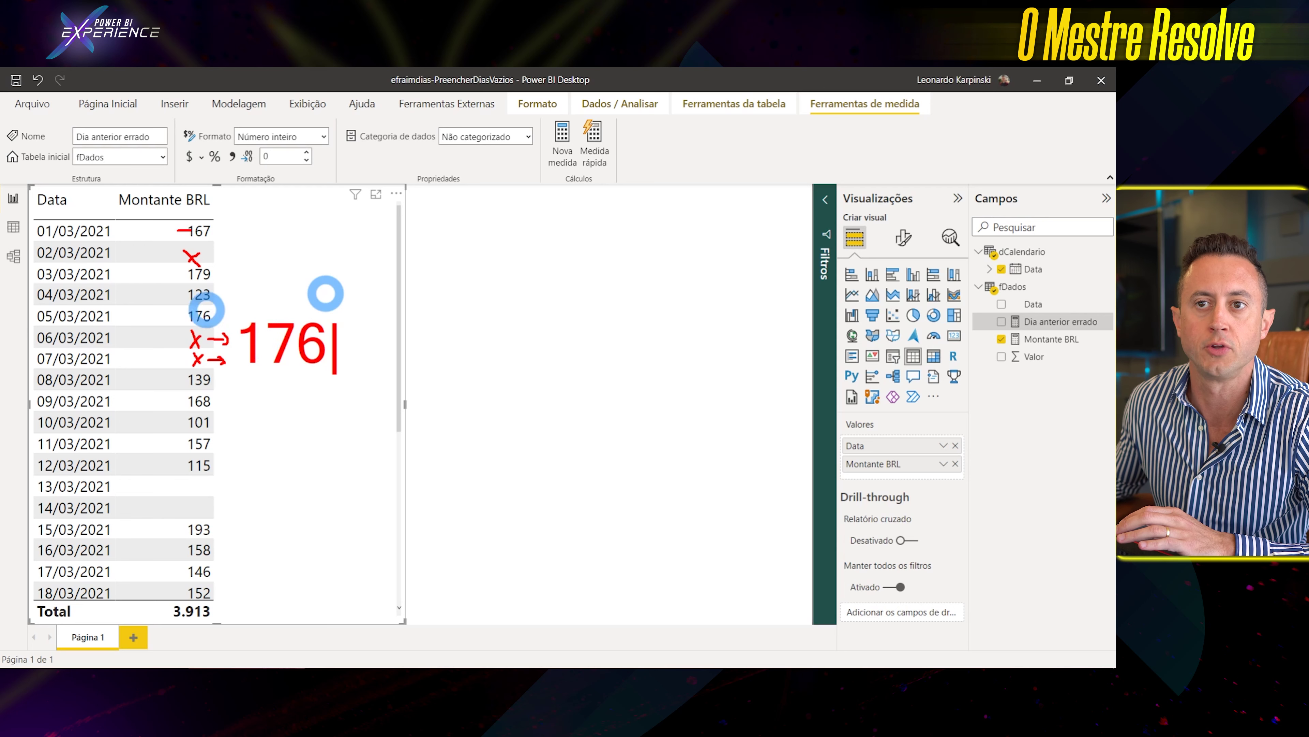
pyautogui.click(325, 311)
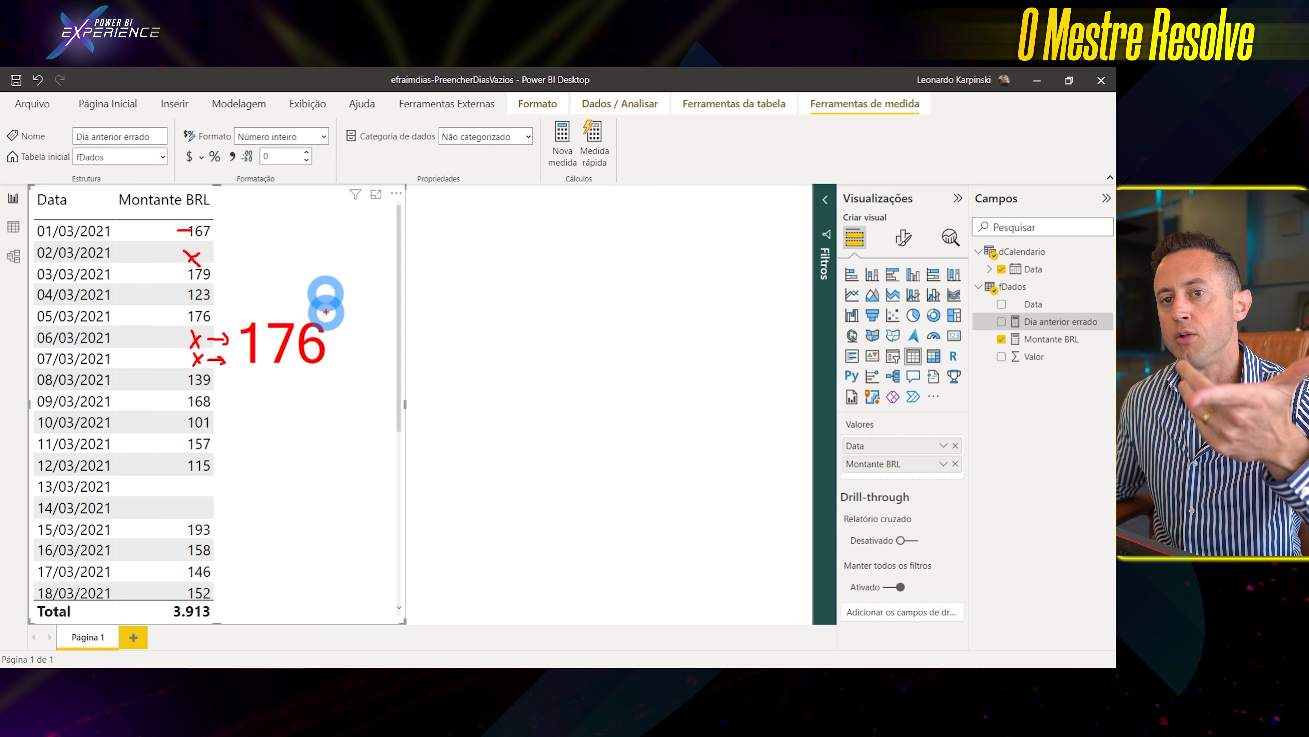
pyautogui.click(300, 270)
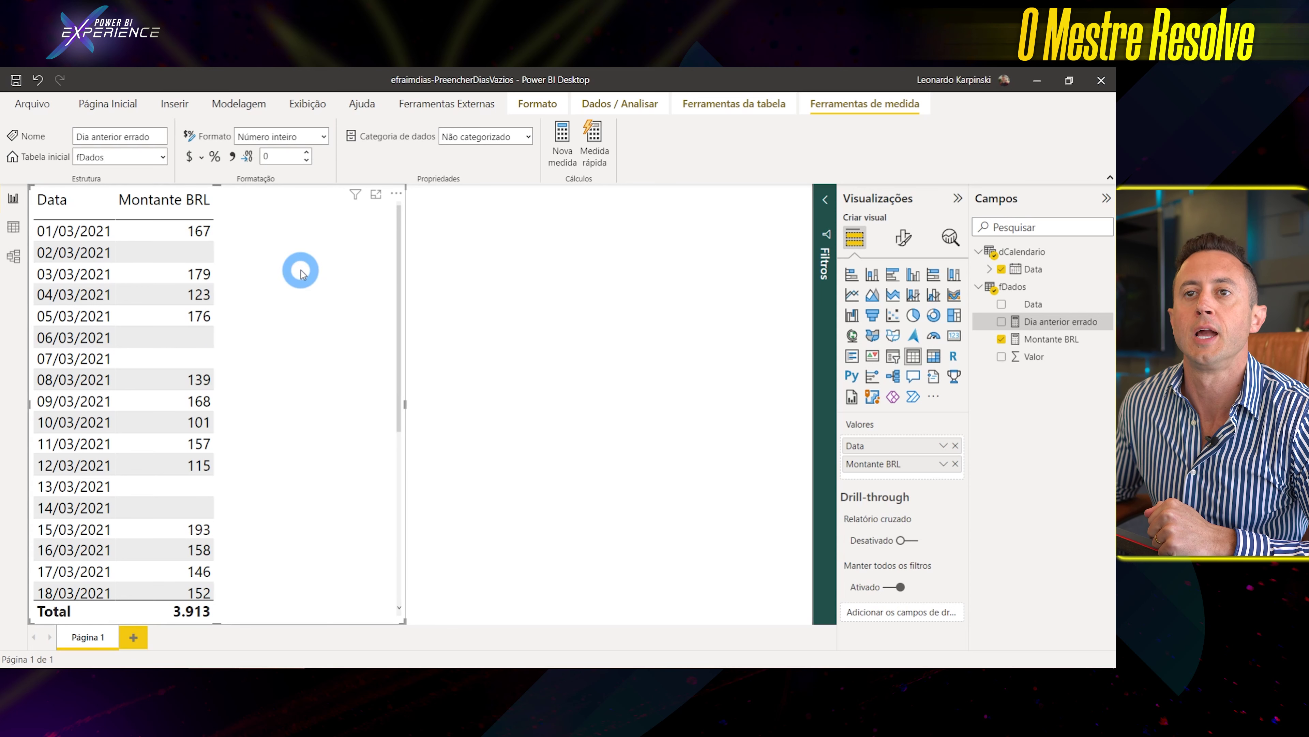
pyautogui.click(2, 235)
pyautogui.click(9, 257)
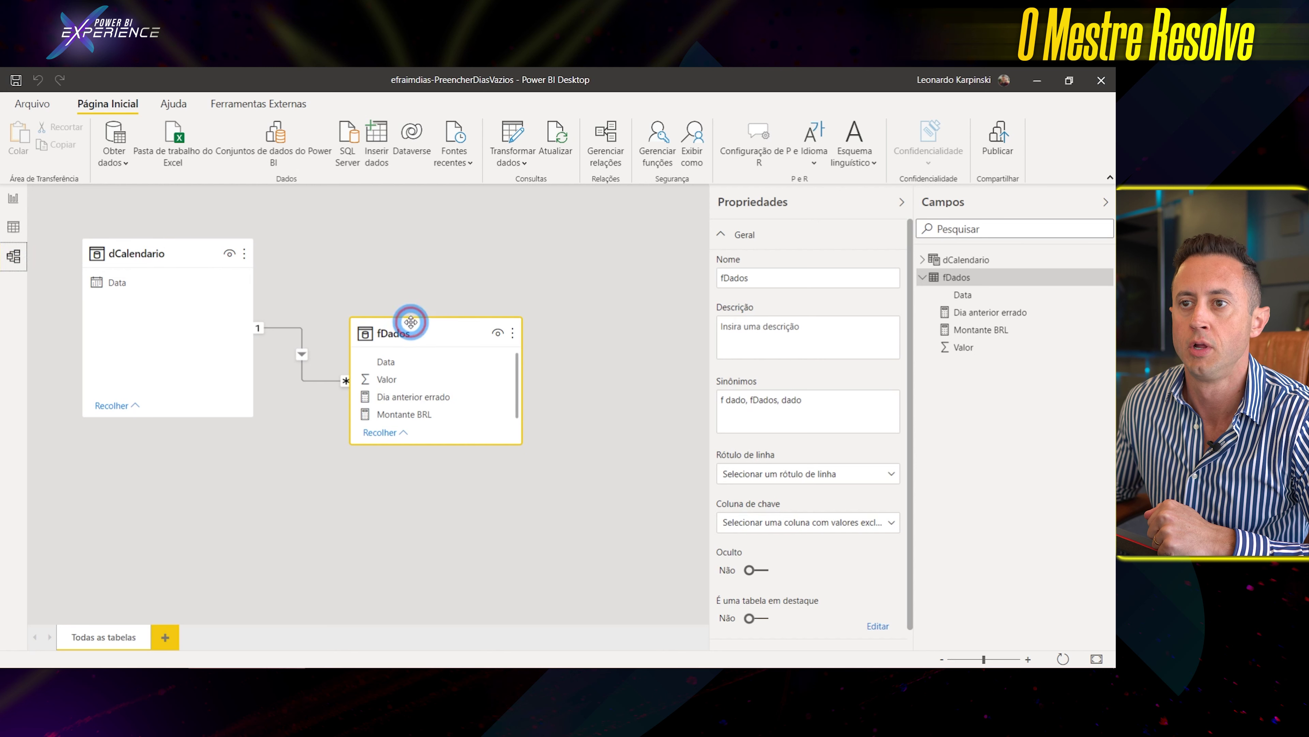
# Back on the report page, select the table and inspect the Montante BRL measure formula
pyautogui.moveTo(409, 321); pyautogui.dragTo(417, 304)
pyautogui.click(11, 197)
pyautogui.click(292, 409)
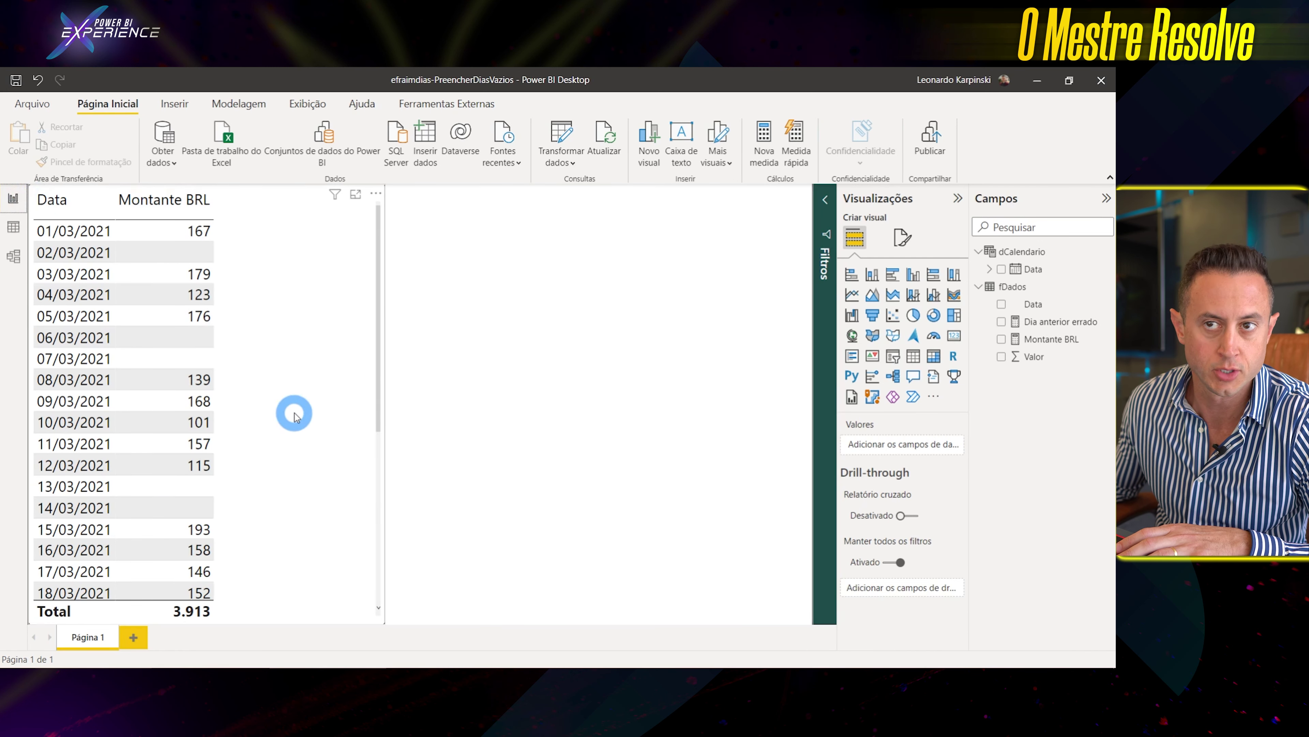
pyautogui.click(1066, 339)
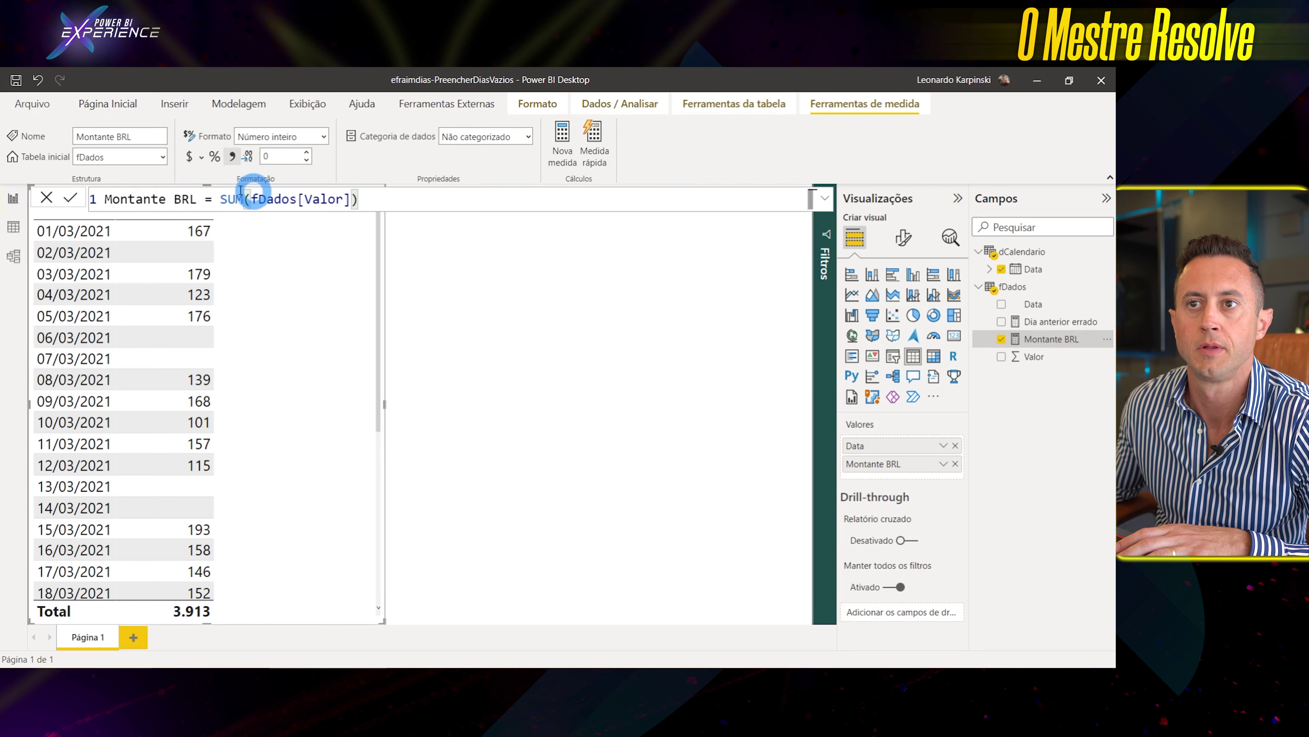
pyautogui.click(365, 199)
pyautogui.click(351, 223)
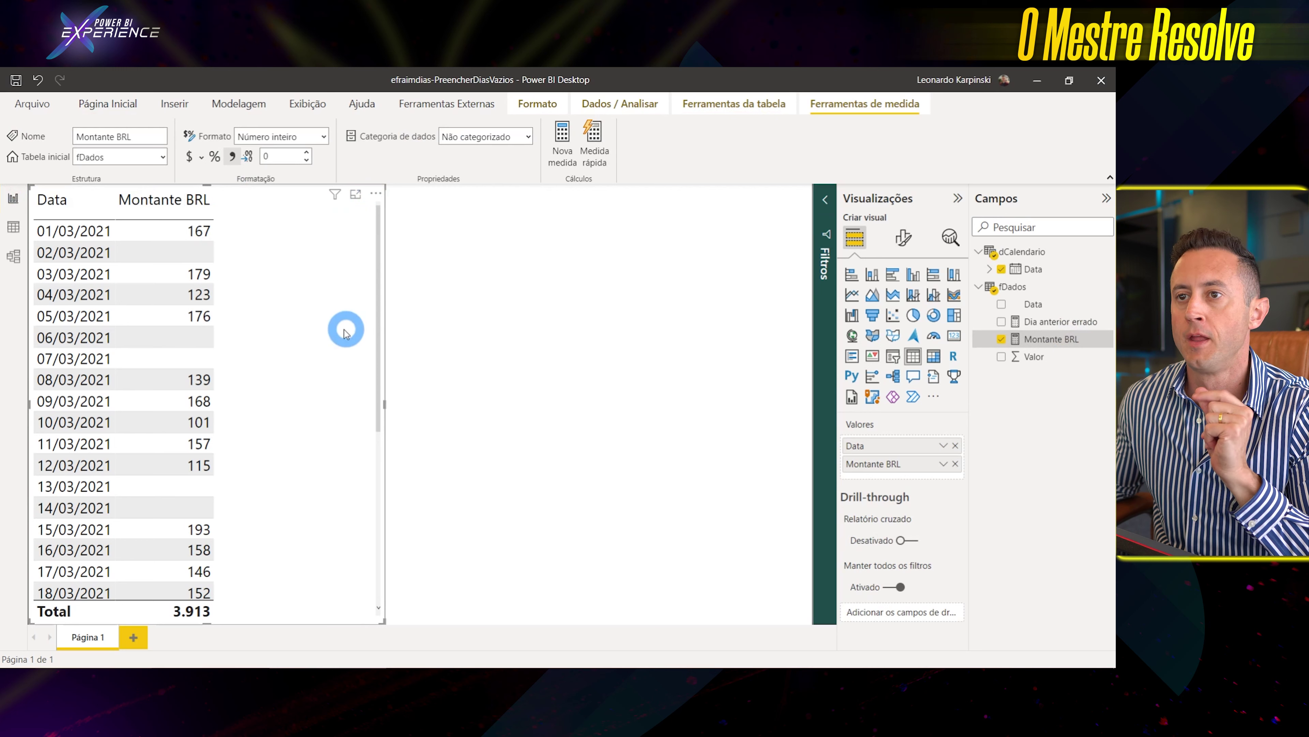
# Add the Dia anterior errado measure as a table column and widen the table to fit it
pyautogui.click(1044, 321)
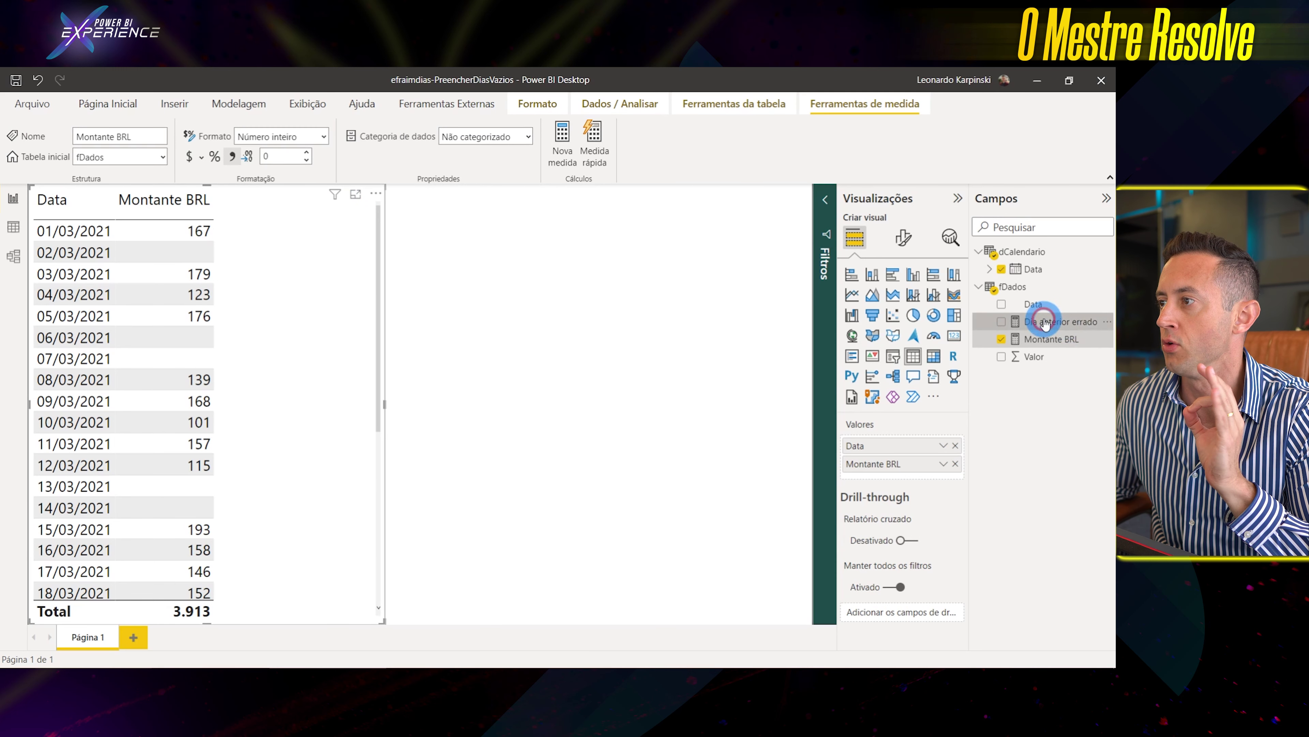
pyautogui.moveTo(1043, 321); pyautogui.dragTo(283, 395)
pyautogui.click(277, 261)
pyautogui.click(383, 308)
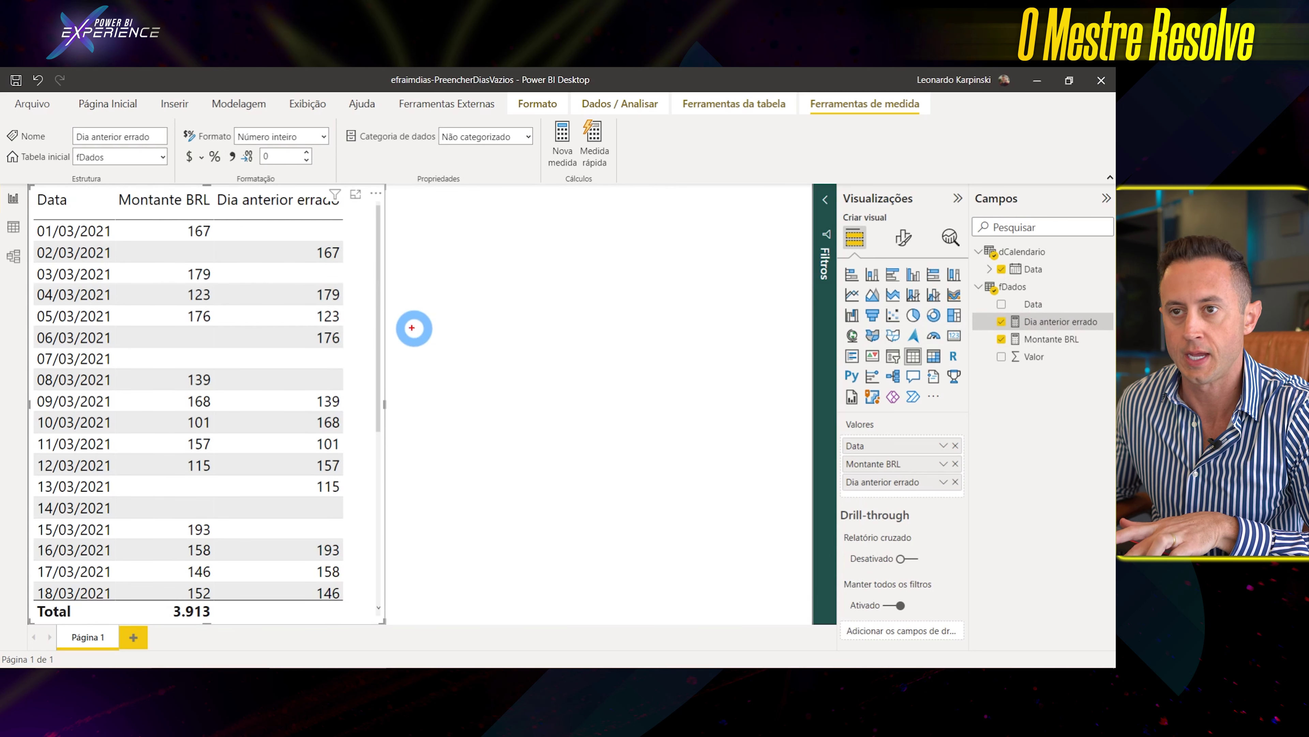
pyautogui.moveTo(303, 328); pyautogui.dragTo(349, 350)
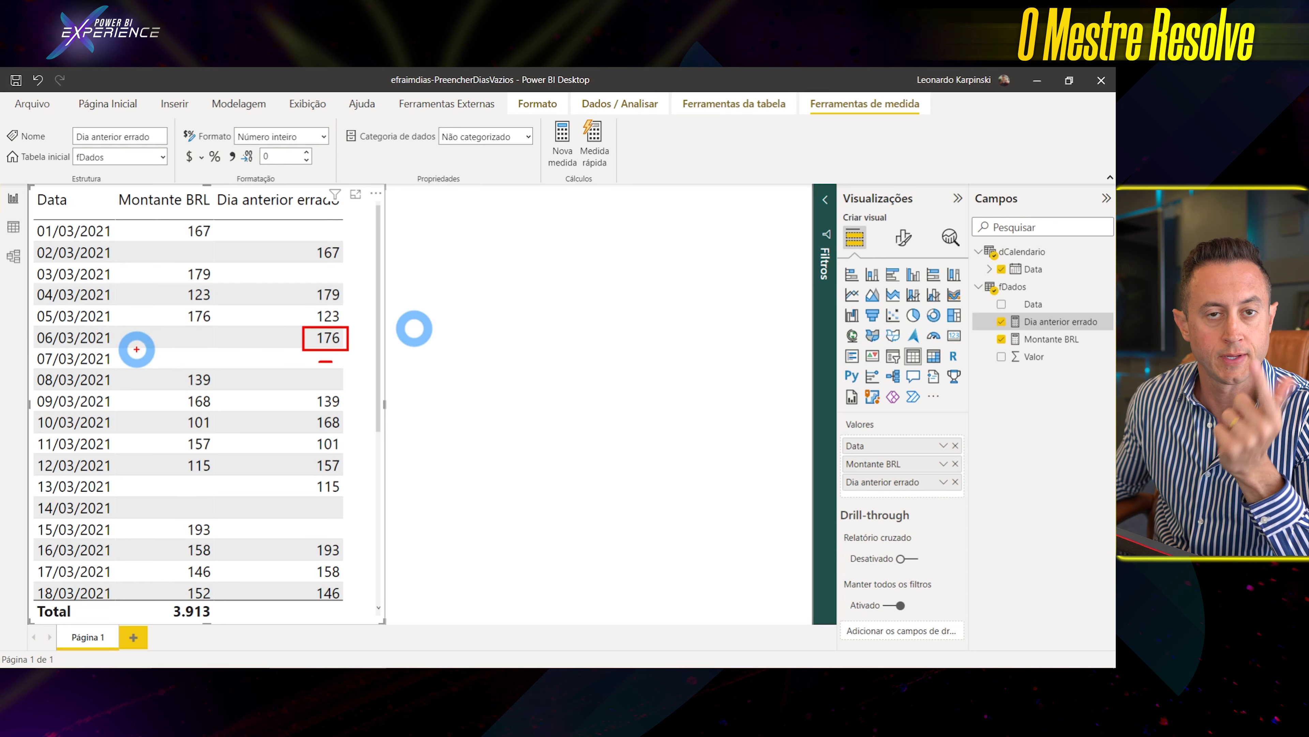
pyautogui.press('Escape')
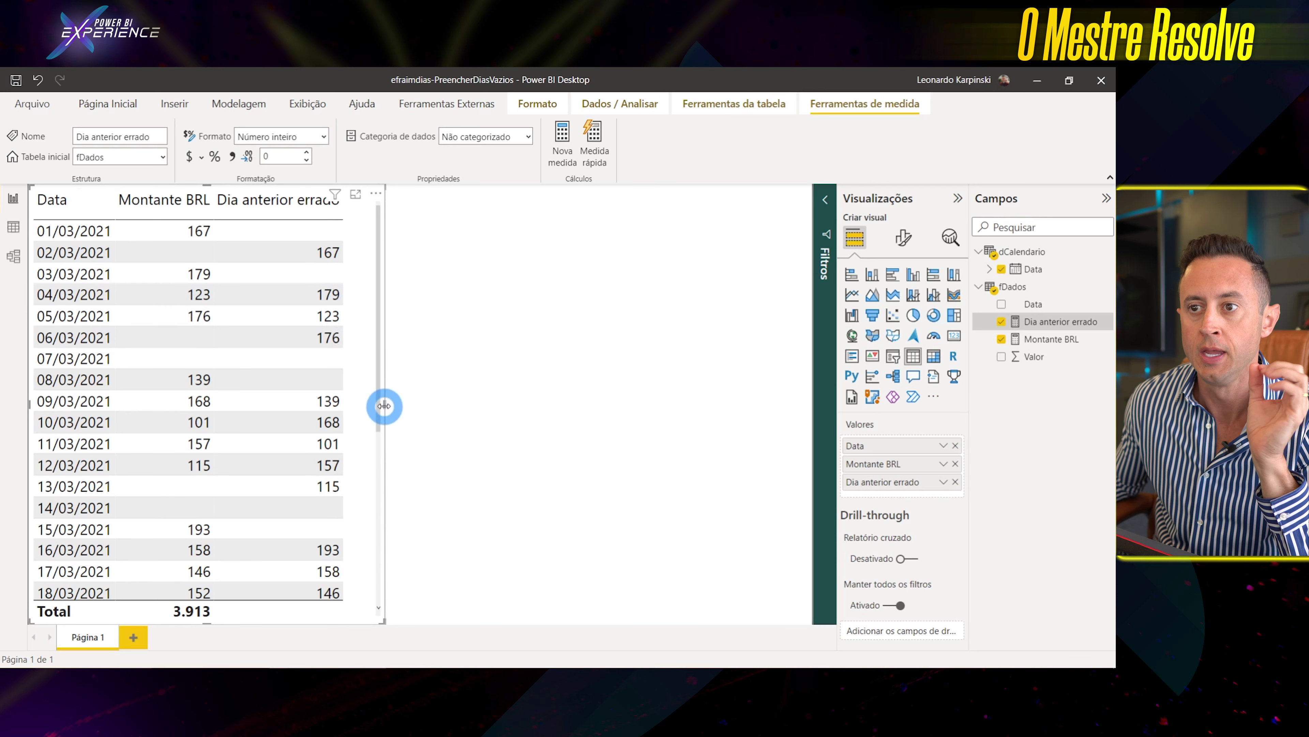
pyautogui.moveTo(384, 406); pyautogui.dragTo(536, 413)
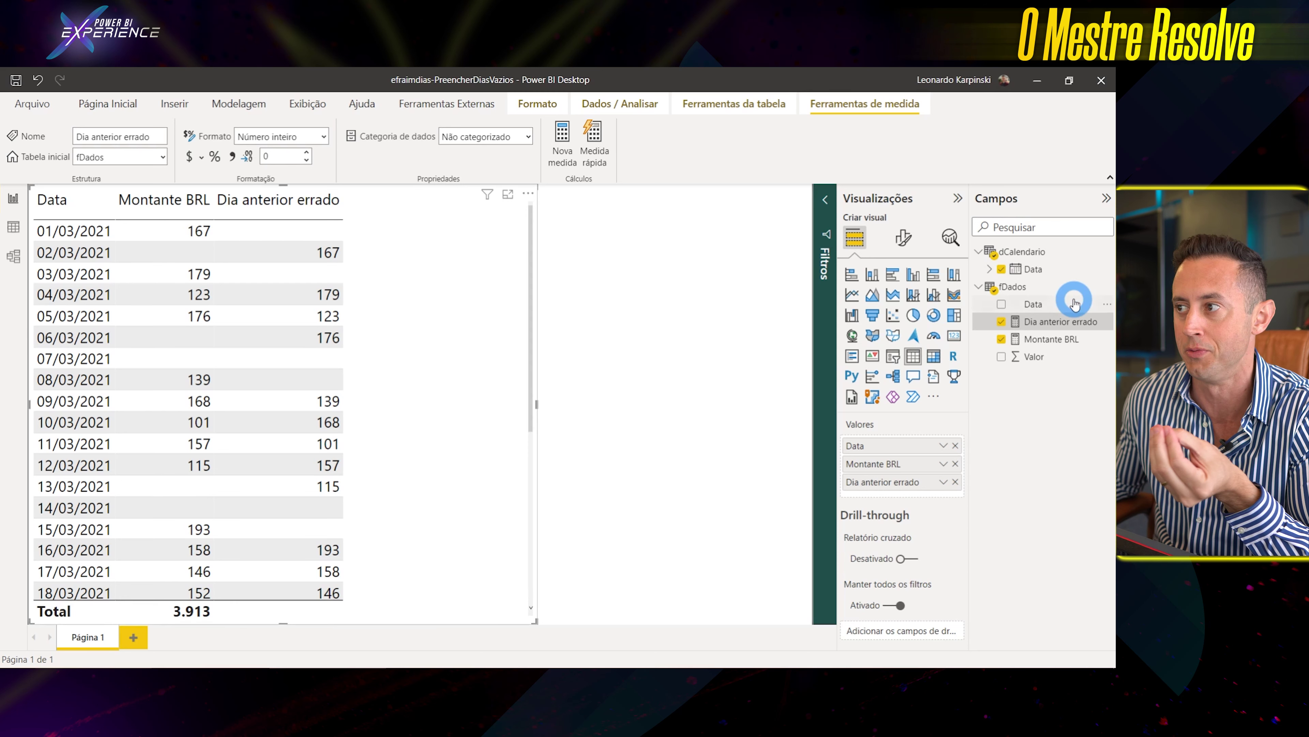
pyautogui.click(1034, 321)
# In Dia anterior errado, comment out the PREVIOUSDAY line and add LASTDATE(dCalendario[Data])
pyautogui.click(136, 260)
pyautogui.write('//')
pyautogui.press('Up')
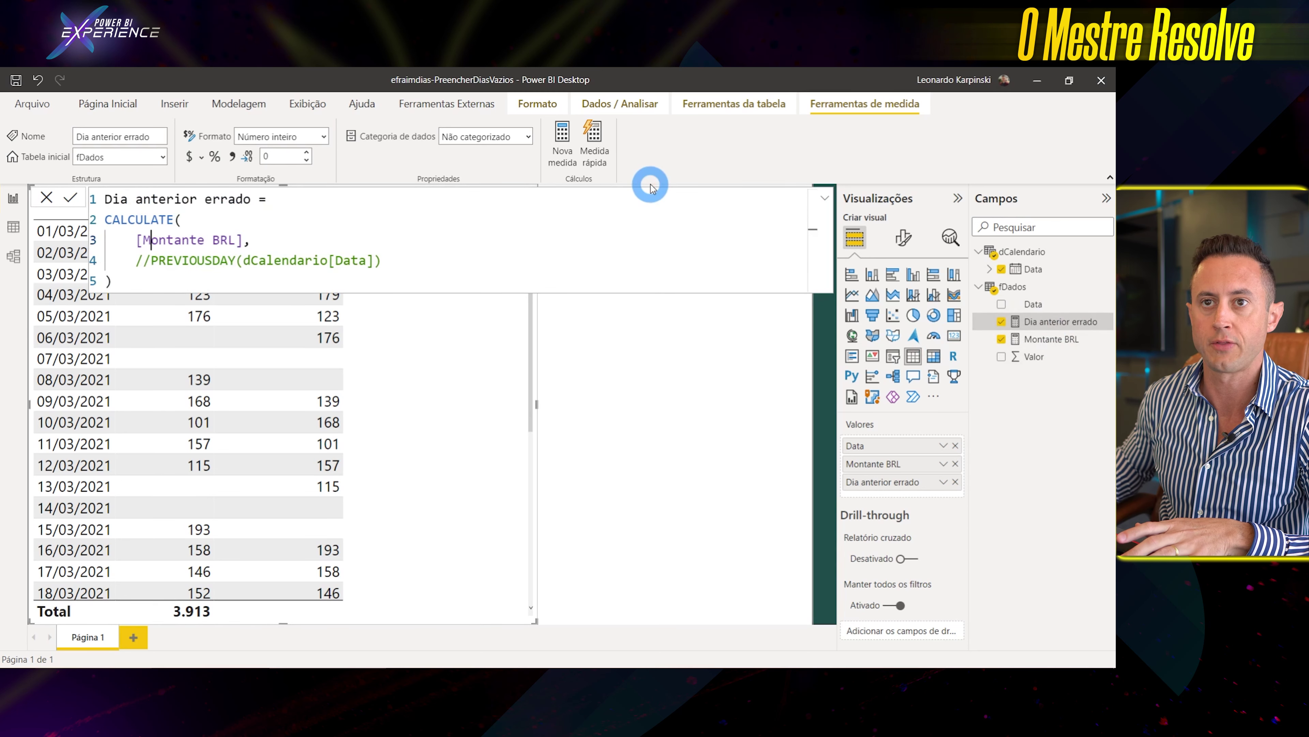
pyautogui.press('Return')
pyautogui.write('LASTD')
pyautogui.press('Tab')
pyautogui.write('data')
pyautogui.press('Down')
pyautogui.press('Down')
pyautogui.press('Tab')
pyautogui.write(')')
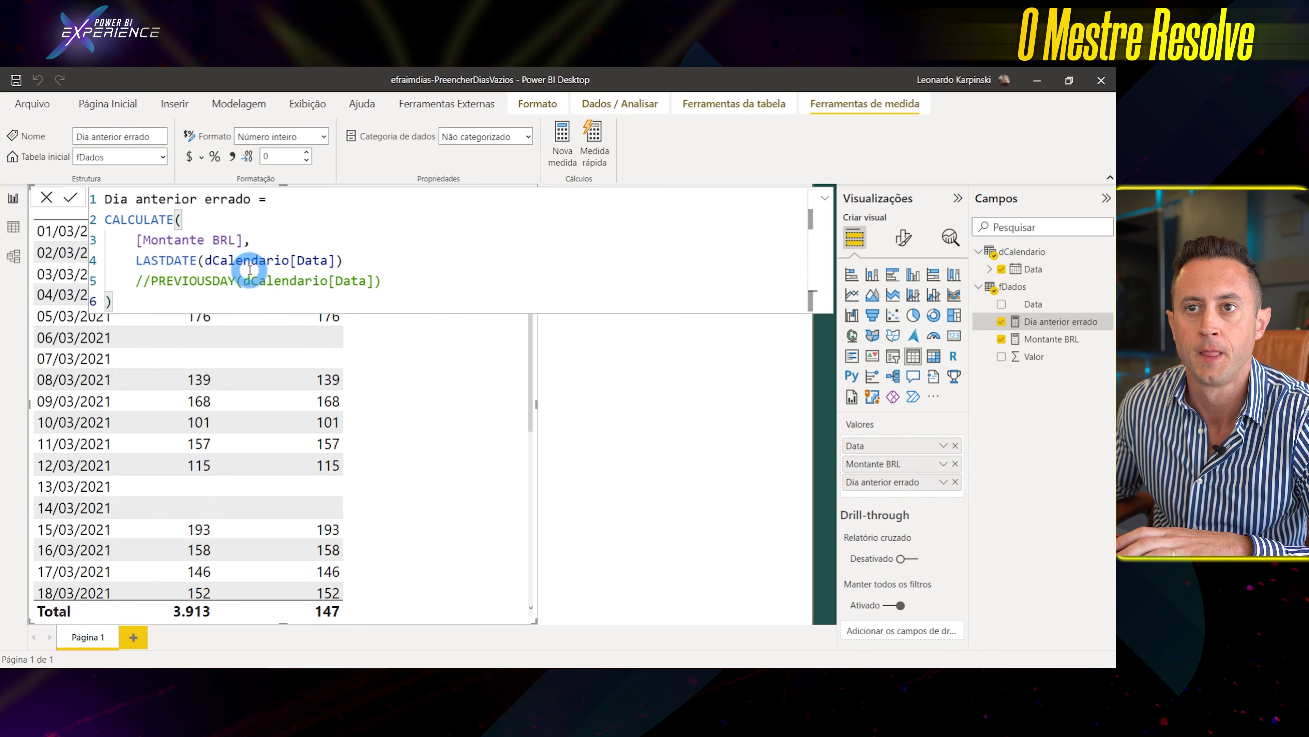
# Check the 08/03/2021 row, discard the formula edits, and view fDados's raw rows
pyautogui.click(83, 383)
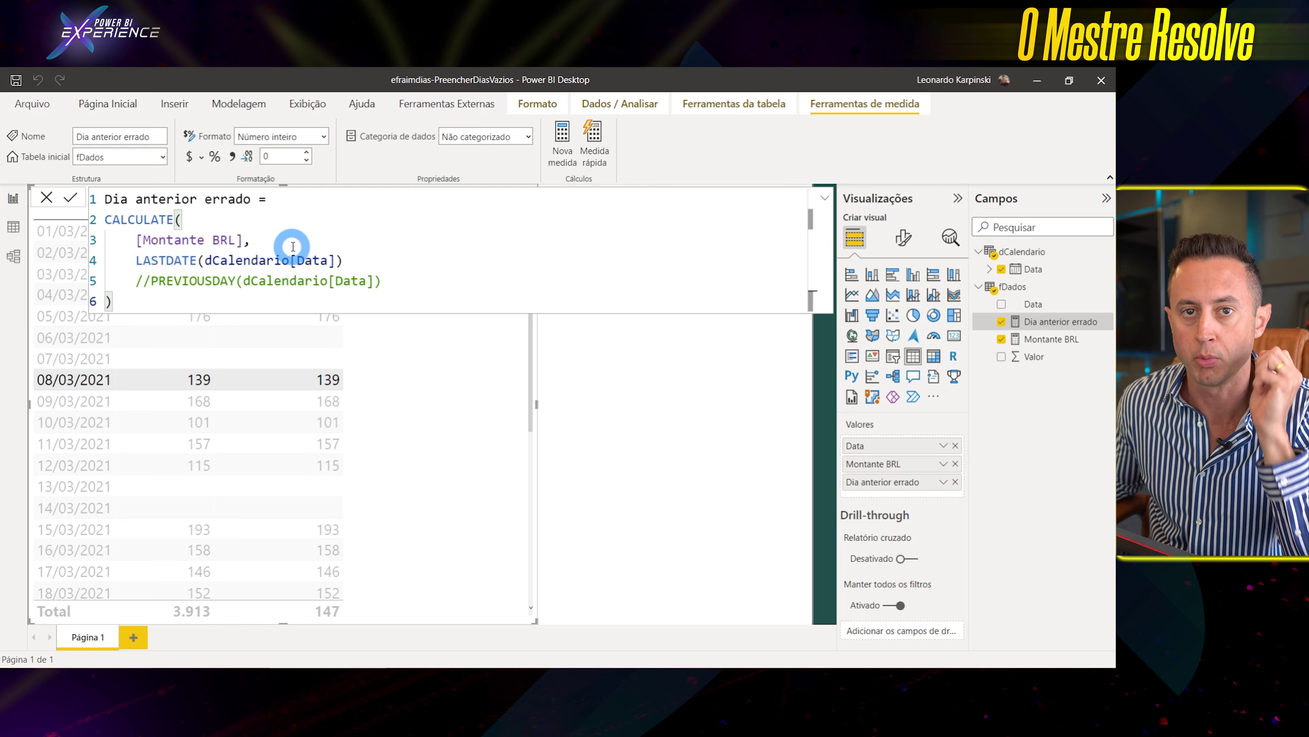
pyautogui.doubleClick(221, 260)
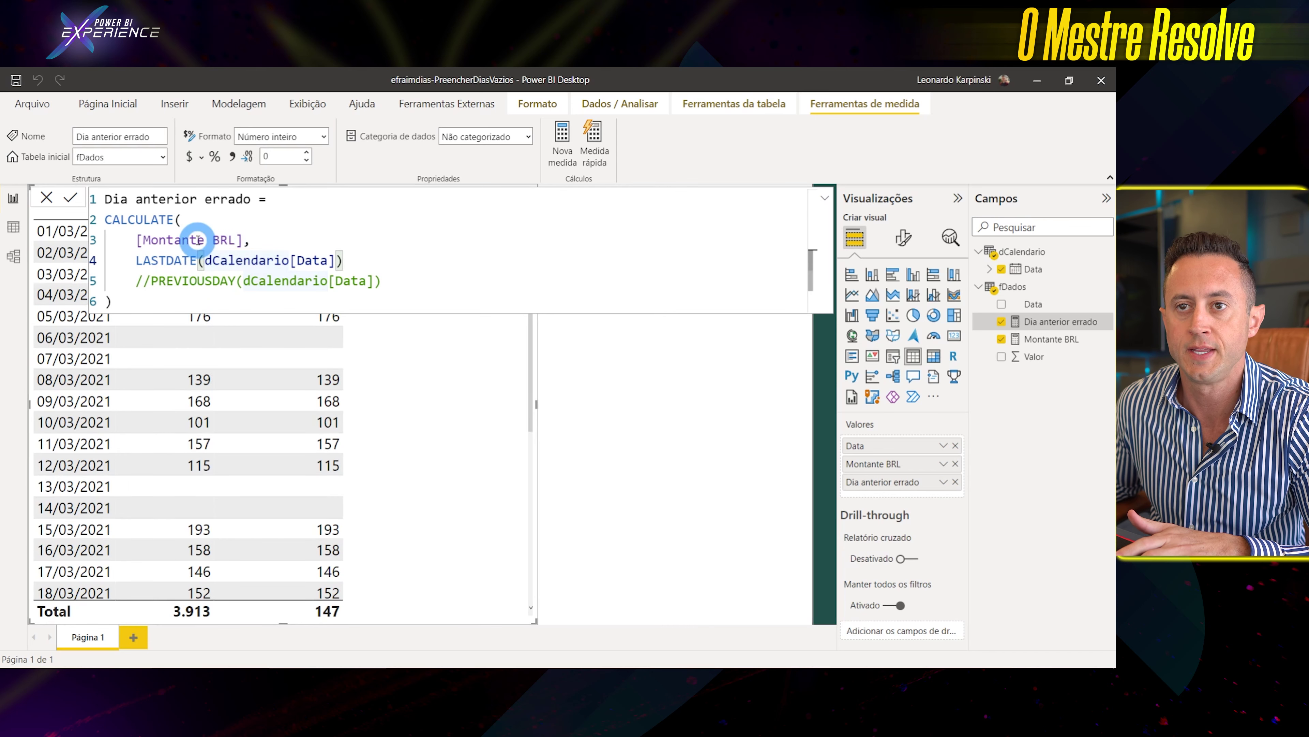
pyautogui.press('Escape')
pyautogui.click(61, 384)
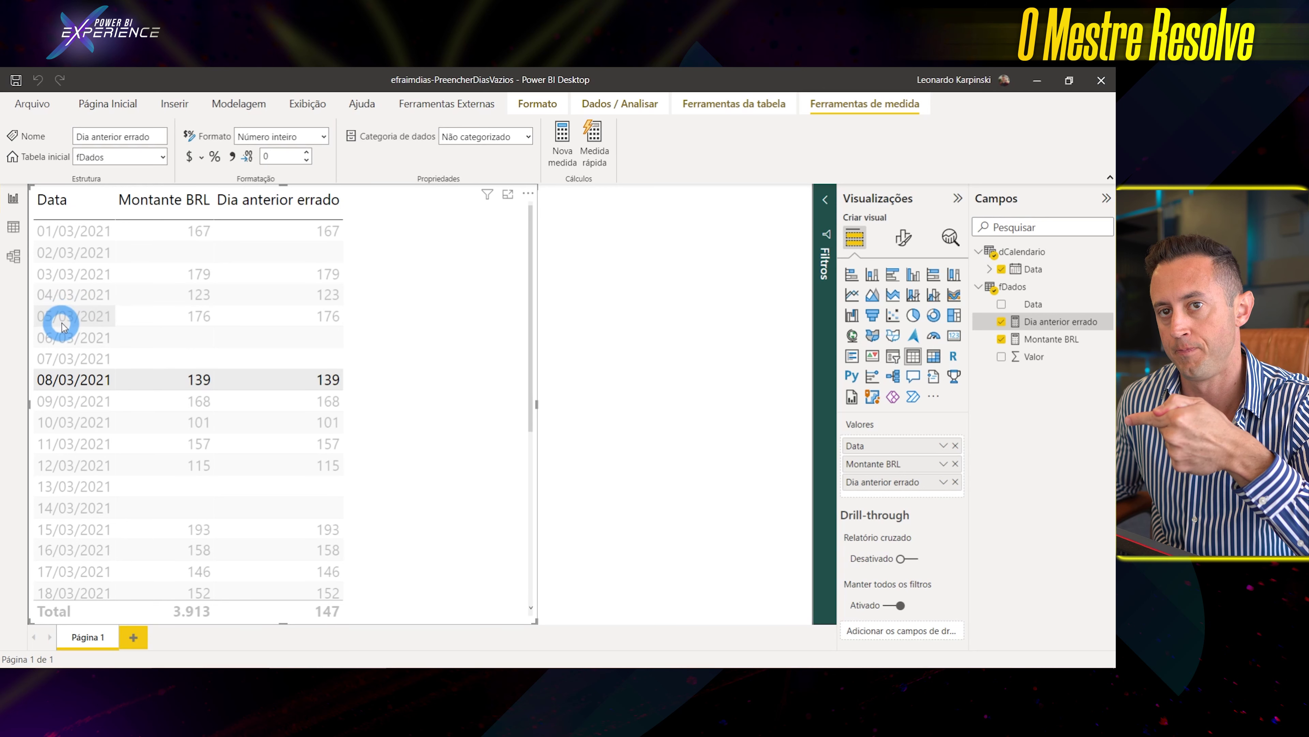
pyautogui.click(13, 227)
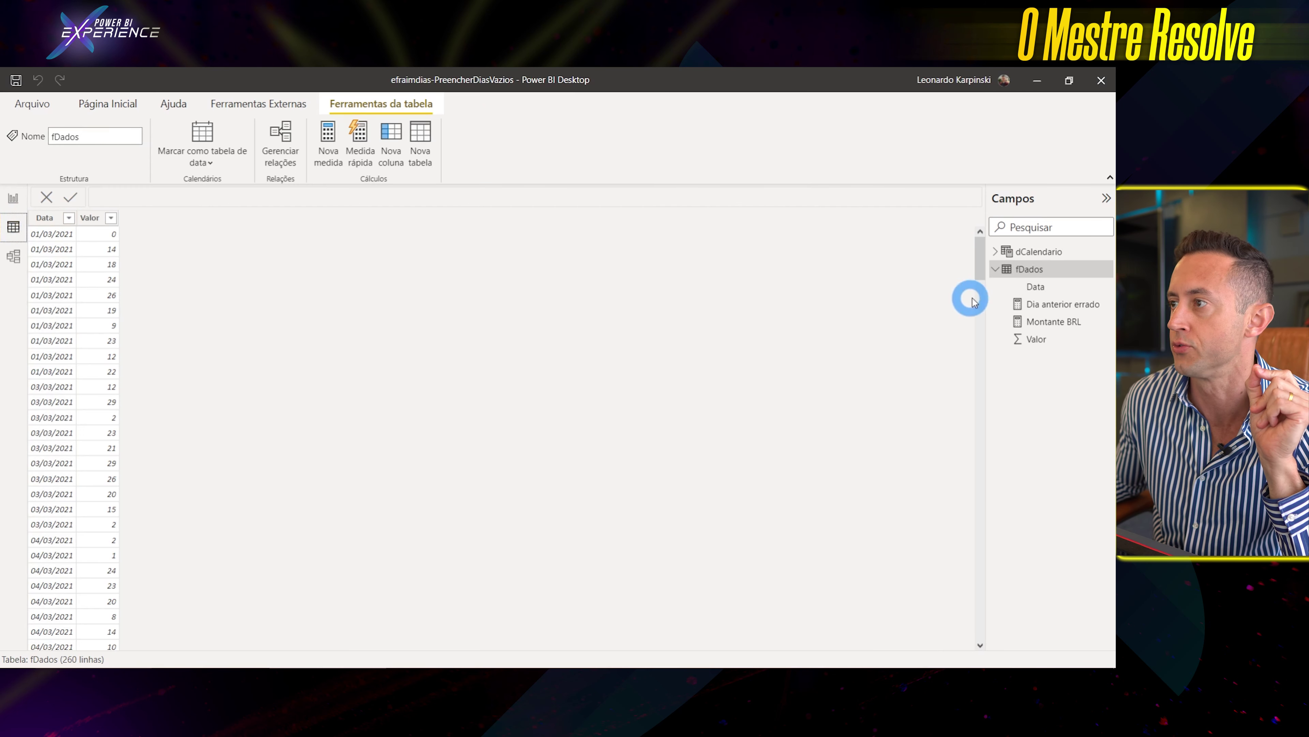
# Check fDados's distinct dates, remove Dia anterior errado from the table, and create a new fDados measure
pyautogui.click(69, 217)
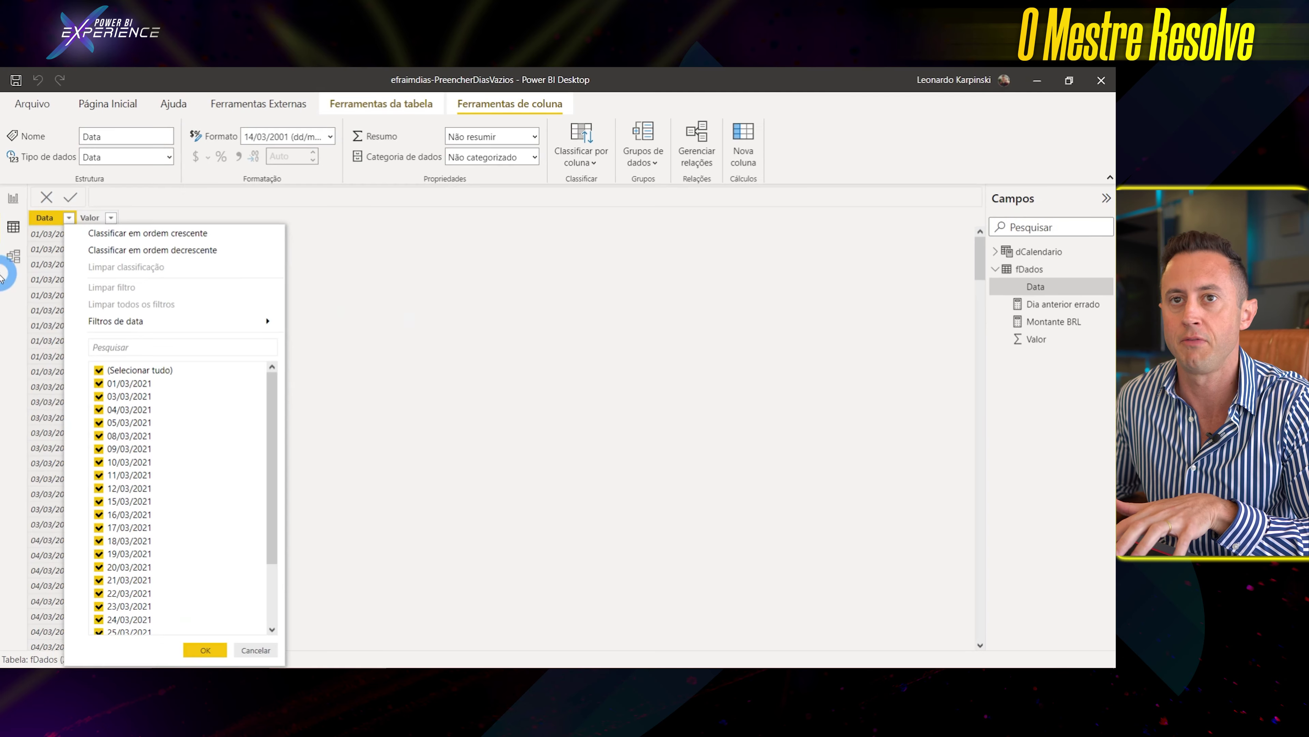
pyautogui.click(13, 198)
pyautogui.click(384, 356)
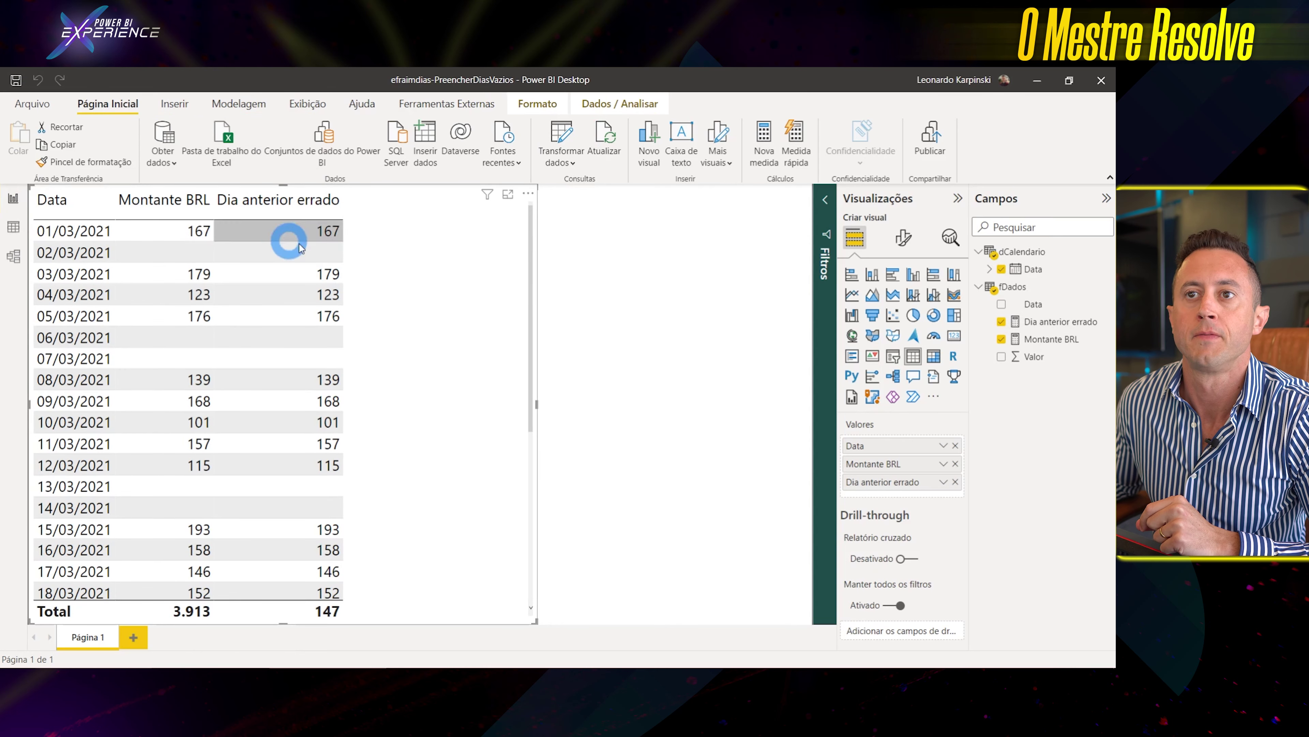
pyautogui.click(956, 482)
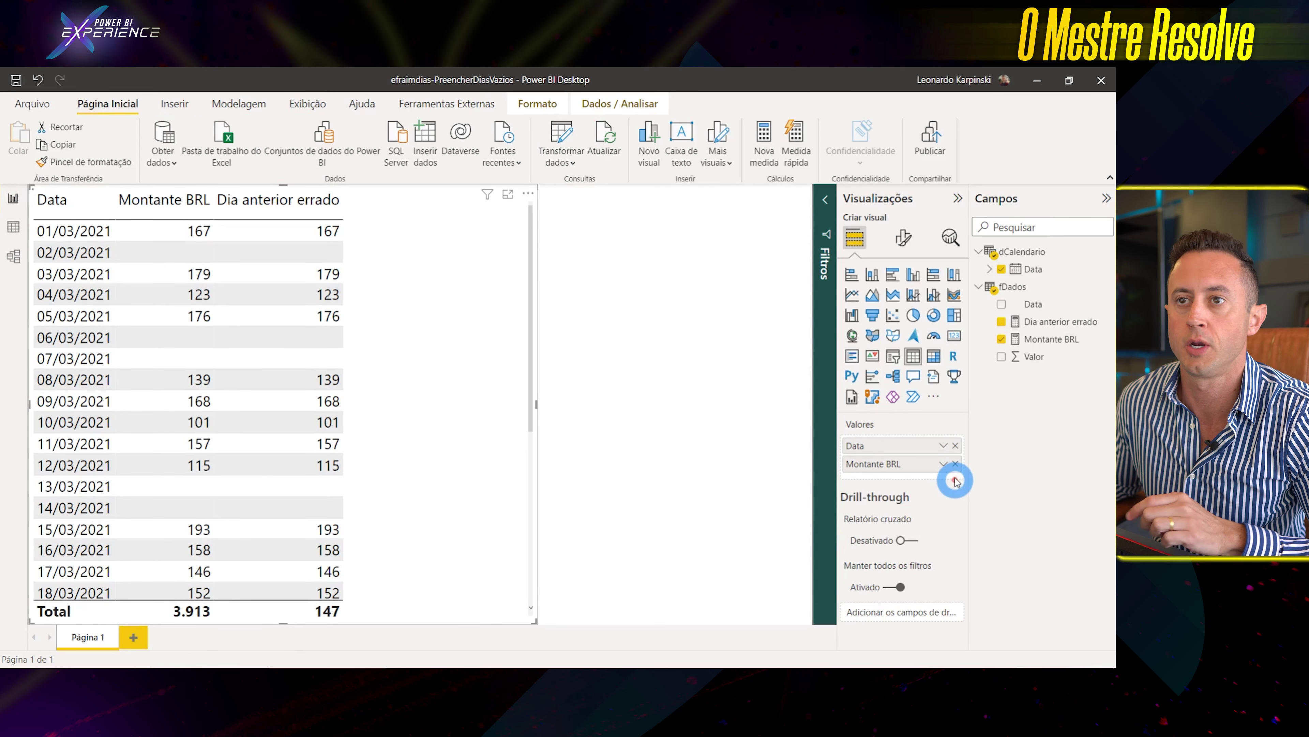
pyautogui.rightClick(1013, 287)
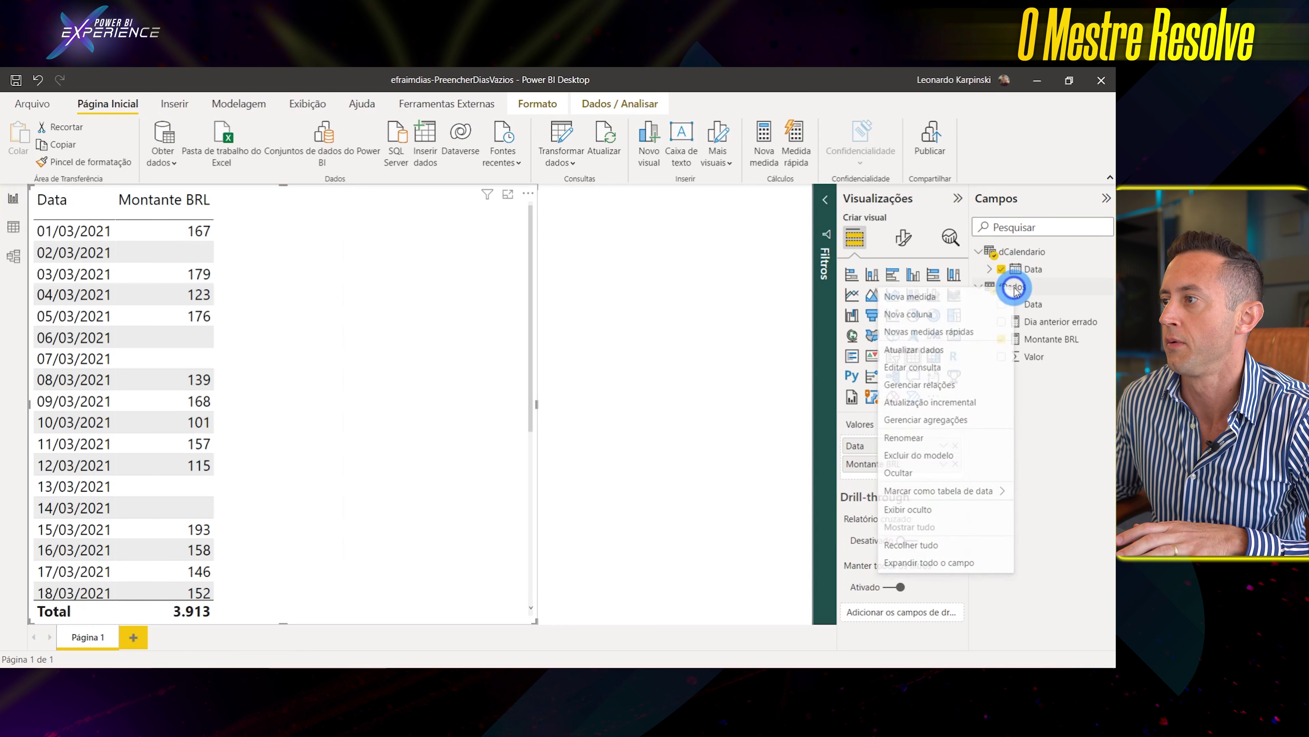
pyautogui.click(982, 297)
# Begin the Dia anterior measure with VAR vDataContexto = MAX(dCalendario[Data])
pyautogui.write('Dia anterior =')
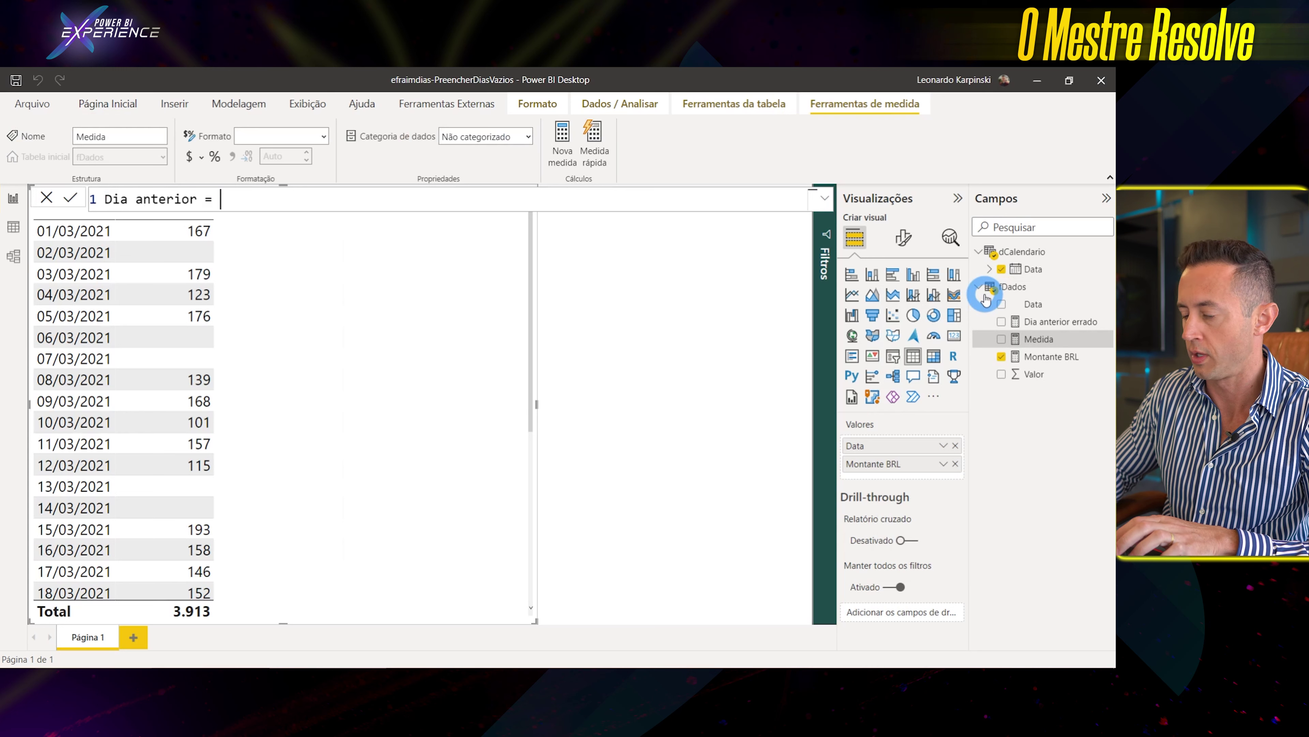
pyautogui.hotkey('shift', 'Return')
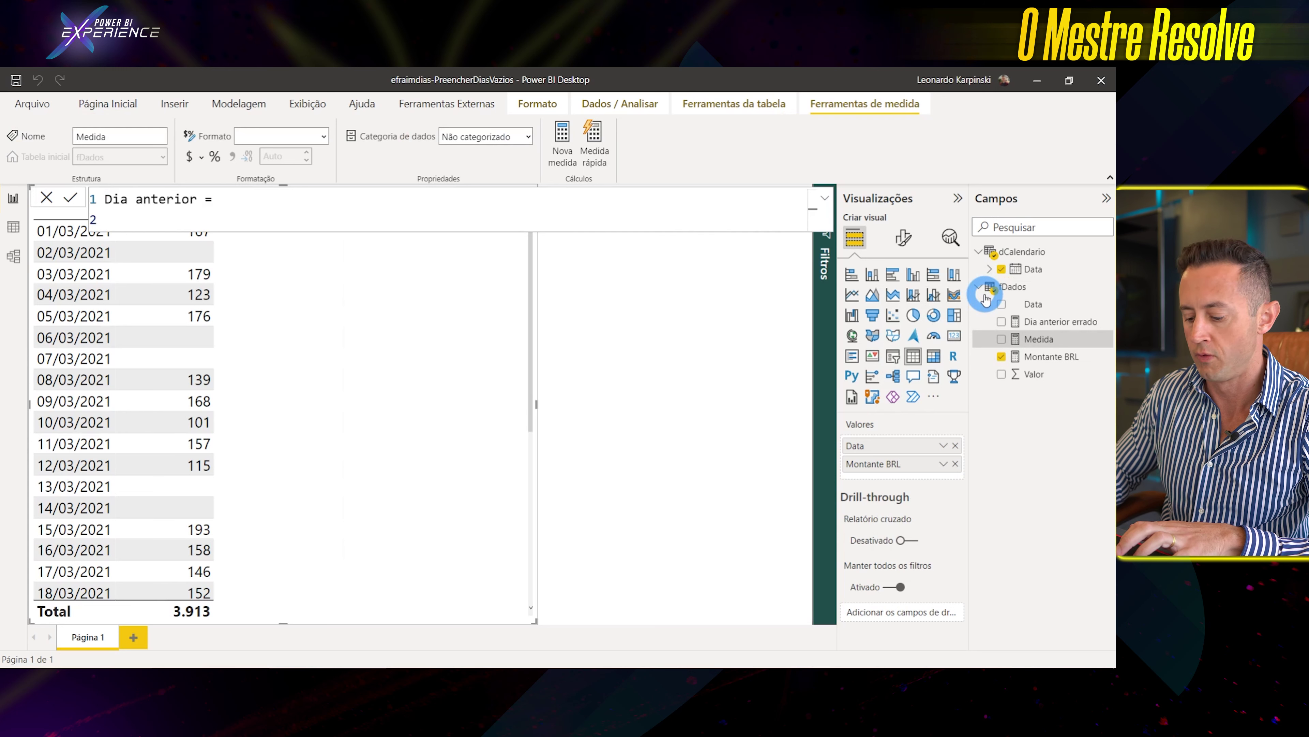
pyautogui.write('VAR vDataContexto =')
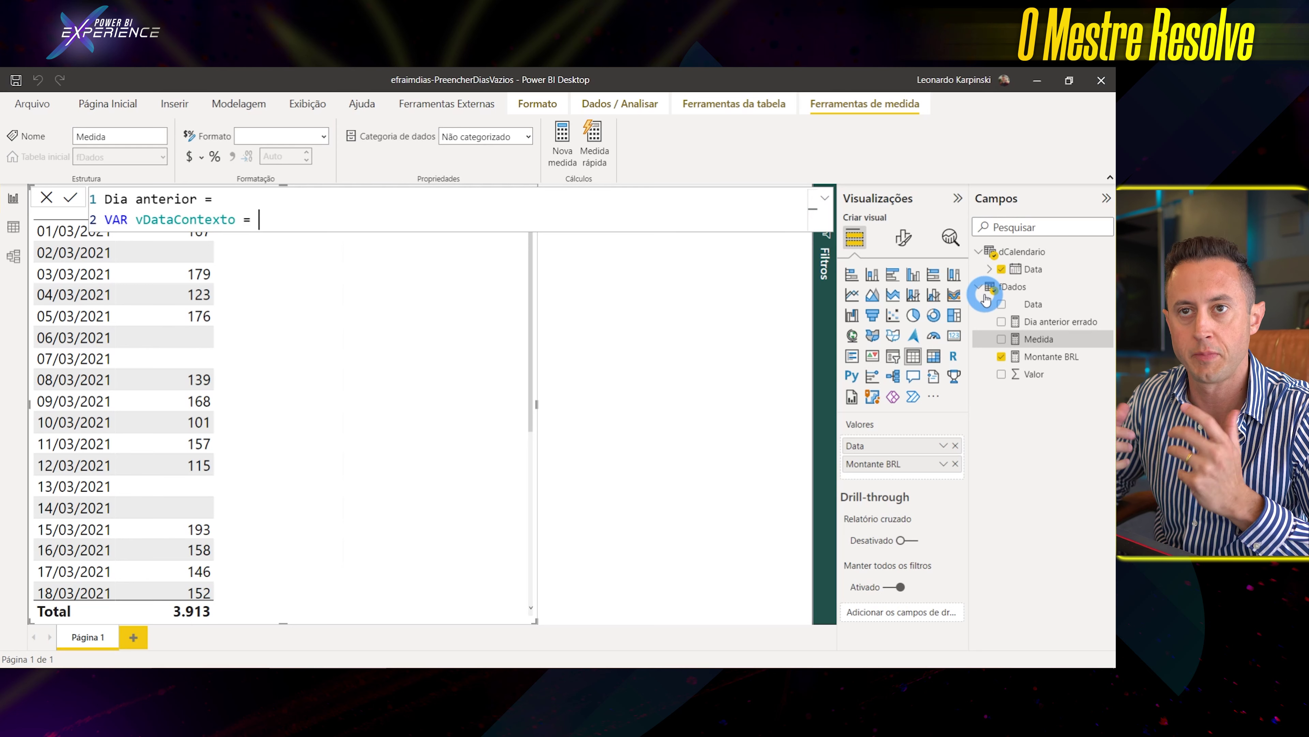
pyautogui.write('MAX(')
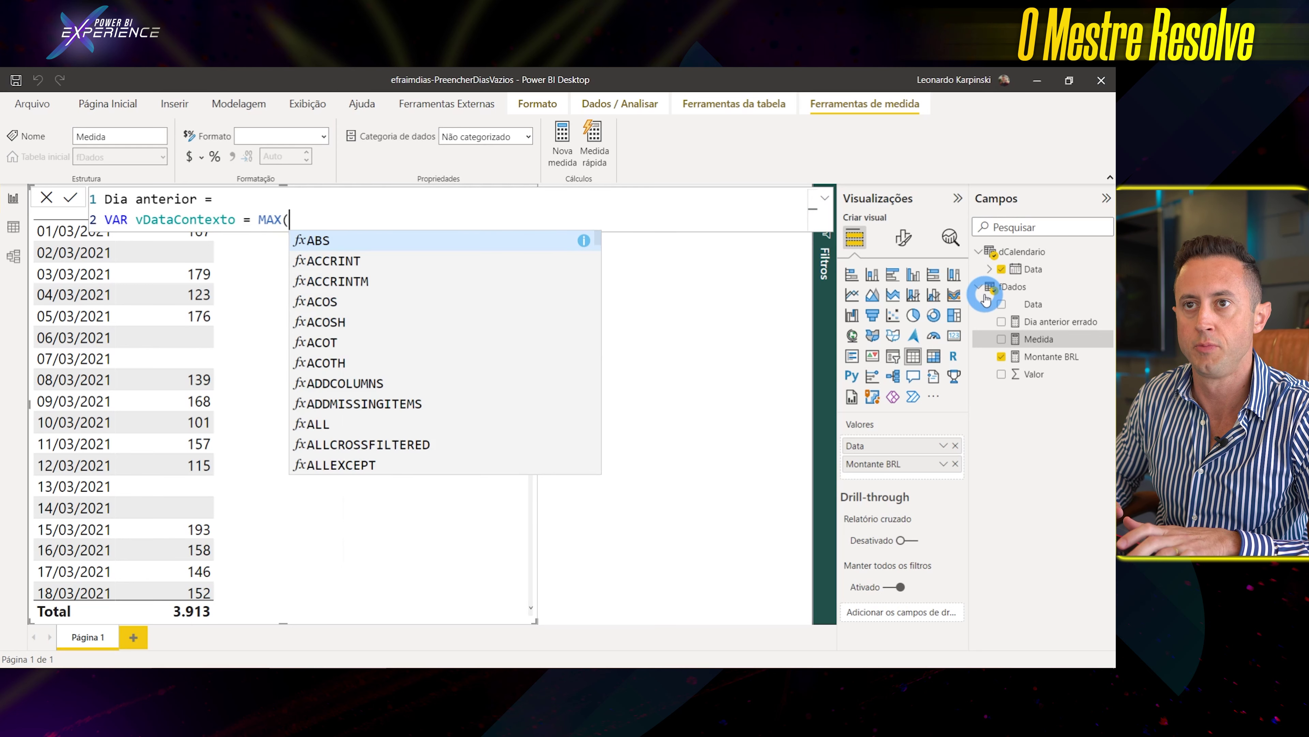
pyautogui.write('dat')
pyautogui.press('Down')
pyautogui.press('Down')
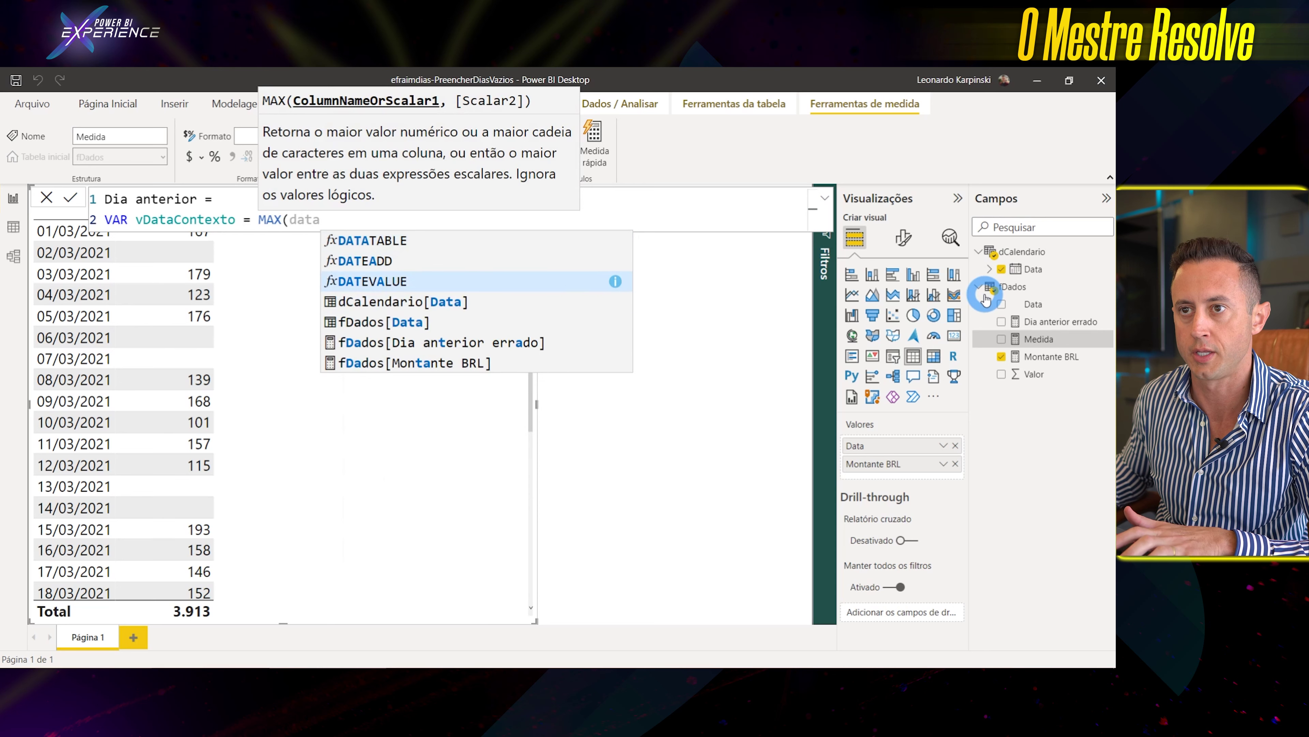
pyautogui.press('Down')
pyautogui.press('Tab')
pyautogui.write(')')
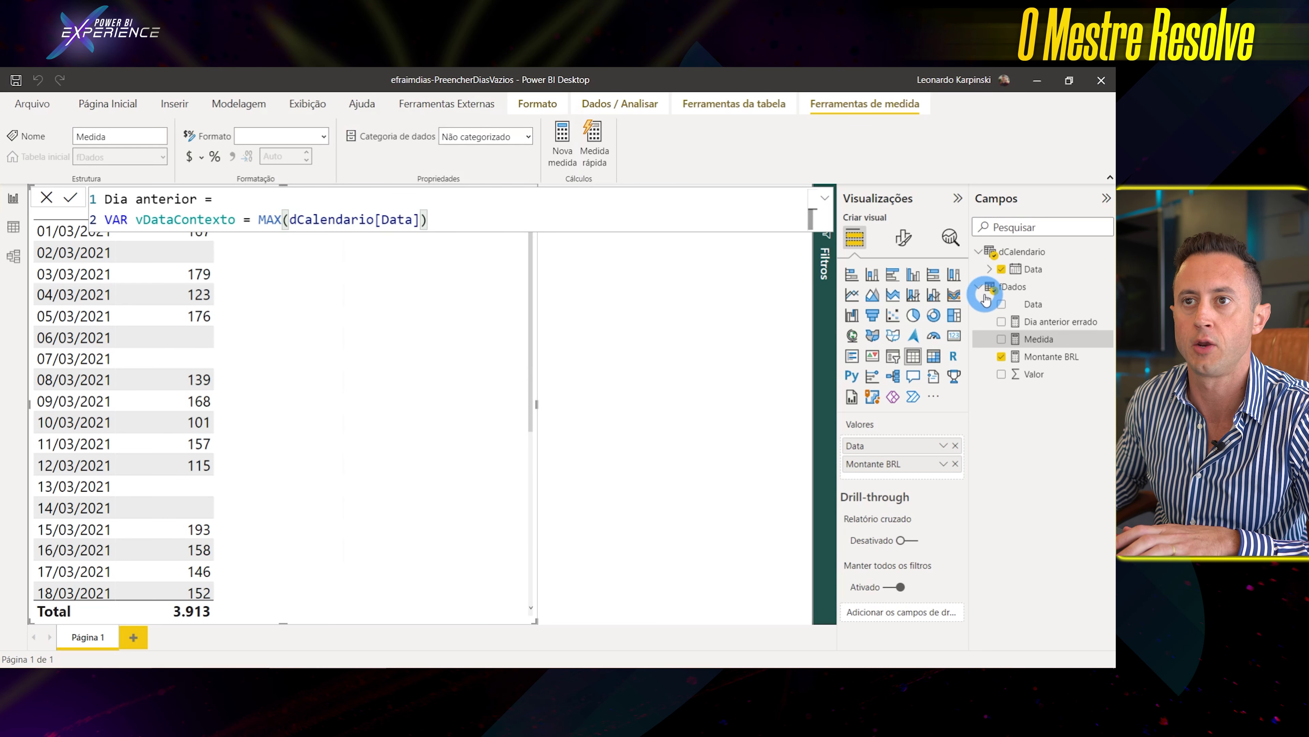
# Return vDataContexto, commit the measure, and add Dia anterior to the table
pyautogui.hotkey('shift', 'Return')
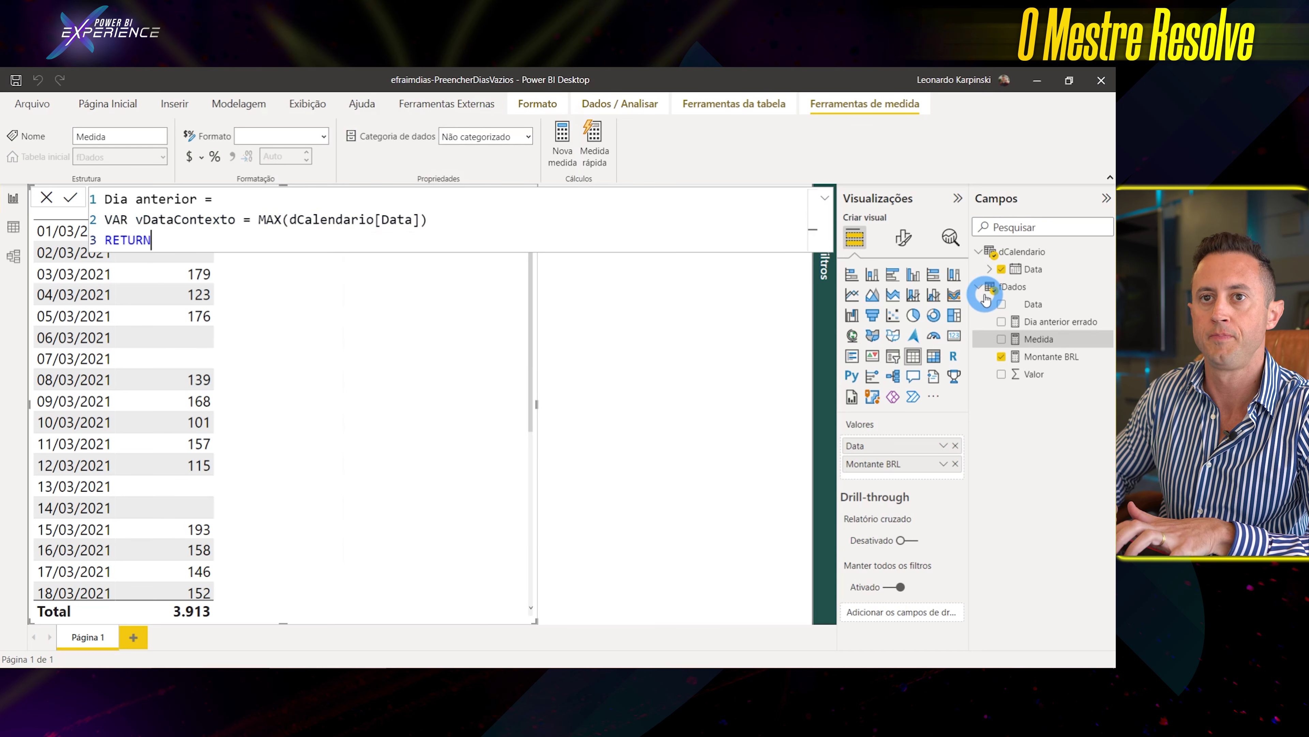
pyautogui.hotkey('shift', 'Return')
pyautogui.doubleClick(181, 219)
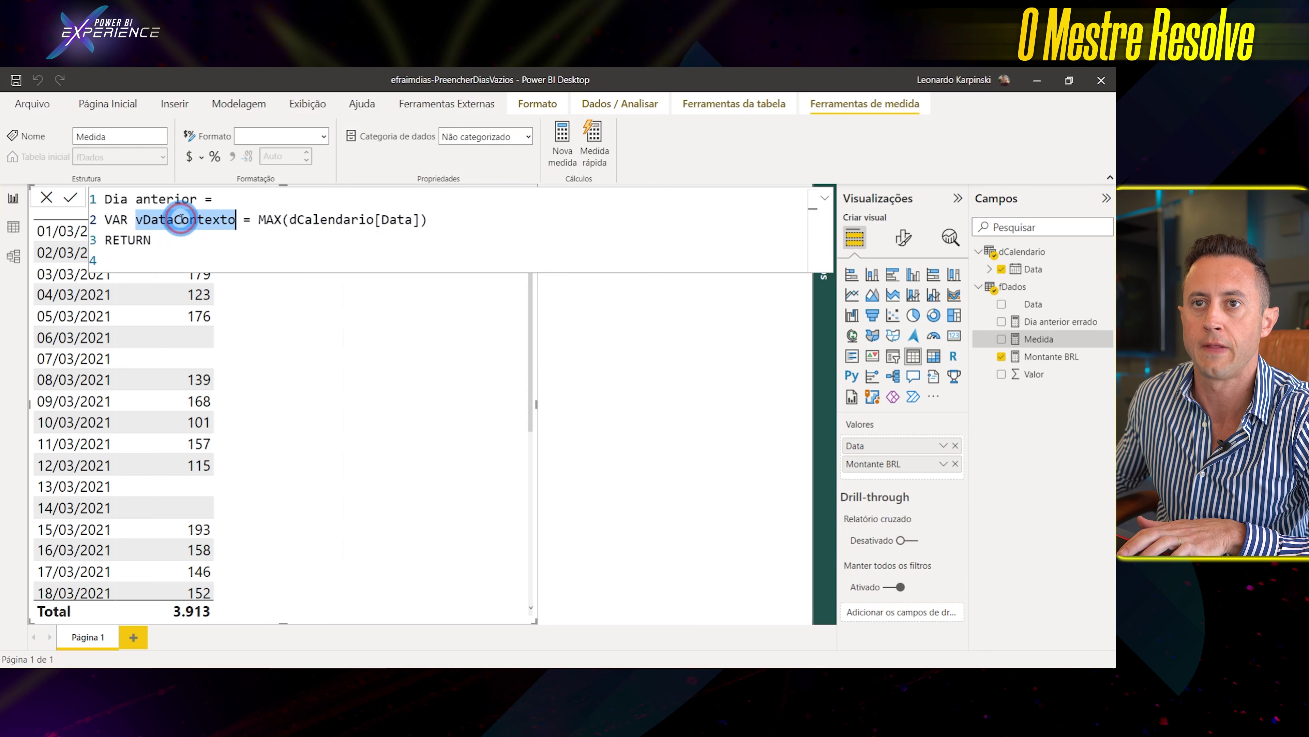
pyautogui.hotkey('ctrl', 'c')
pyautogui.click(166, 258)
pyautogui.hotkey('ctrl', 'v')
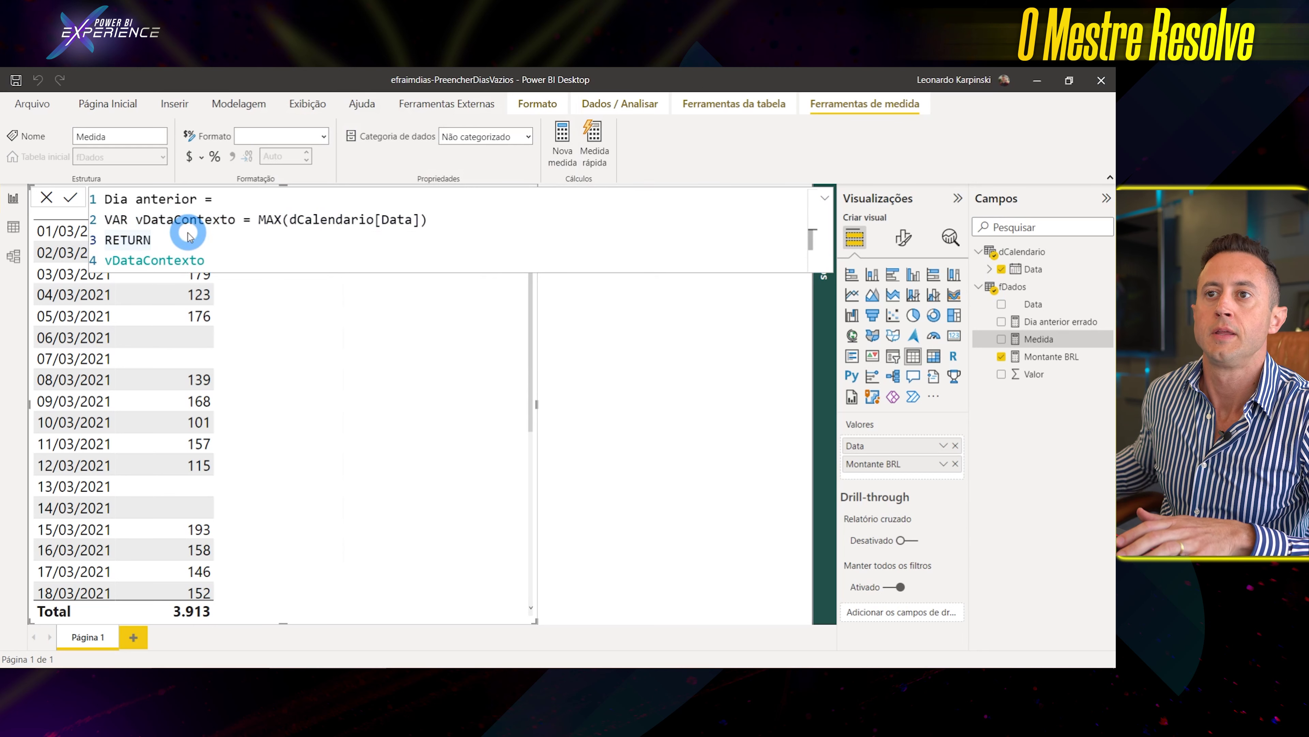
pyautogui.press('Return')
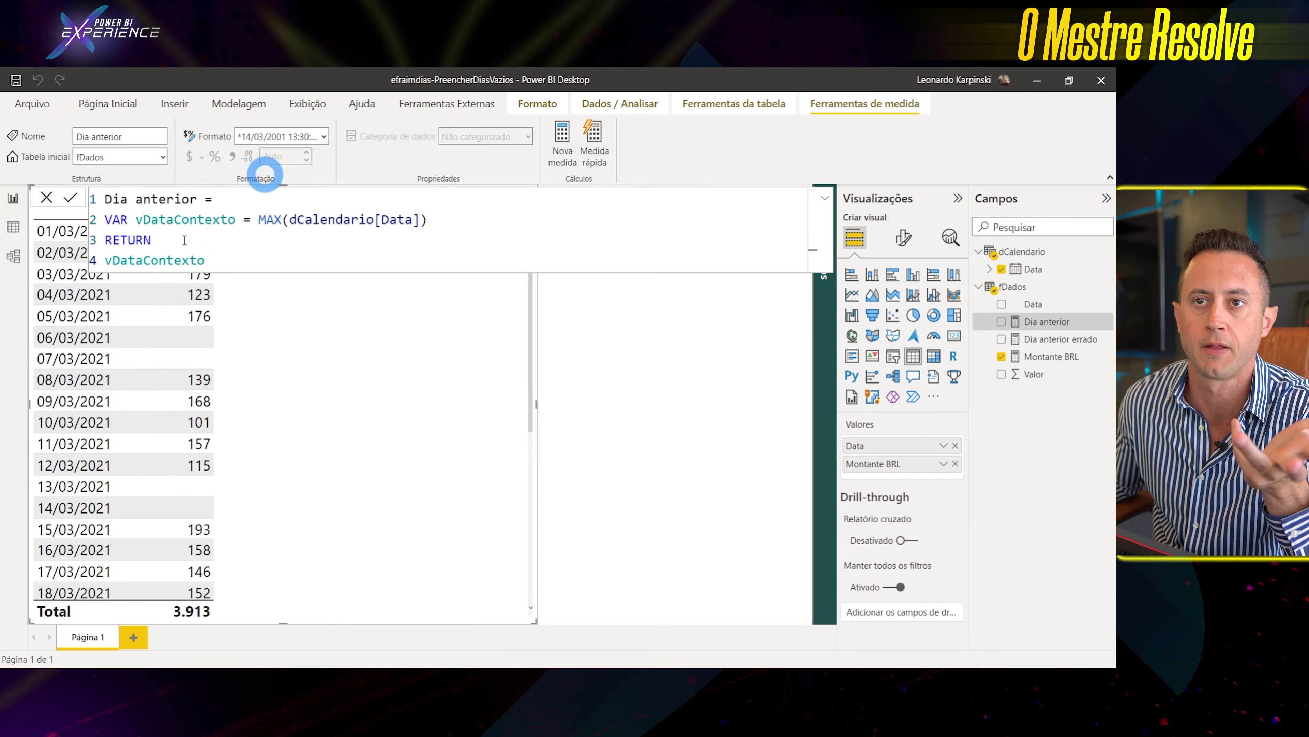
pyautogui.moveTo(1046, 322)
pyautogui.mouseDown()
pyautogui.moveTo(818, 268)
pyautogui.moveTo(284, 409)
pyautogui.mouseUp()
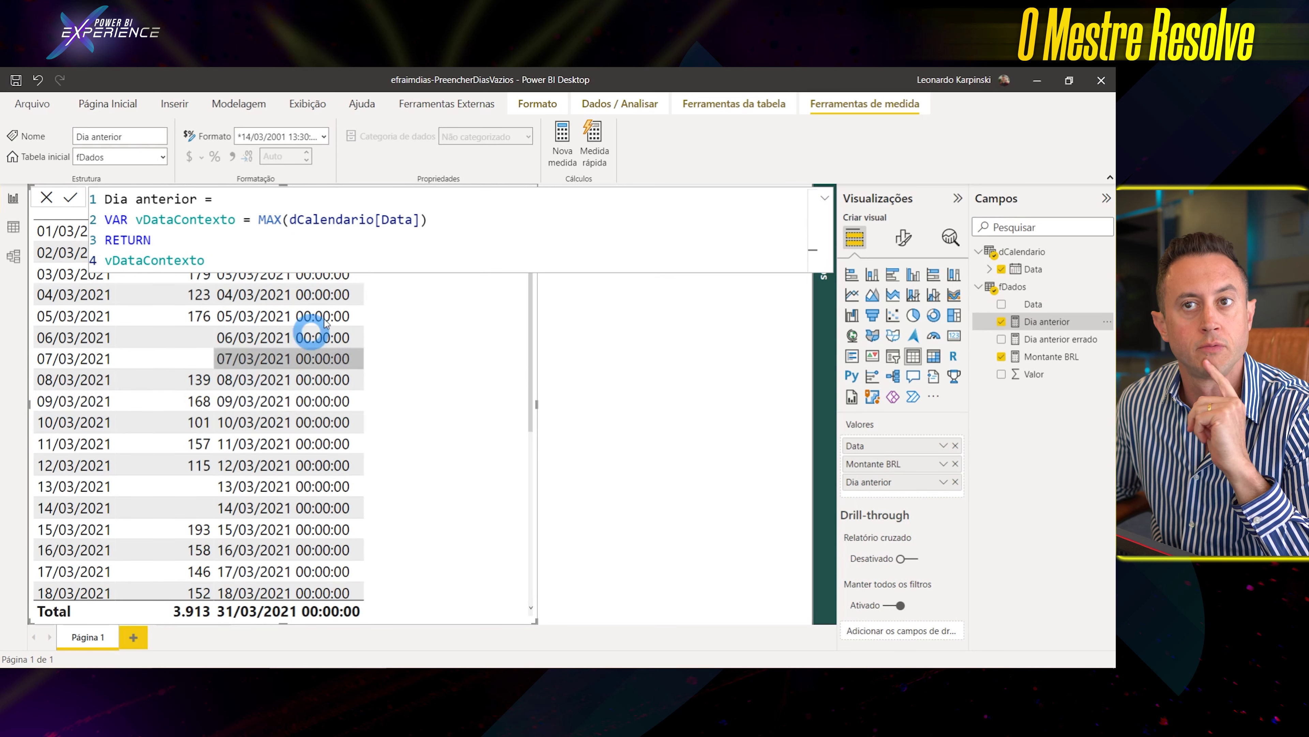
# Try MAX(fDados[Data]) in vDataContexto and inspect the 07/03 and 08/03/2021 rows
pyautogui.click(456, 219)
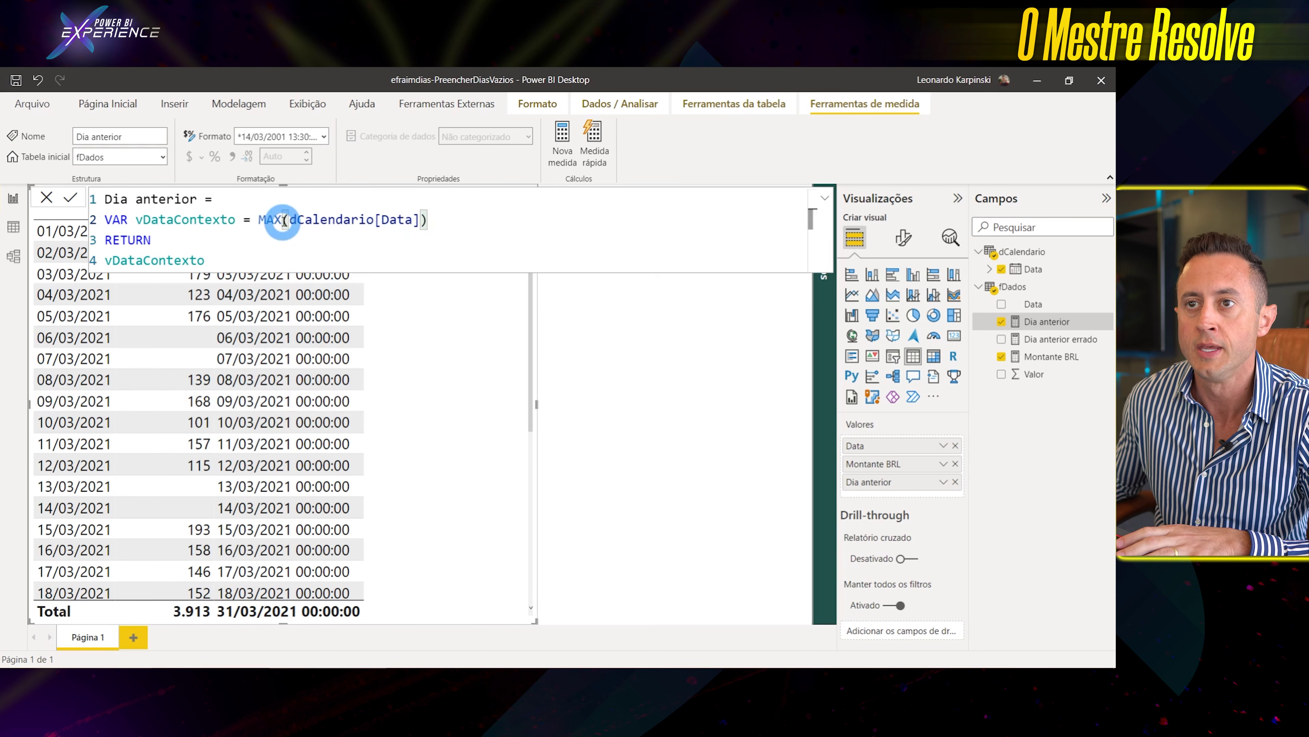
pyautogui.doubleClick(337, 220)
pyautogui.write('fda')
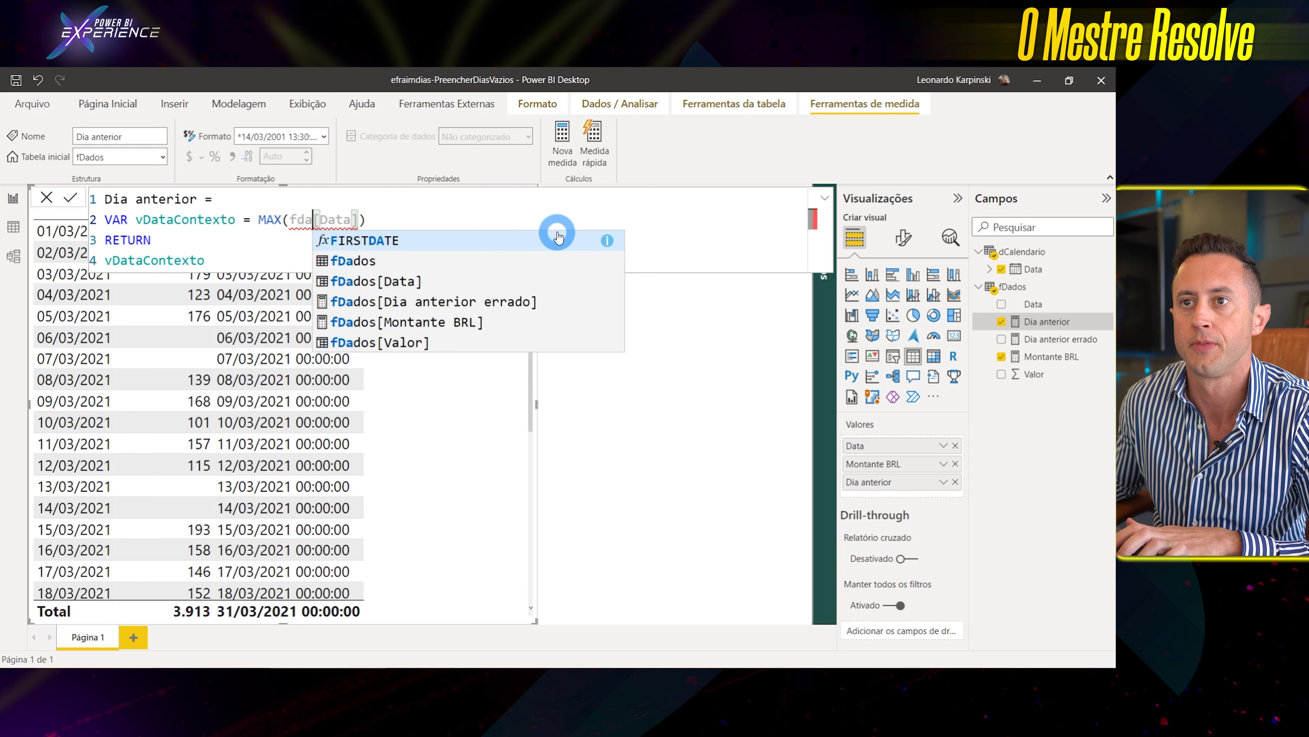
pyautogui.press('Down')
pyautogui.press('Down')
pyautogui.write('d')
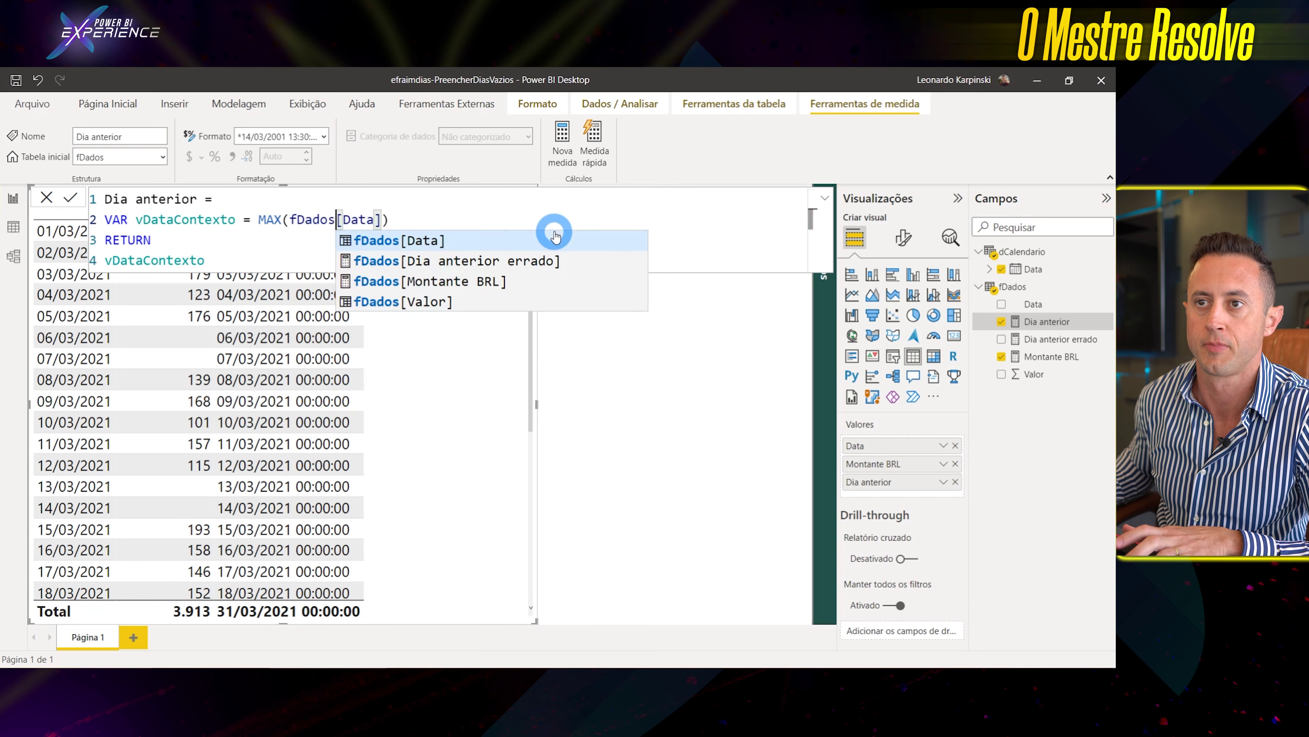
pyautogui.press('Tab')
pyautogui.press('Return')
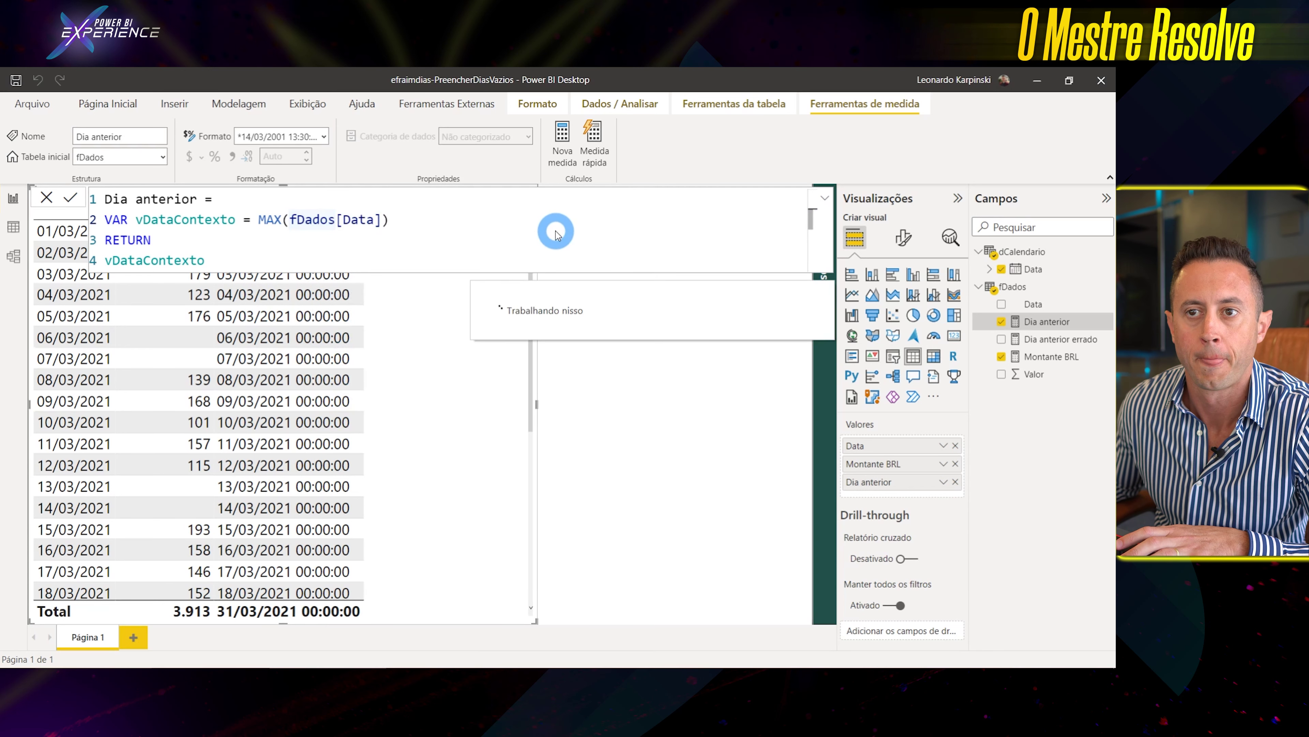
pyautogui.click(325, 380)
pyautogui.click(110, 382)
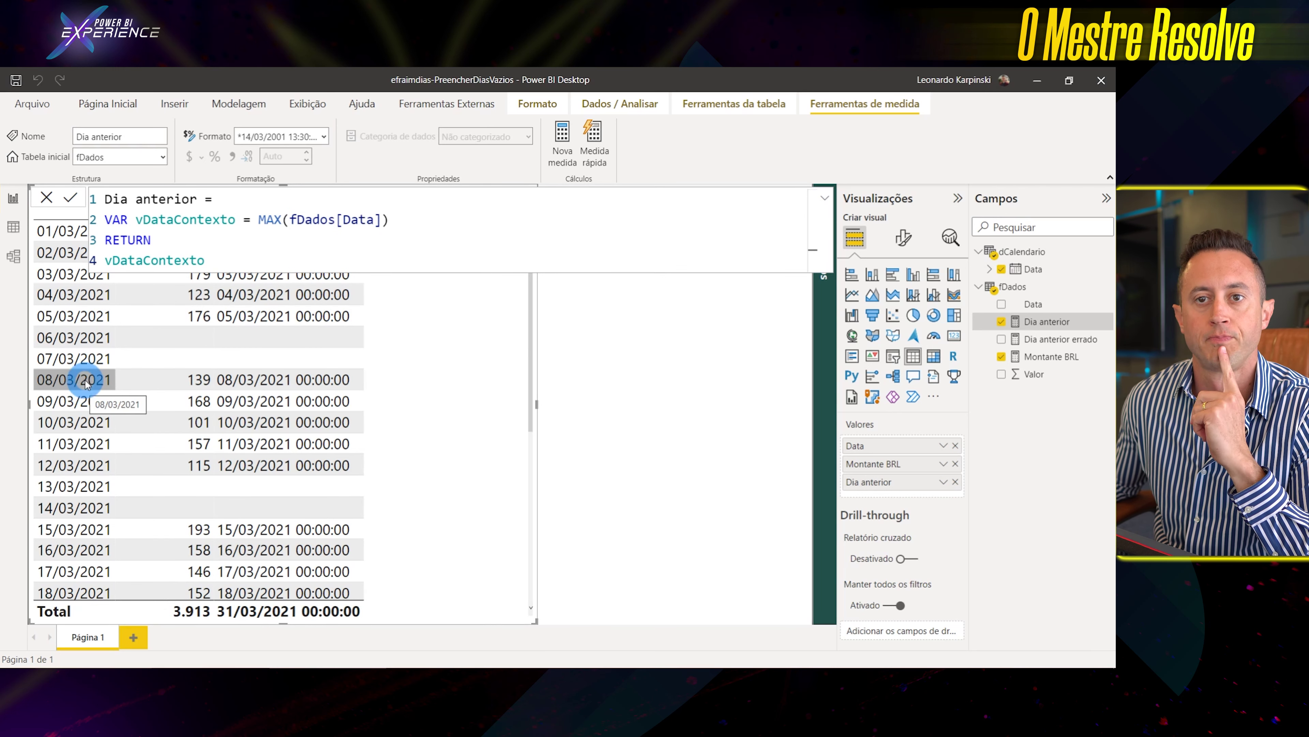
pyautogui.click(53, 361)
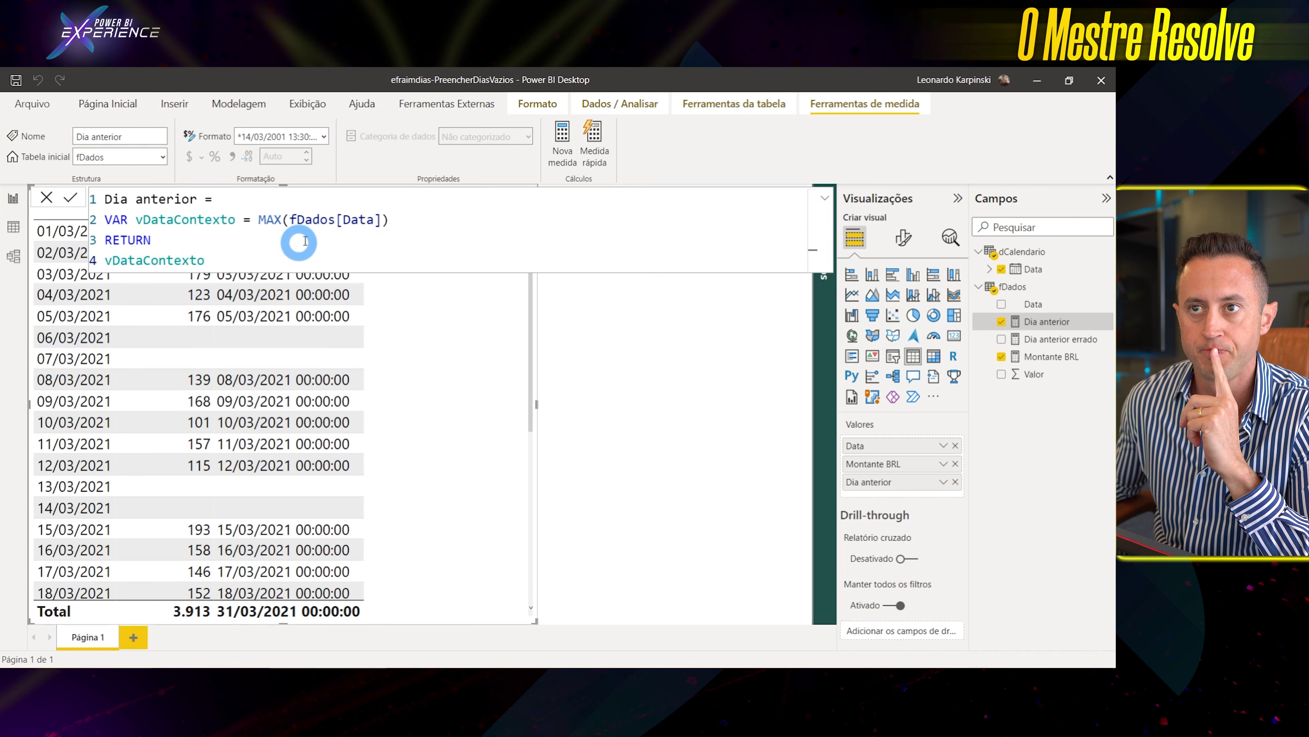
# Restore MAX(dCalendario[Data]) and start a new VAR line for vUltimaDataFato
pyautogui.click(259, 219)
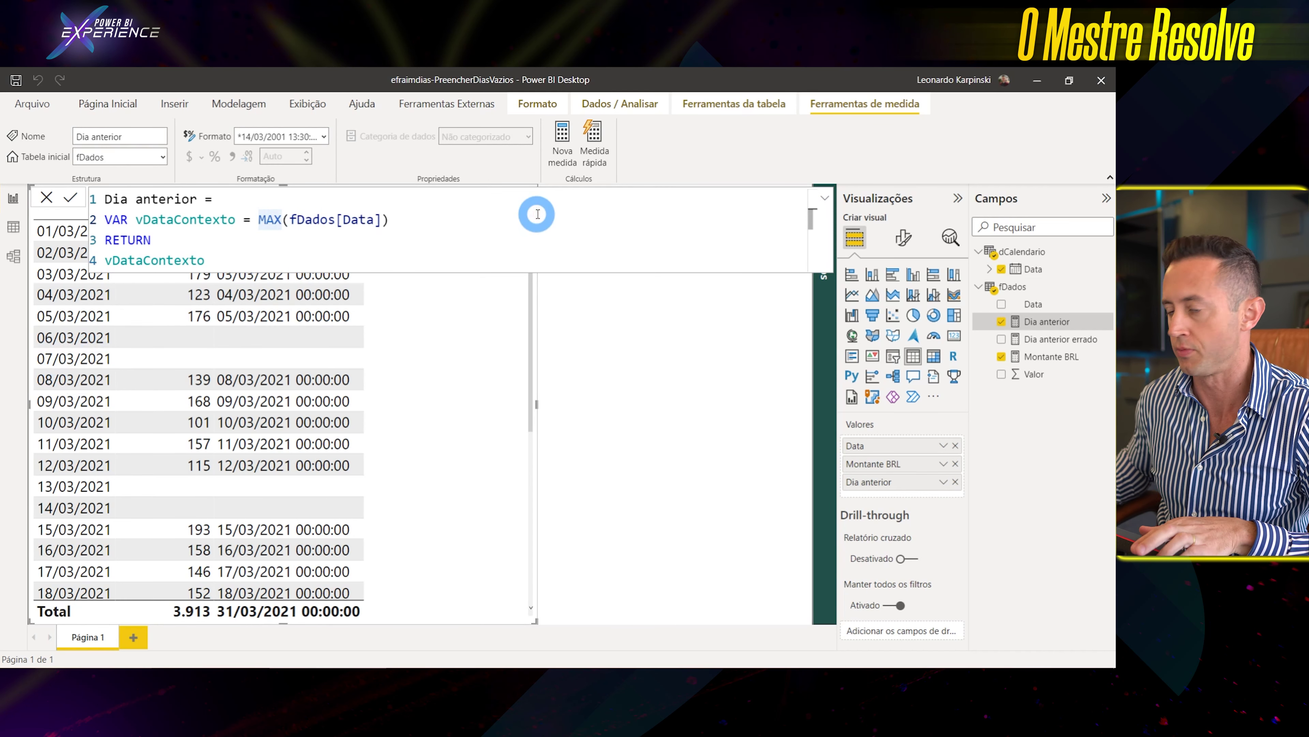
pyautogui.press('Right')
pyautogui.press('Right')
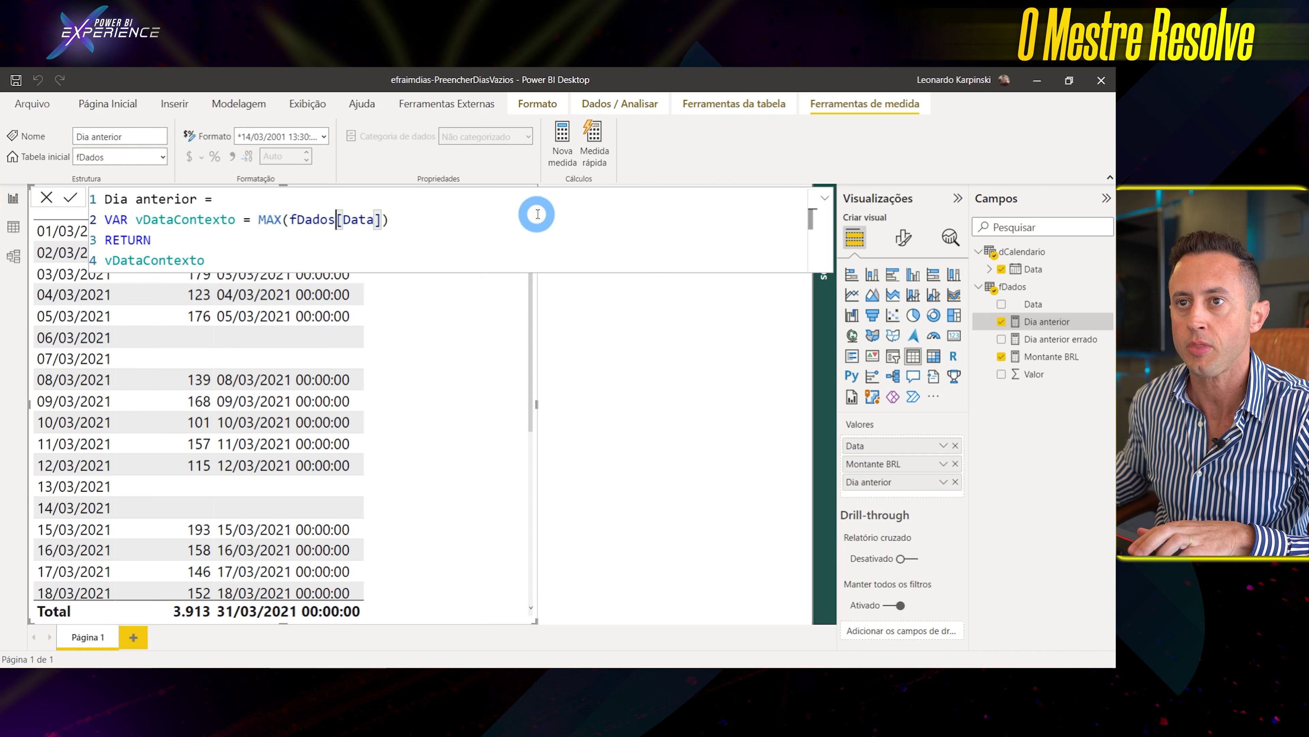
pyautogui.press('Delete')
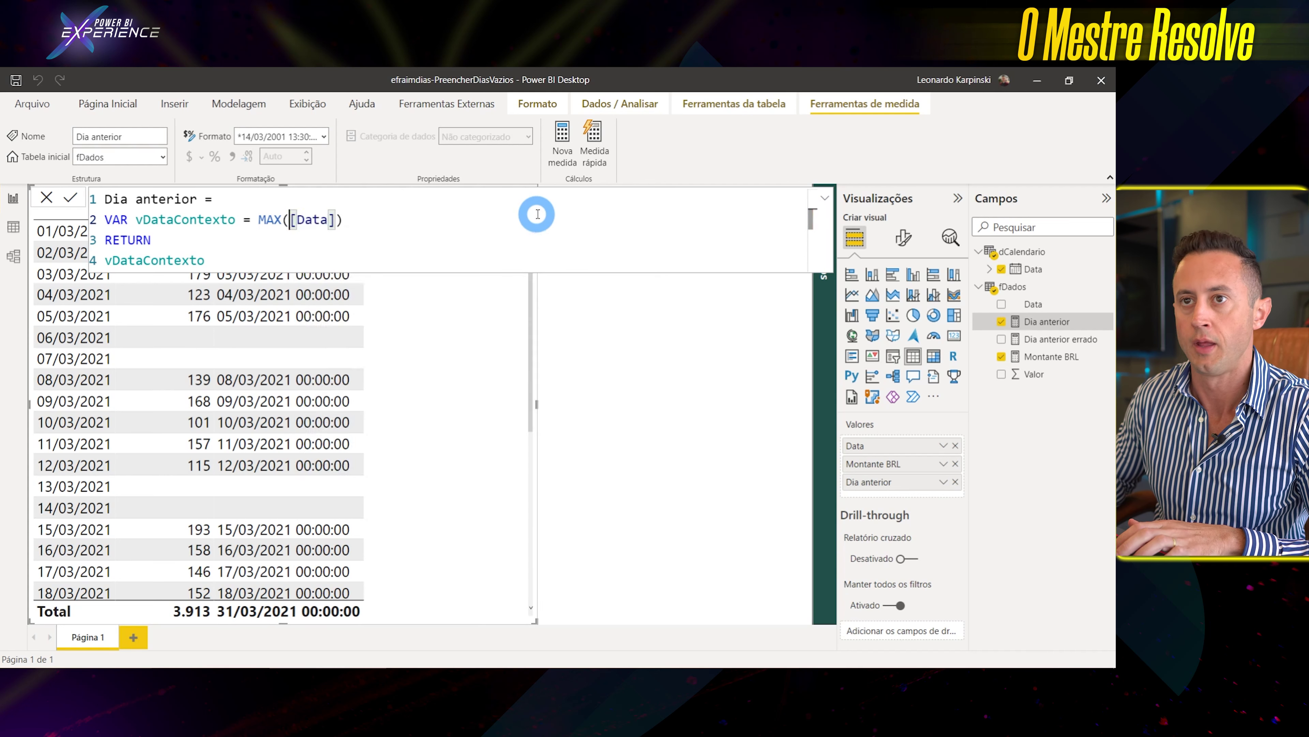
pyautogui.write('dCalendario')
pyautogui.press('End')
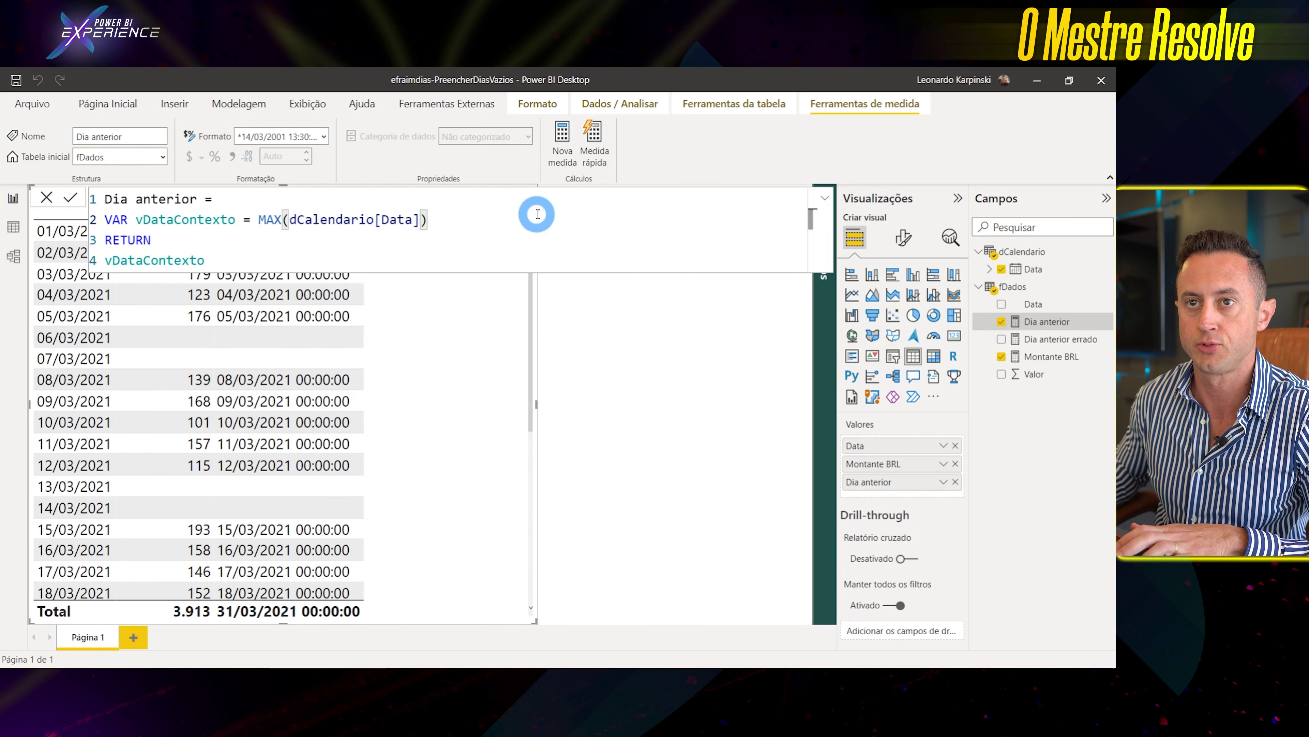
pyautogui.press('Return')
pyautogui.write('VARvUltimaDataFato')
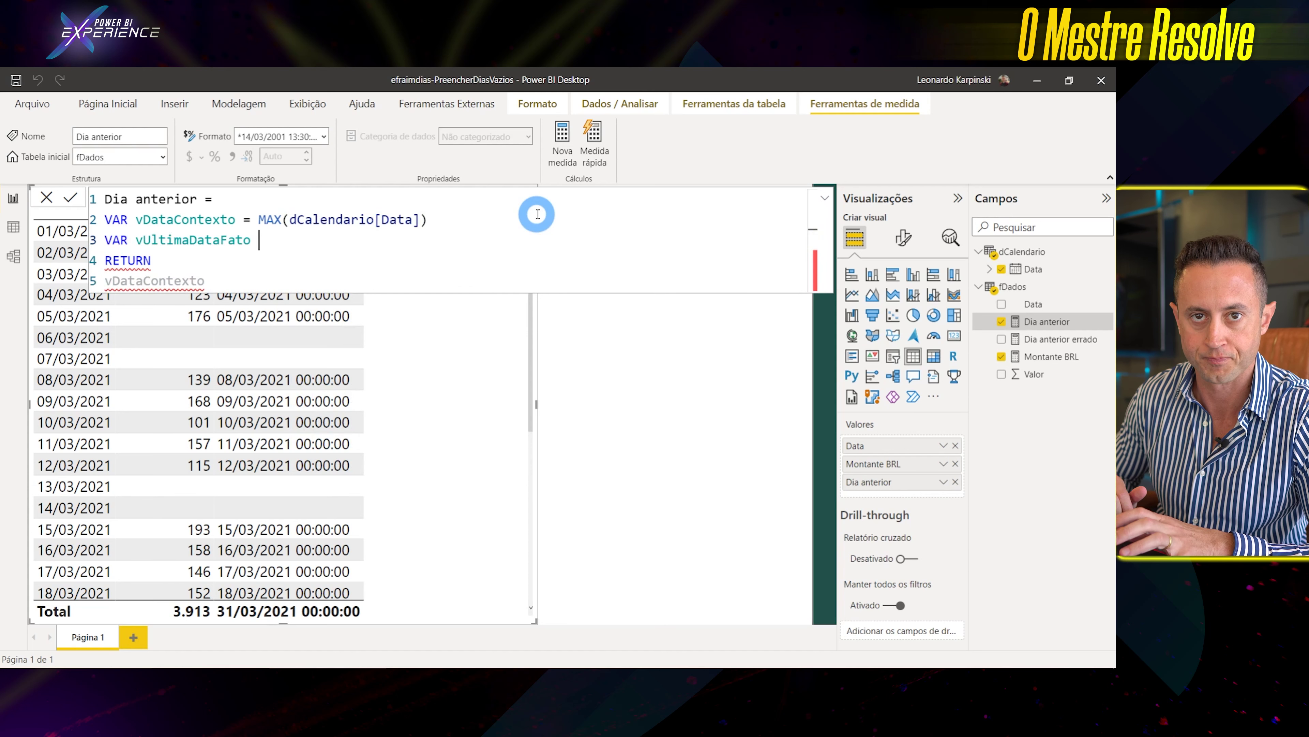
pyautogui.write(' =')
# Start vUltimaDataFato as CALCULATE with MAX(fDados[Data]) as its expression
pyautogui.press('Return')
pyautogui.write('CALC')
pyautogui.press('Tab')
pyautogui.press('Return')
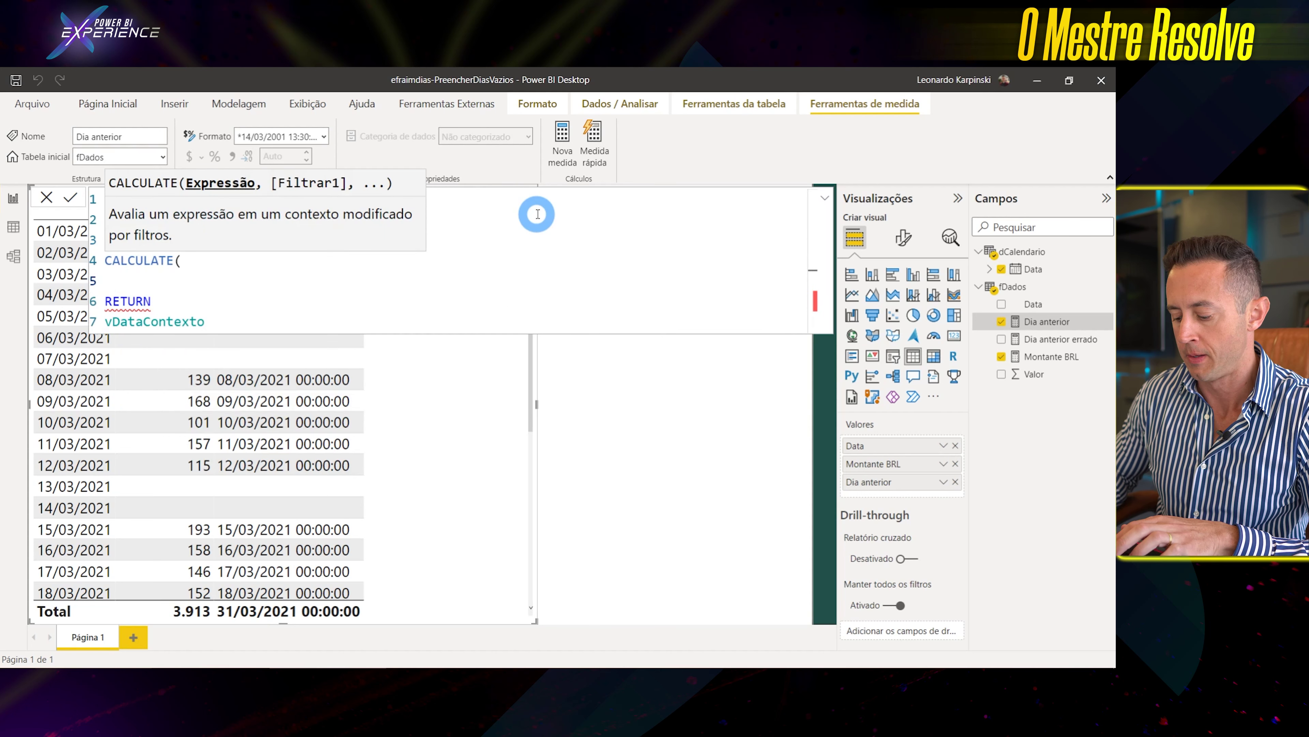
pyautogui.write('MAX(fDad')
pyautogui.press('Down')
pyautogui.press('Tab')
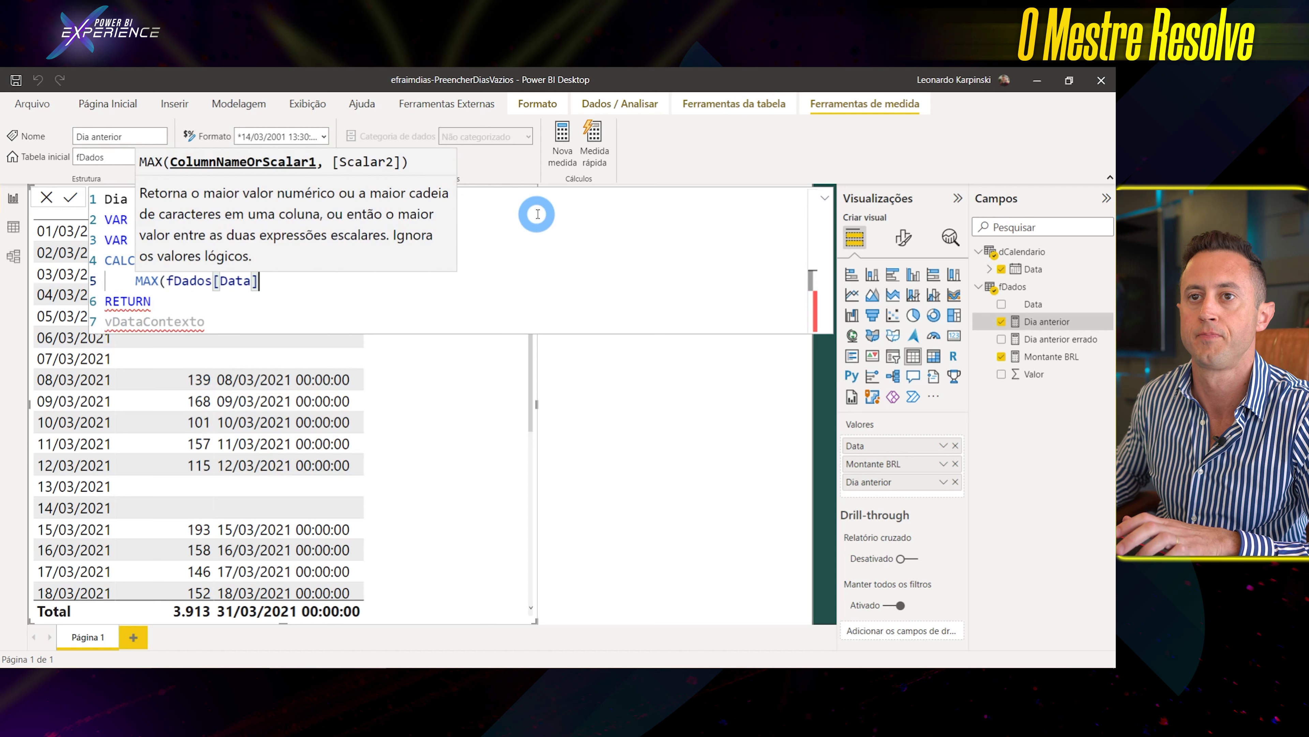
pyautogui.write('),')
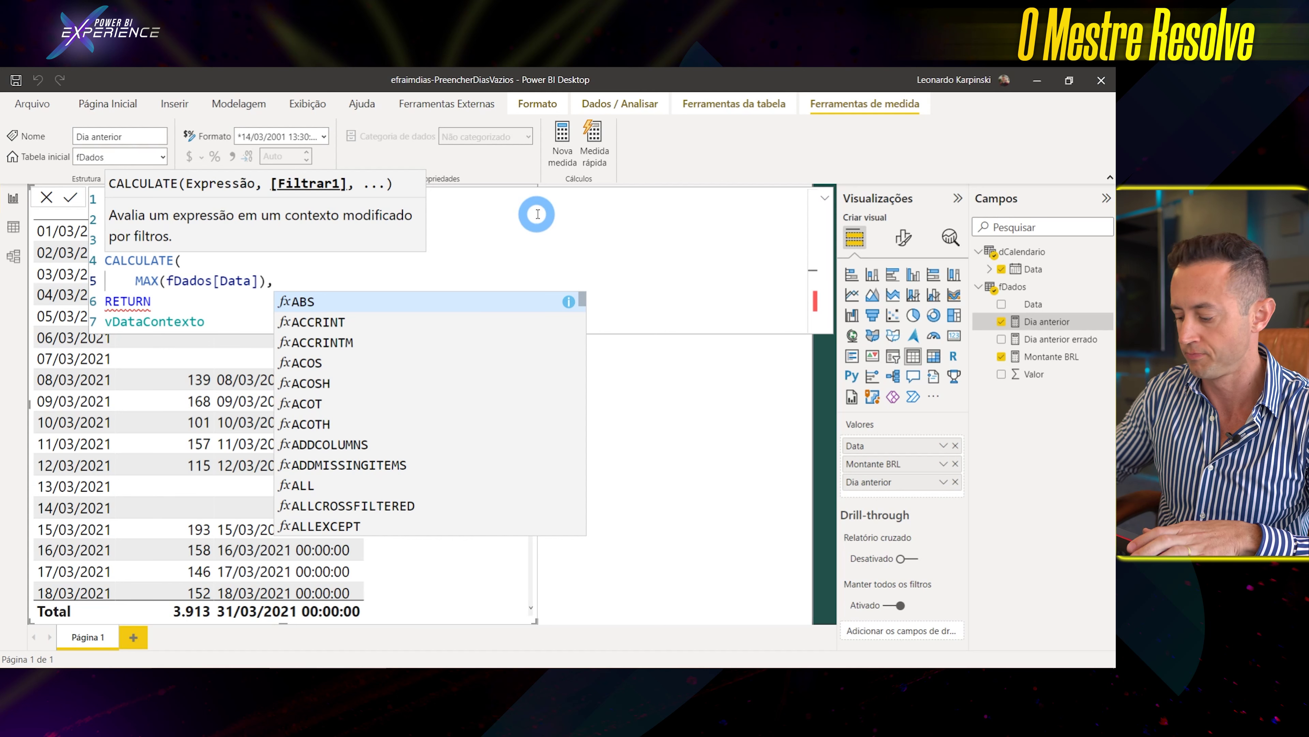
# Add the filter dCalendario[Data] < vDataContexto and close the CALCULATE parenthesis
pyautogui.hotkey('shift', 'Return')
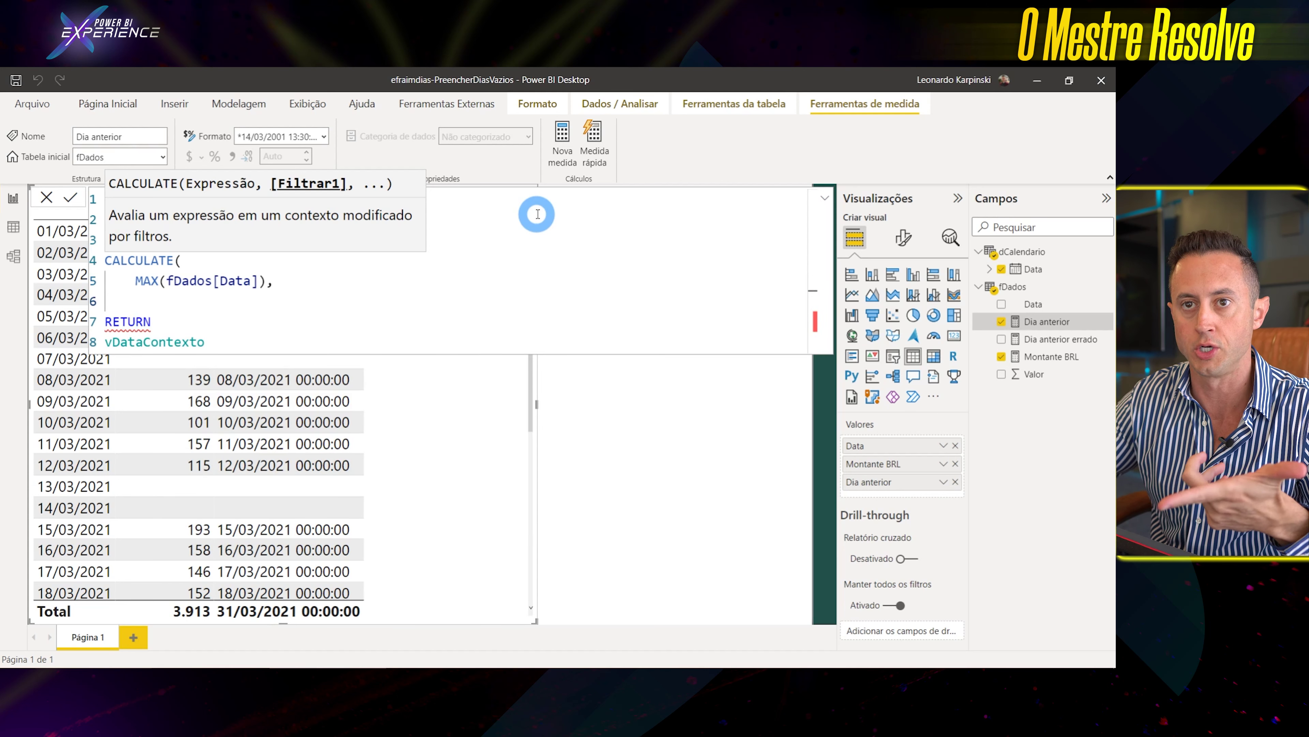
pyautogui.write('data')
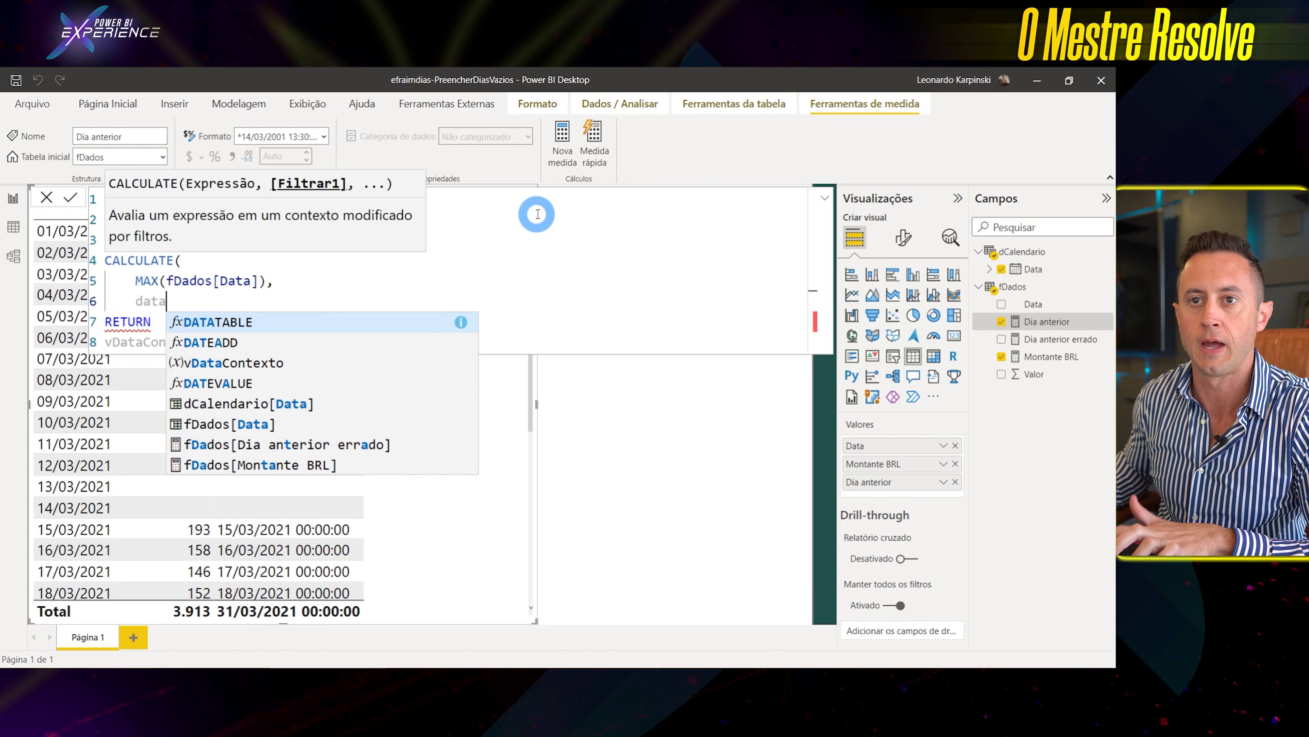
pyautogui.press('Down')
pyautogui.press('Down')
pyautogui.press('Down')
pyautogui.press('Down')
pyautogui.press('Tab')
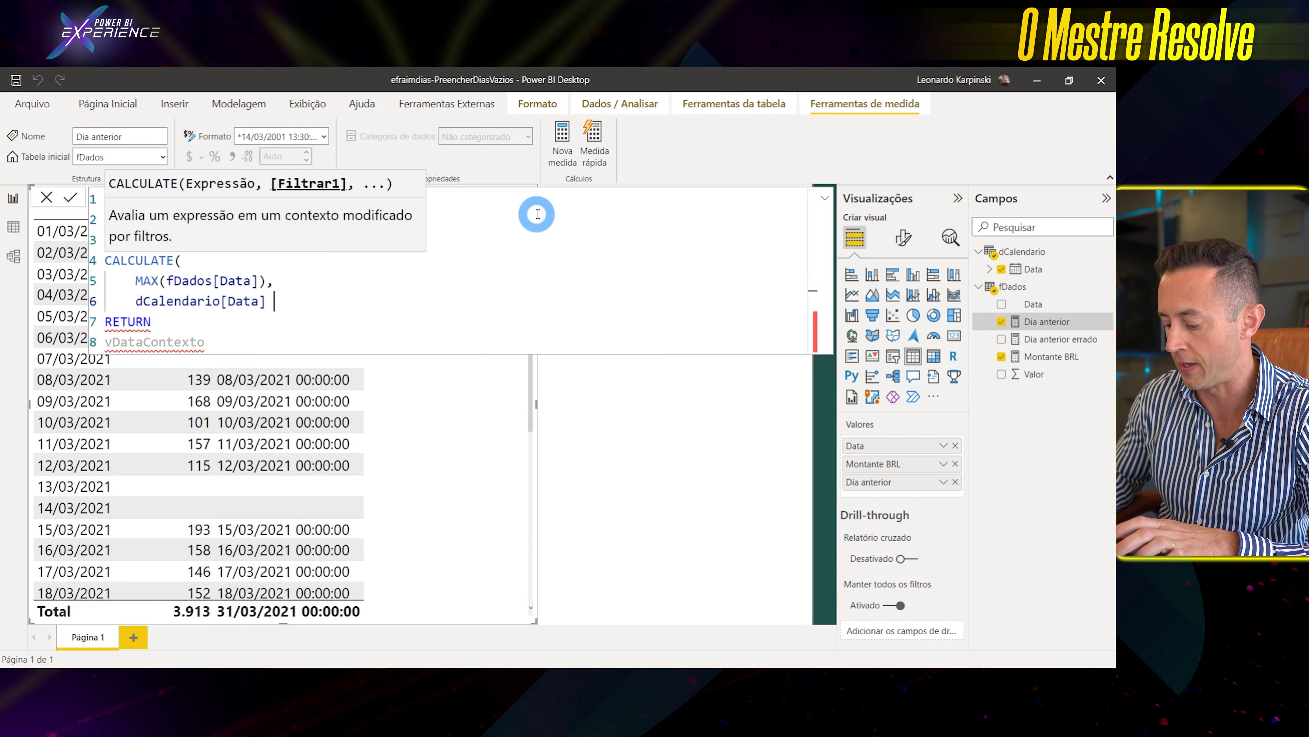
pyautogui.write('<')
pyautogui.click(538, 214)
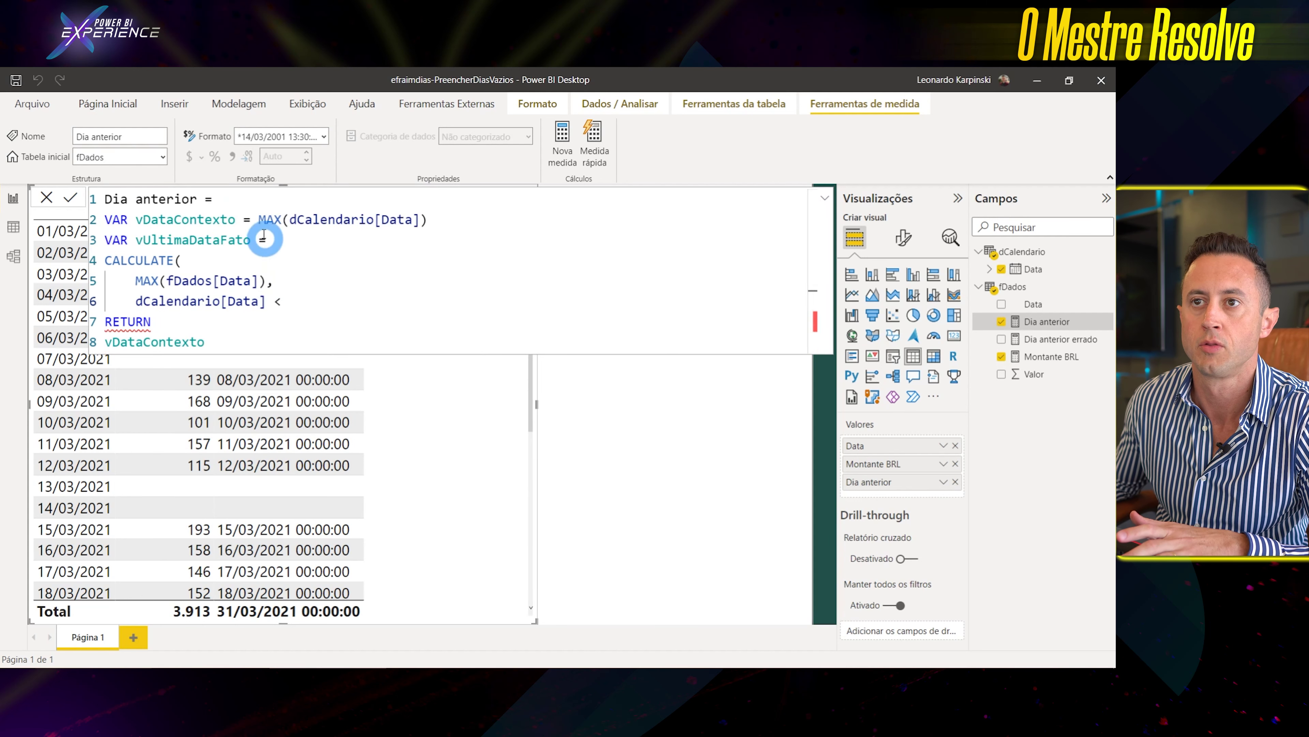
pyautogui.doubleClick(183, 219)
pyautogui.hotkey('ctrl', 'c')
pyautogui.click(330, 301)
pyautogui.hotkey('ctrl', 'v')
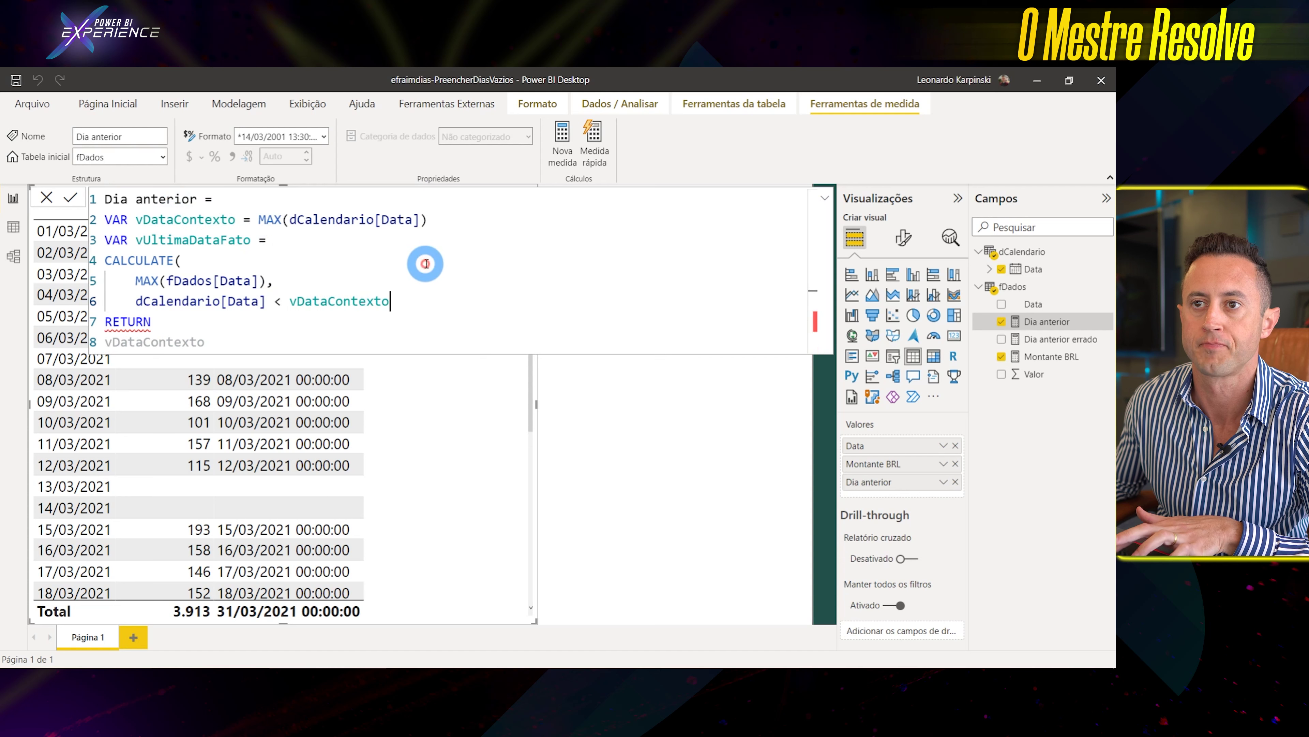
pyautogui.hotkey('shift', 'Return')
pyautogui.write(')')
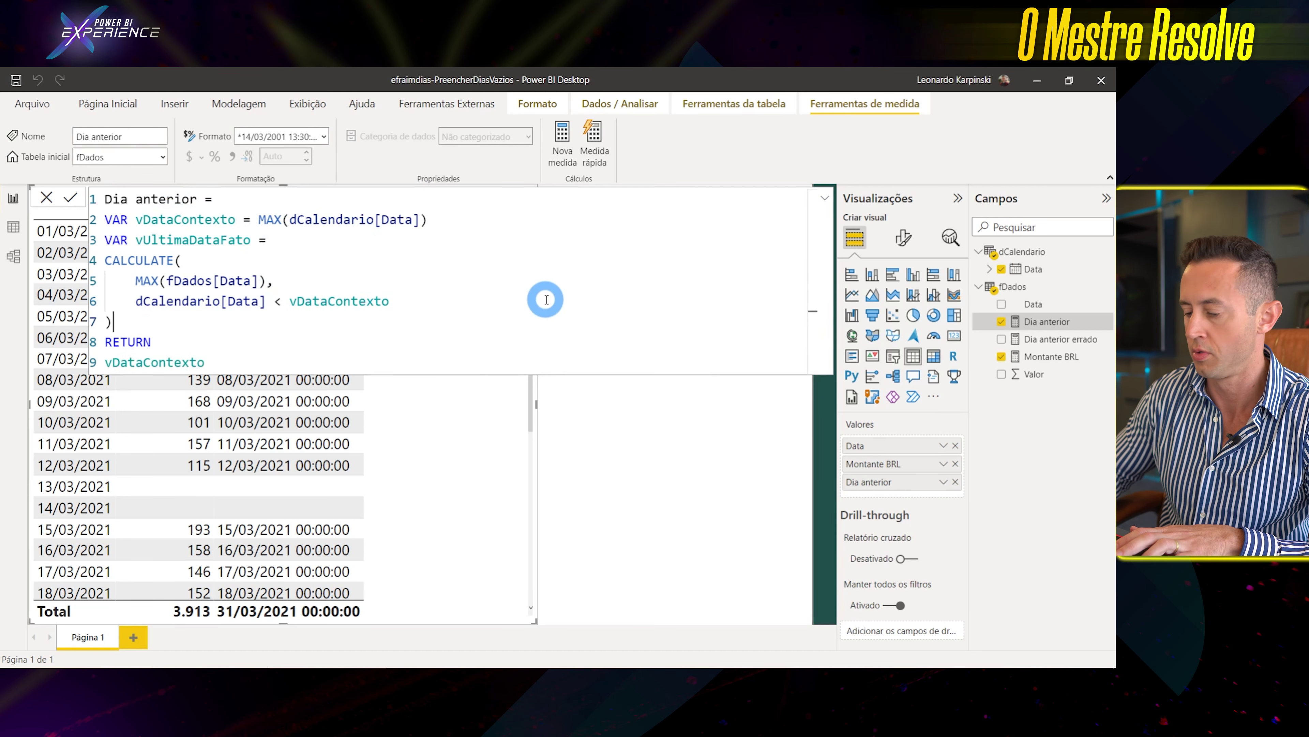
# Replace vDataContexto after RETURN with vUltimaDataFato and commit, so 15/03 shows 12/03
pyautogui.moveTo(105, 260); pyautogui.dragTo(277, 278)
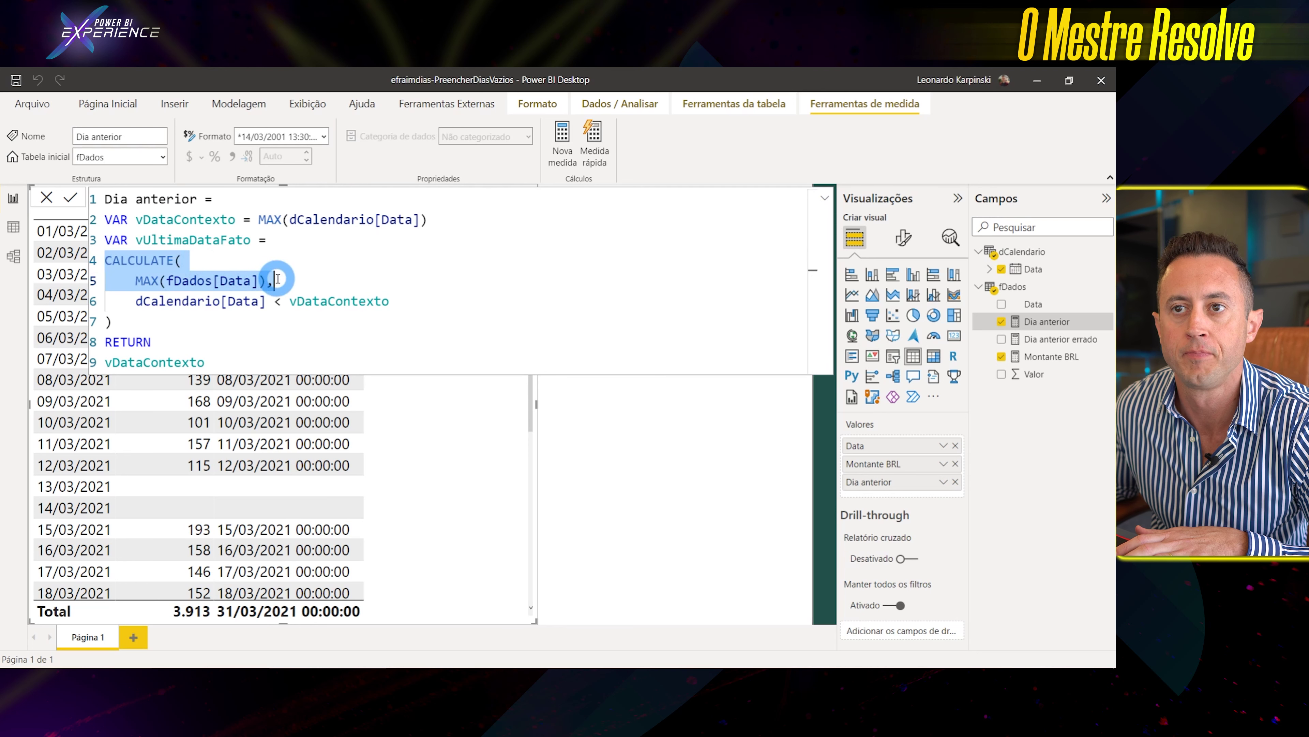
pyautogui.moveTo(135, 300); pyautogui.dragTo(436, 305)
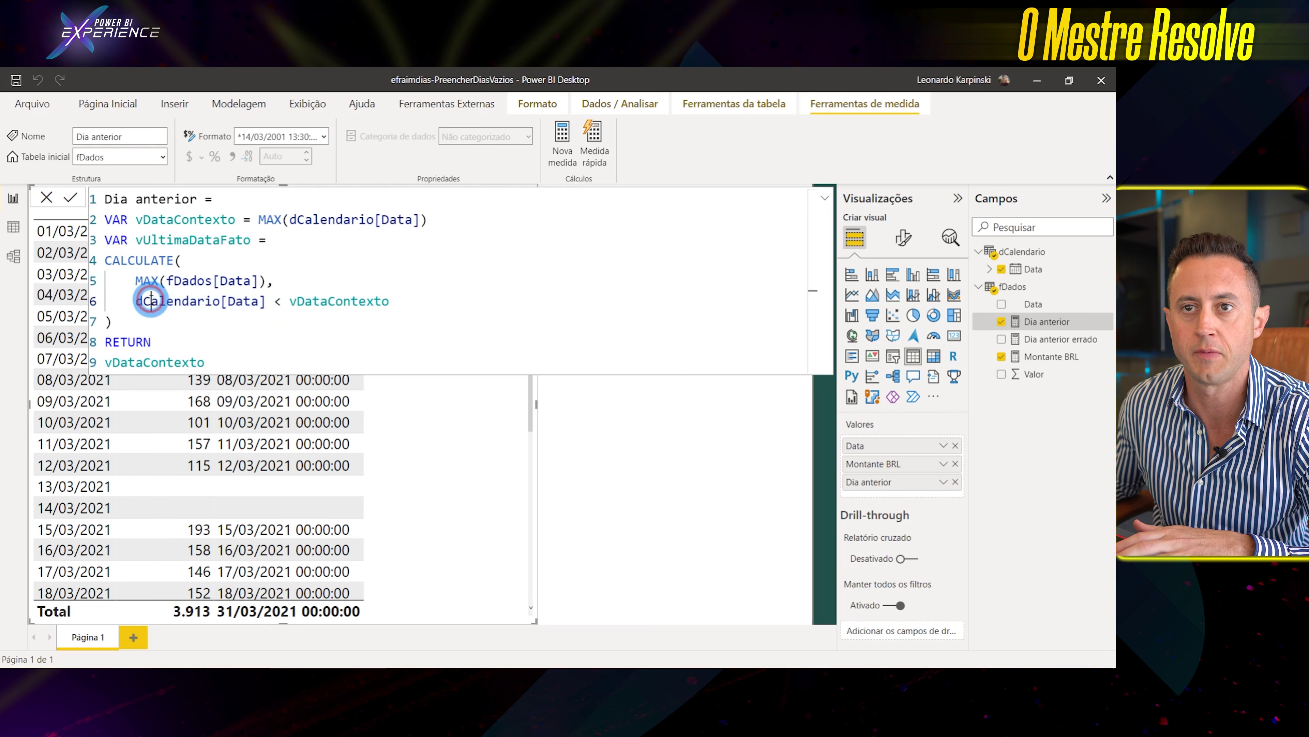
pyautogui.moveTo(135, 301); pyautogui.dragTo(402, 309)
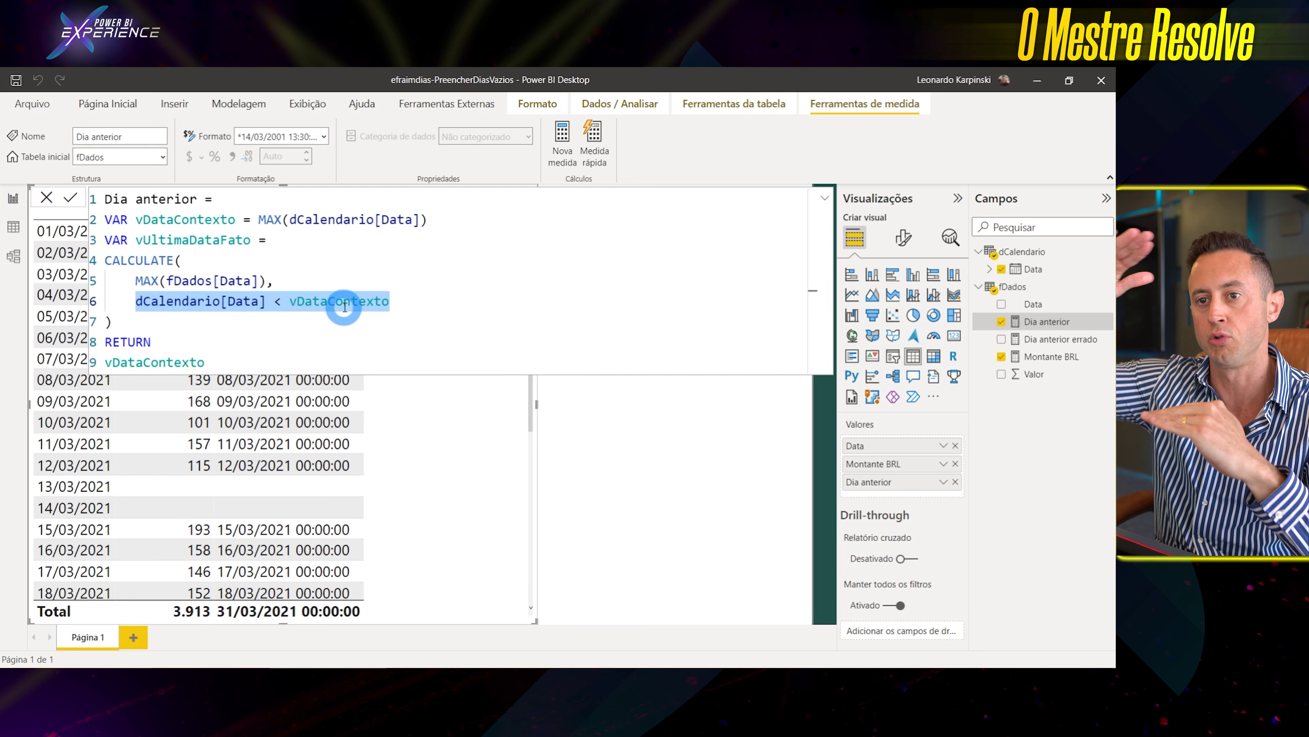
pyautogui.doubleClick(170, 219)
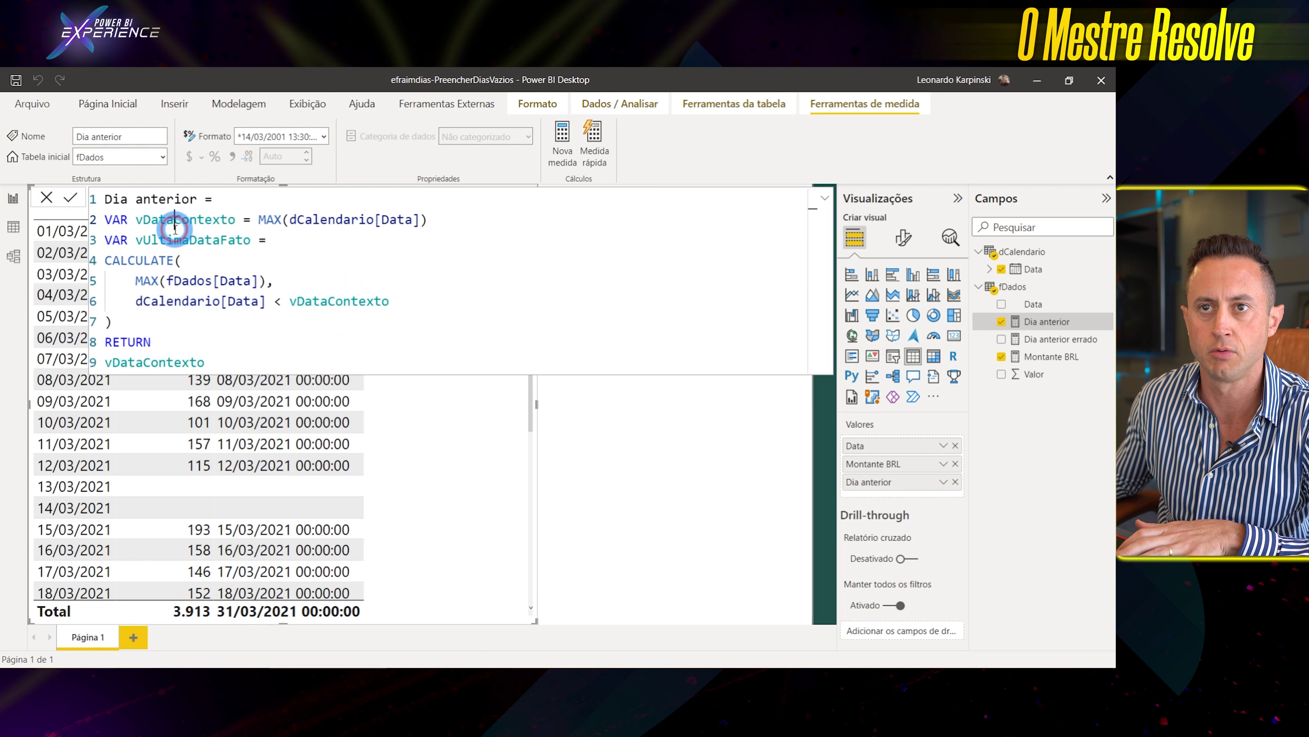
pyautogui.doubleClick(170, 239)
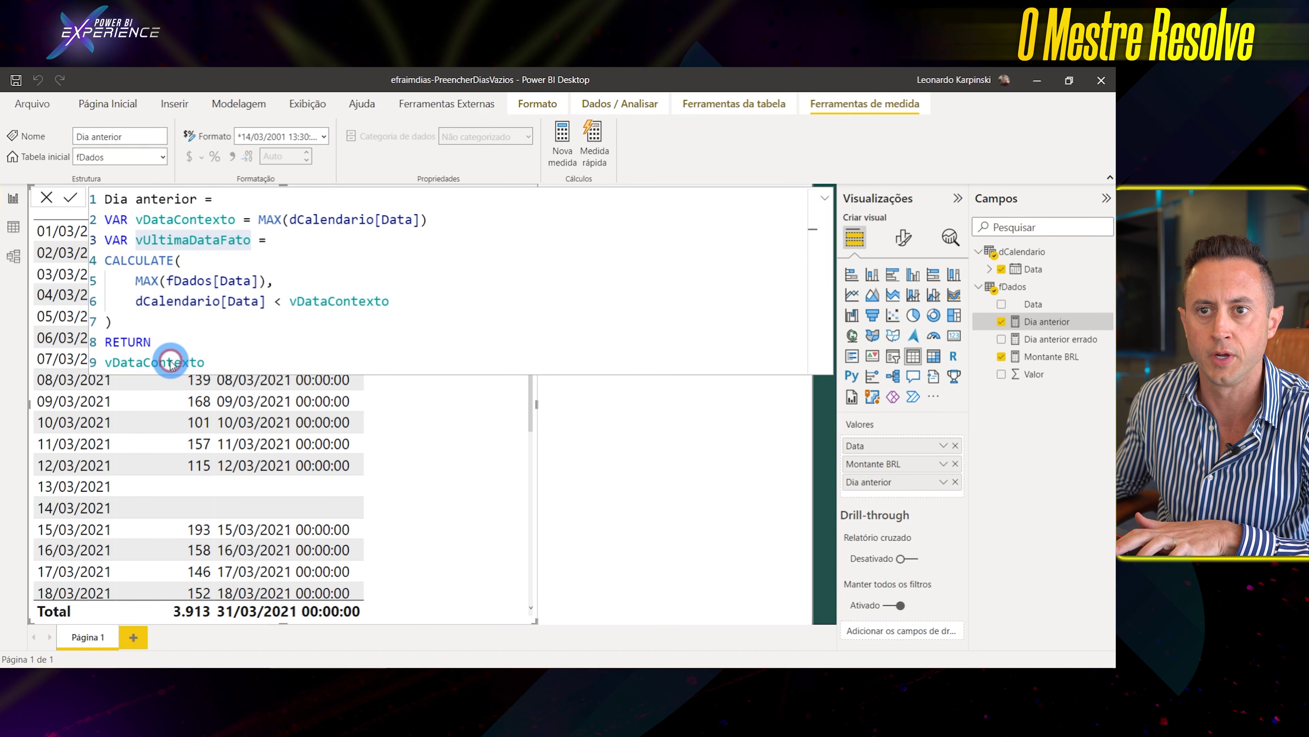
pyautogui.doubleClick(154, 362)
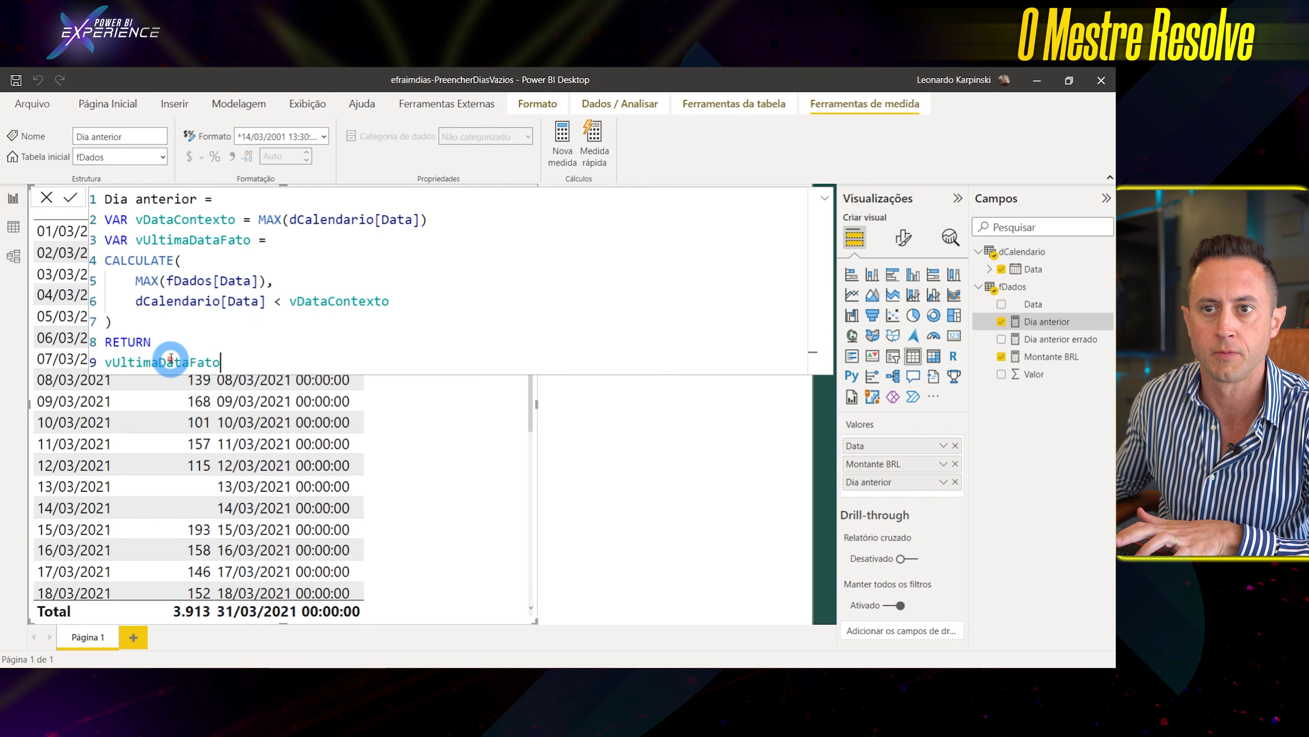
pyautogui.hotkey('ctrl', 'v')
pyautogui.press('Return')
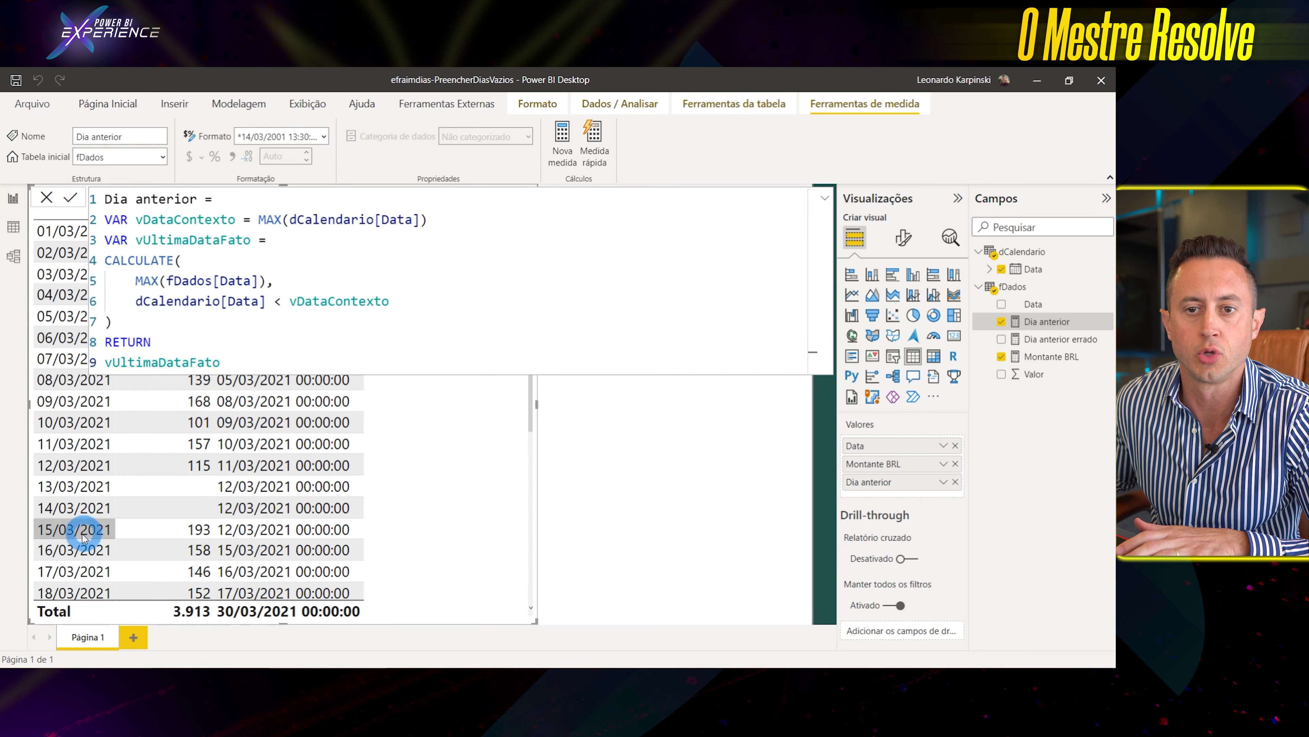
# Highlight the 15/03/2021 table row and point out its Dia anterior value of 12/03/2021
pyautogui.click(69, 535)
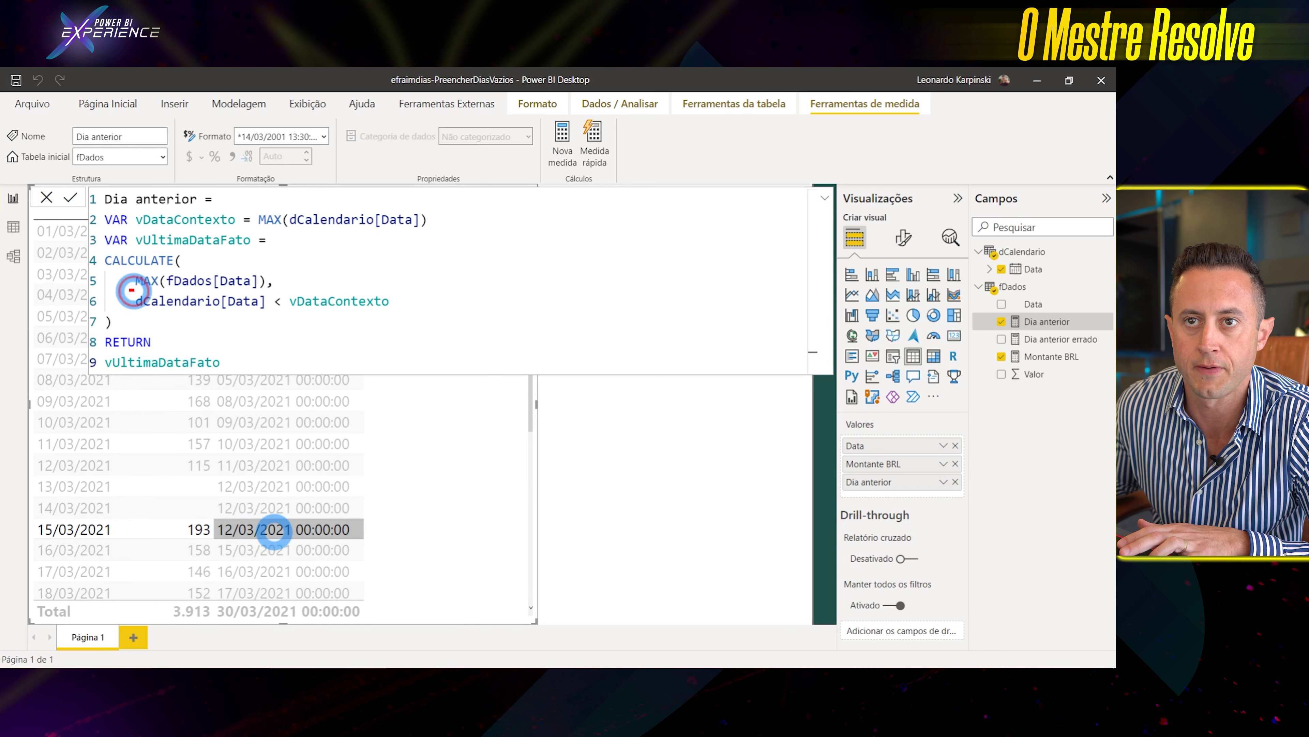
pyautogui.moveTo(132, 289); pyautogui.dragTo(402, 313)
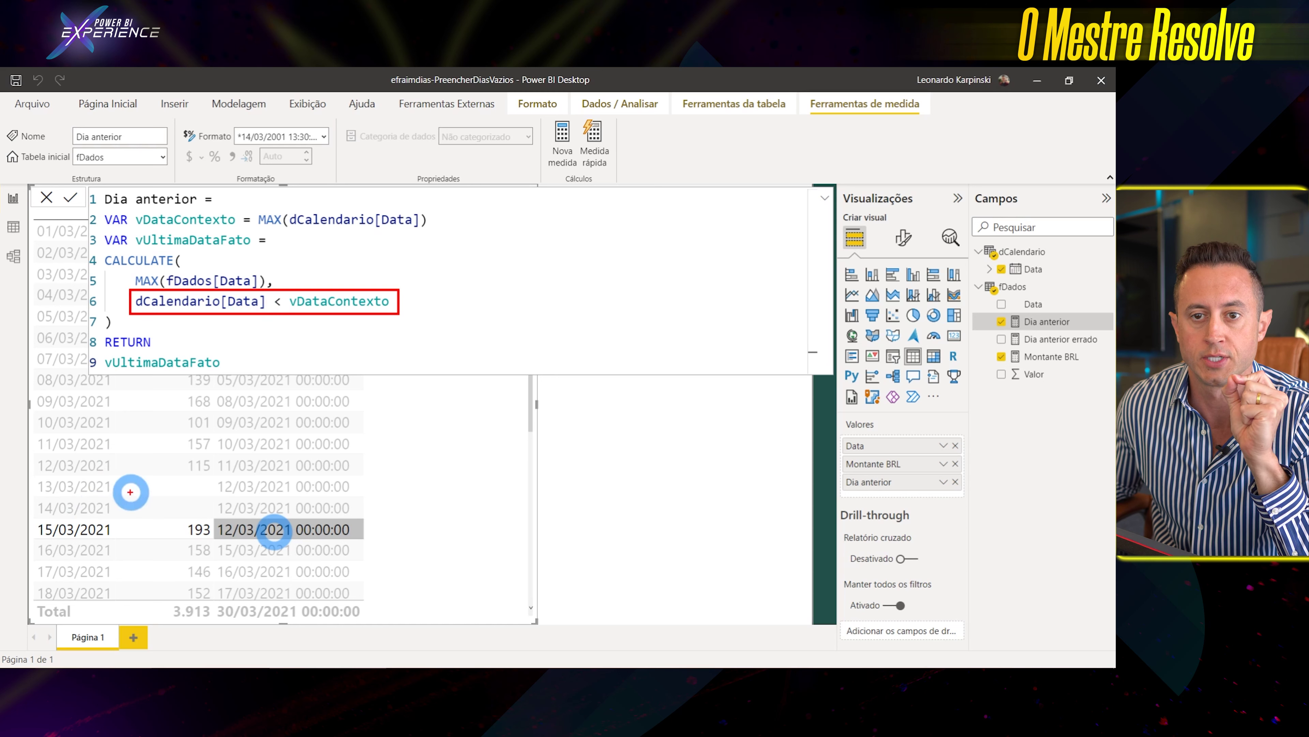
pyautogui.moveTo(34, 218); pyautogui.dragTo(115, 515)
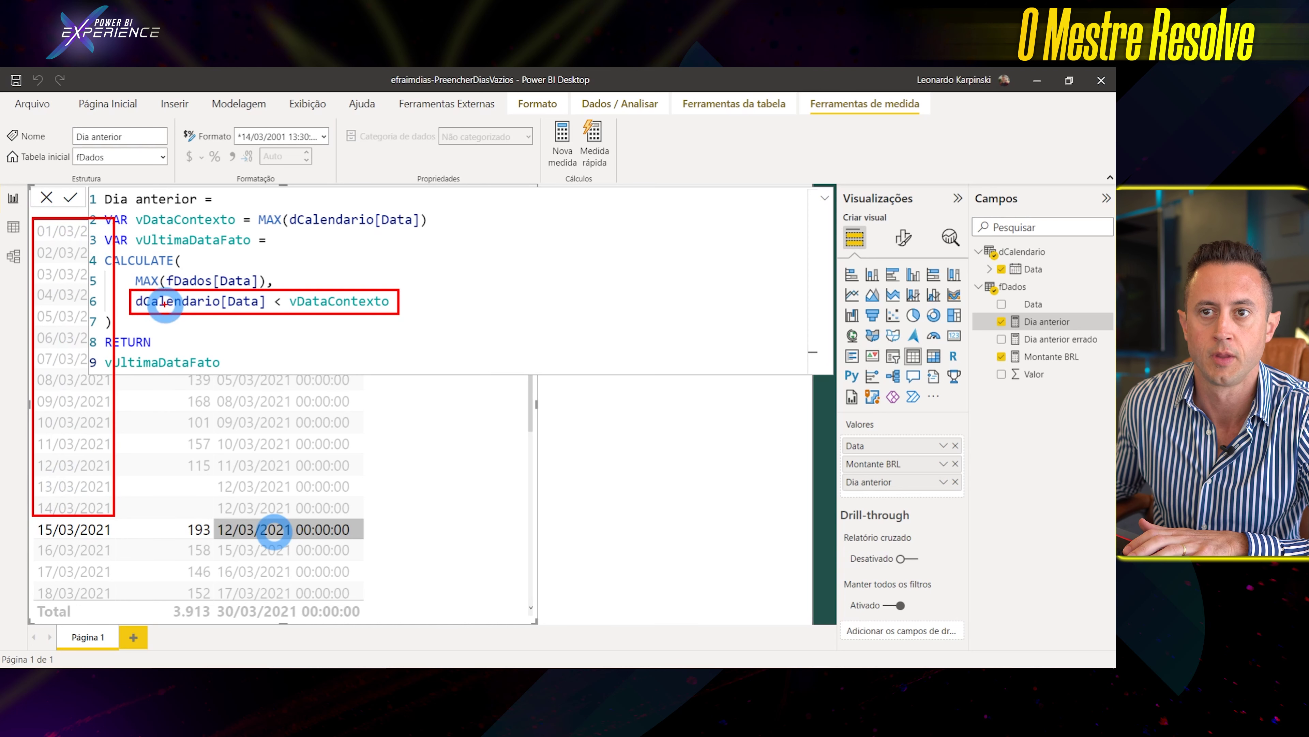
pyautogui.moveTo(173, 274); pyautogui.dragTo(212, 274)
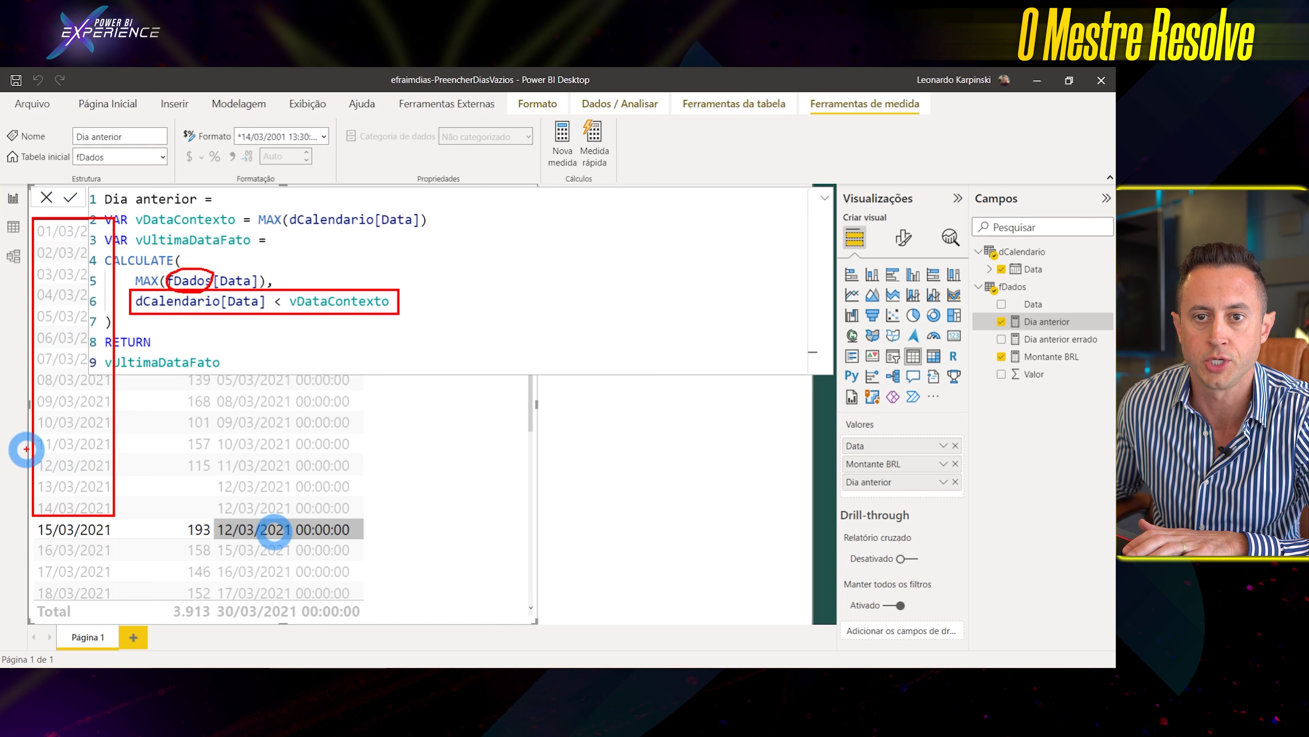
pyautogui.moveTo(39, 448); pyautogui.dragTo(114, 477)
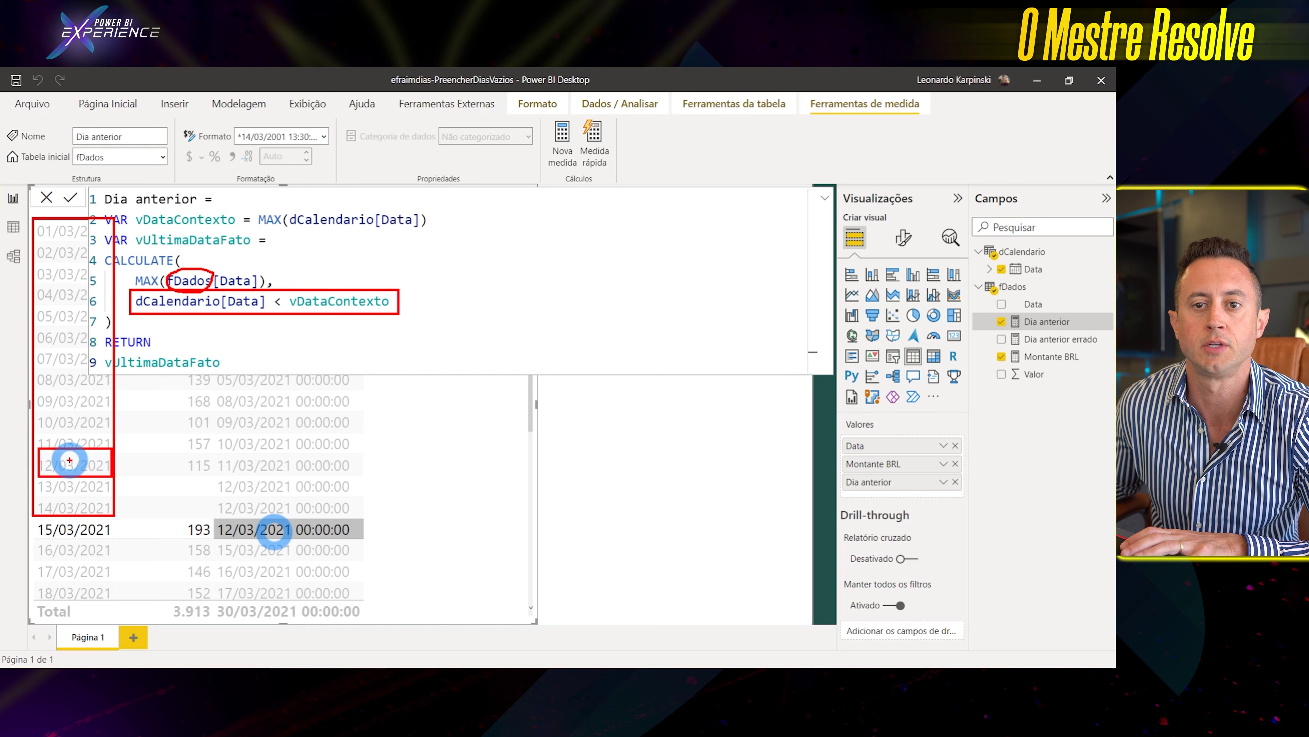
pyautogui.press('Escape')
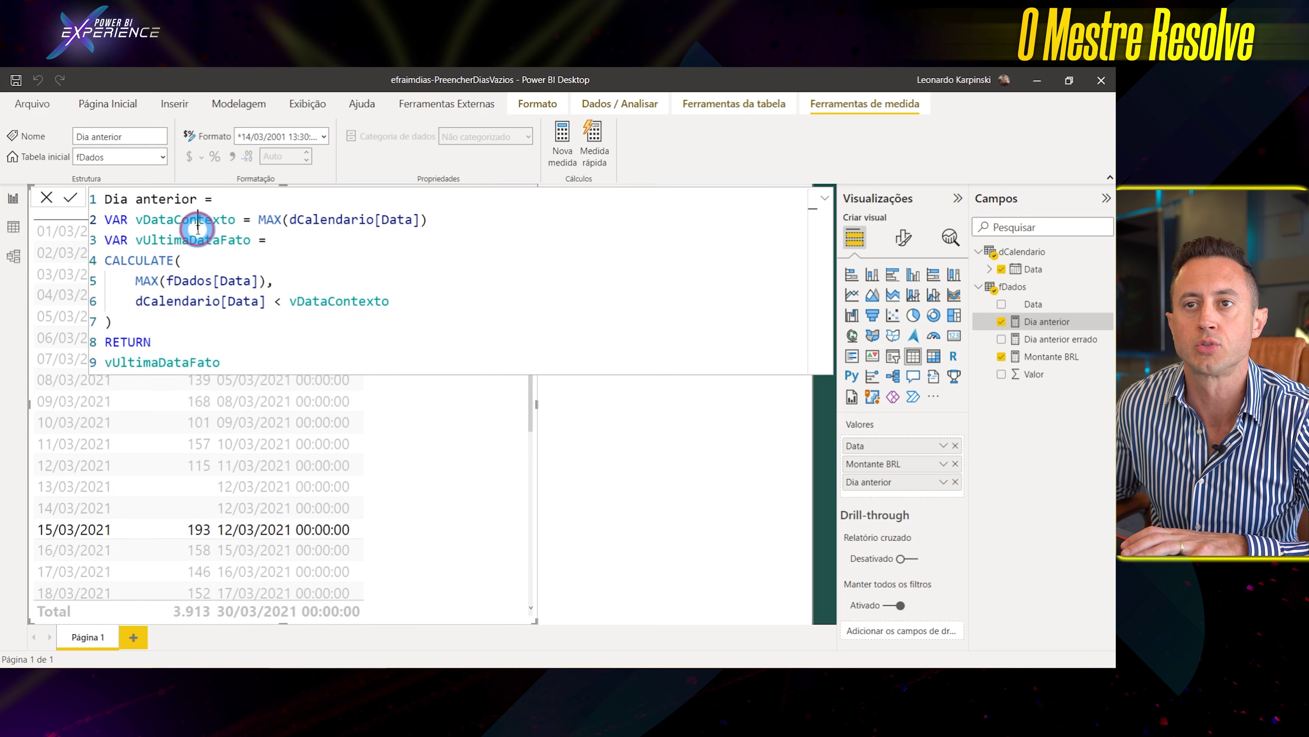
# Add a new VAR vValorUltimaData = line below the vUltimaDataFato definition
pyautogui.doubleClick(209, 242)
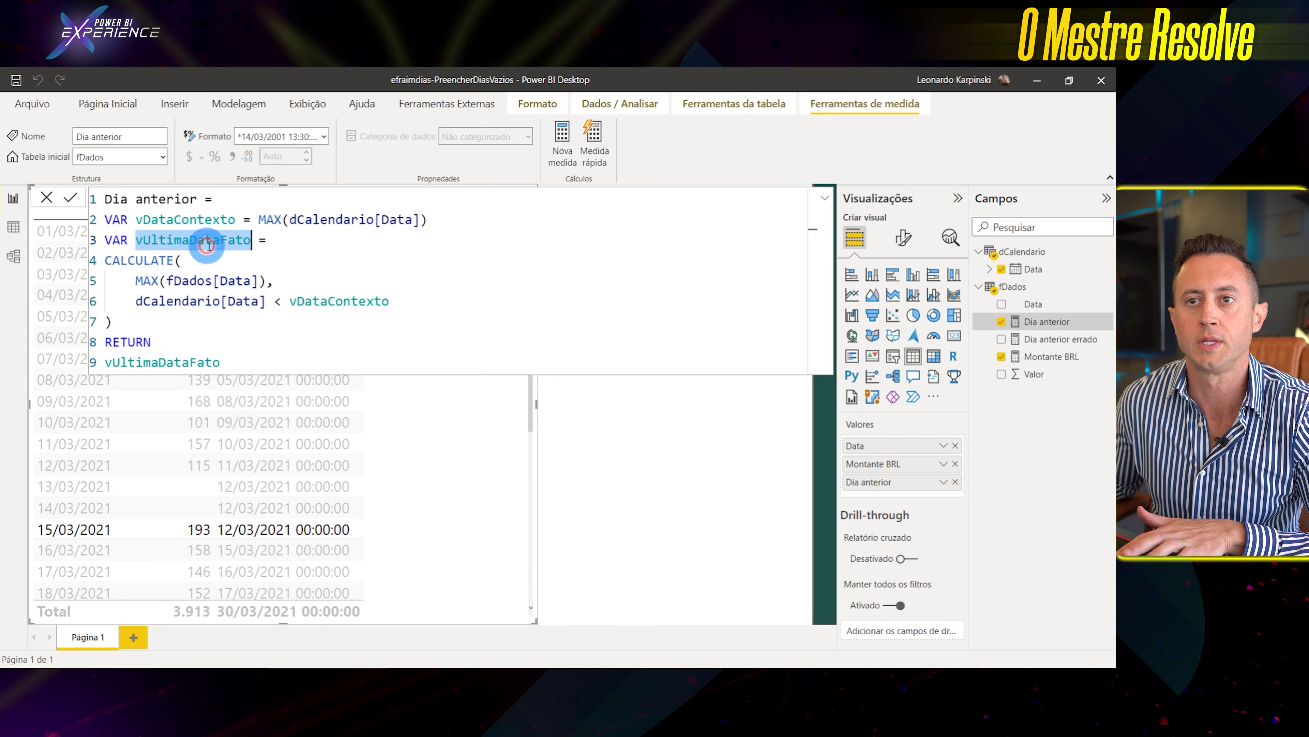
pyautogui.click(194, 318)
pyautogui.press('Return')
pyautogui.write('VAR')
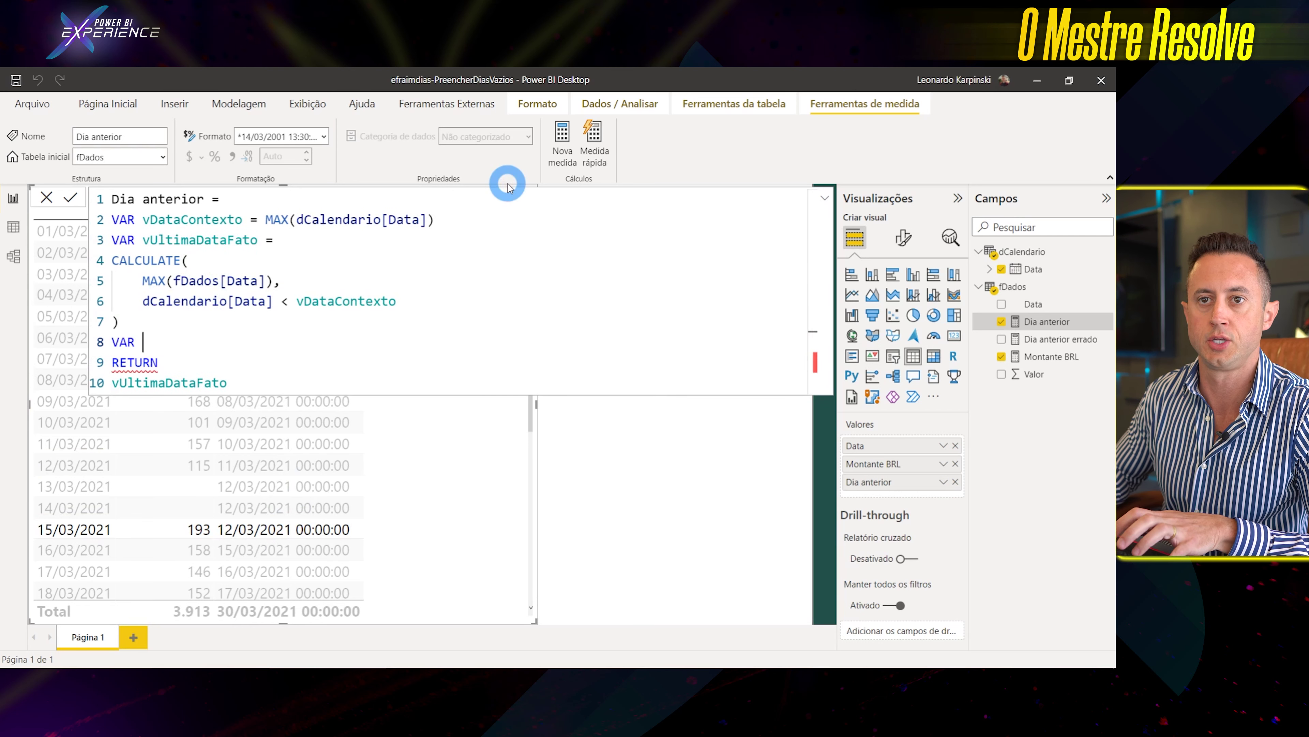
pyautogui.write('vValorU')
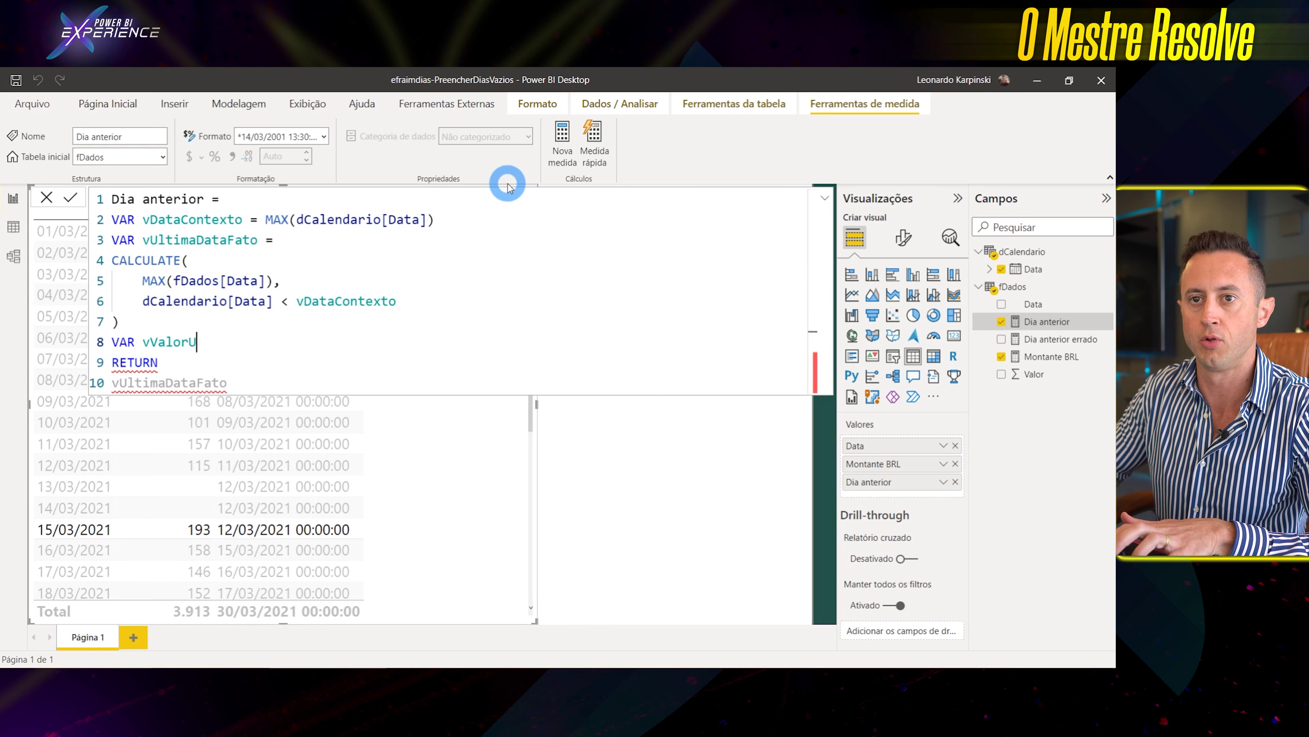
pyautogui.write('=')
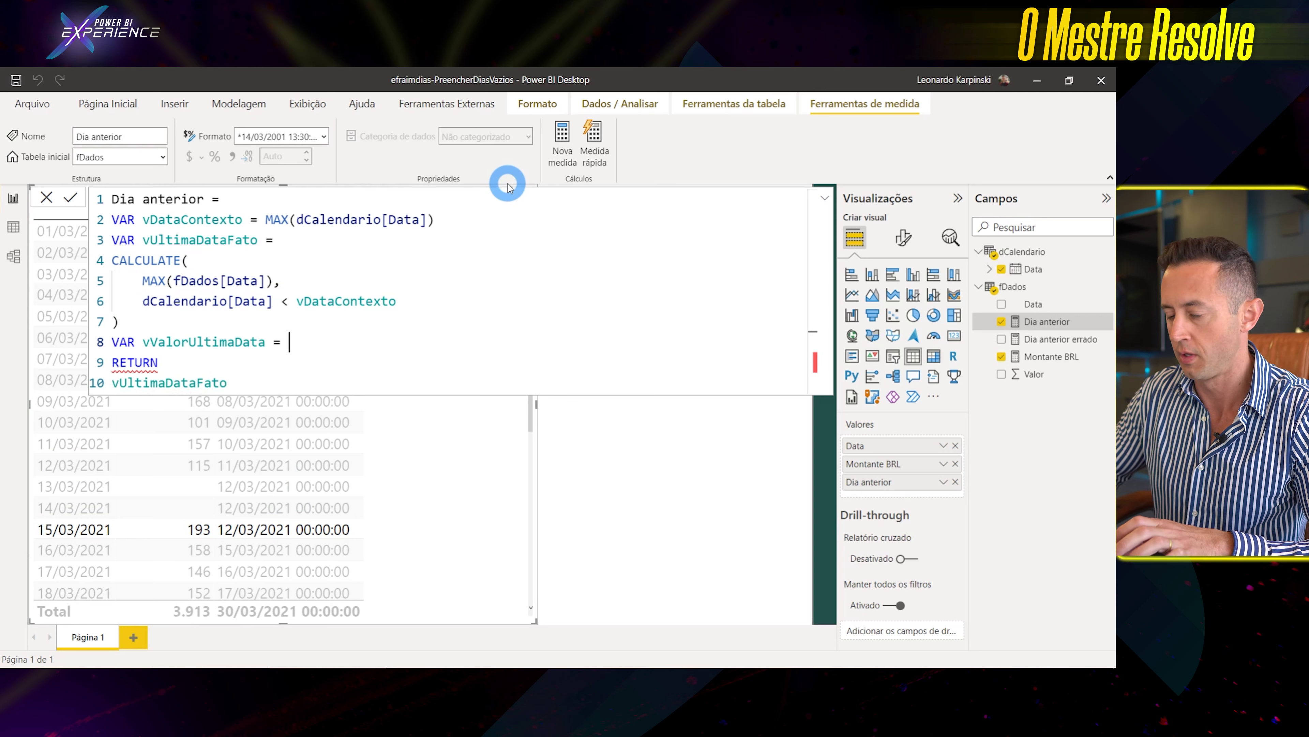
pyautogui.press('Return')
# Start vValorUltimaData as CALCULATE with [Montante BRL] as its first argument
pyautogui.write('CAL')
pyautogui.press('Tab')
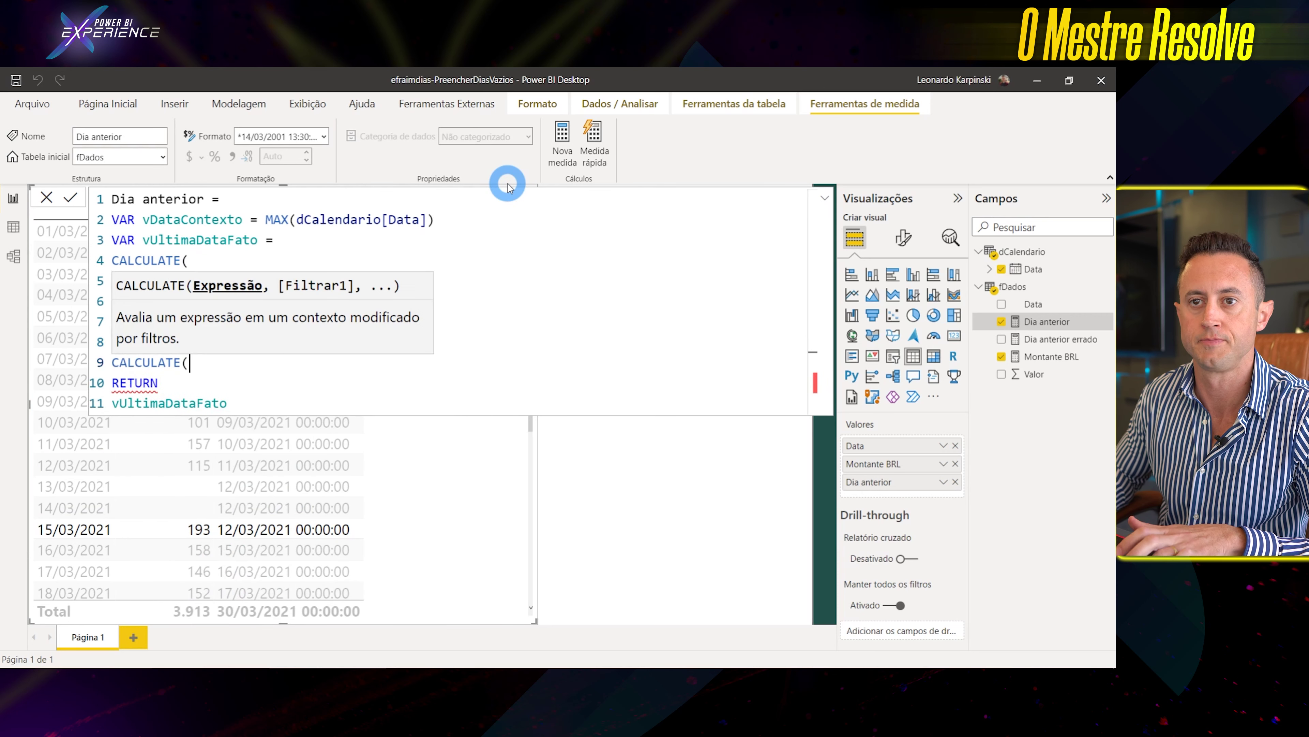
pyautogui.press('Return')
pyautogui.write('[mon')
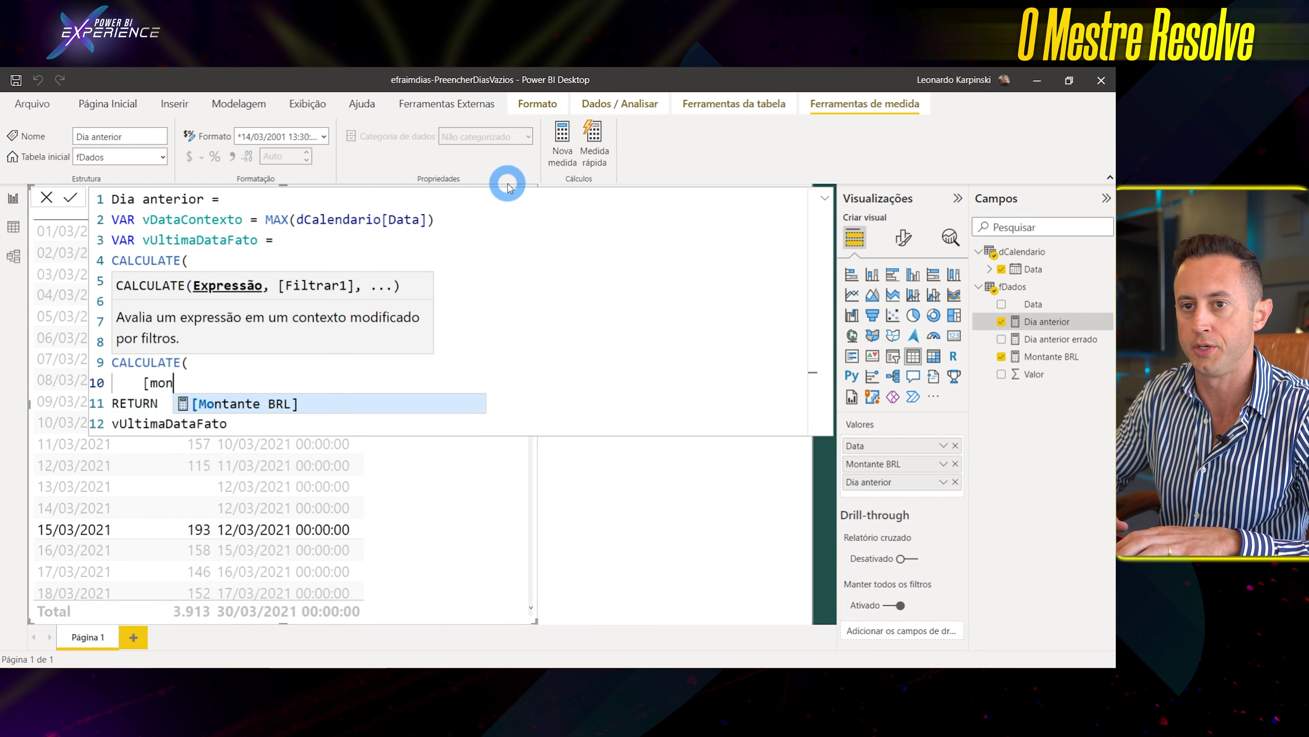
pyautogui.press('Tab')
pyautogui.write(',')
pyautogui.press('Return')
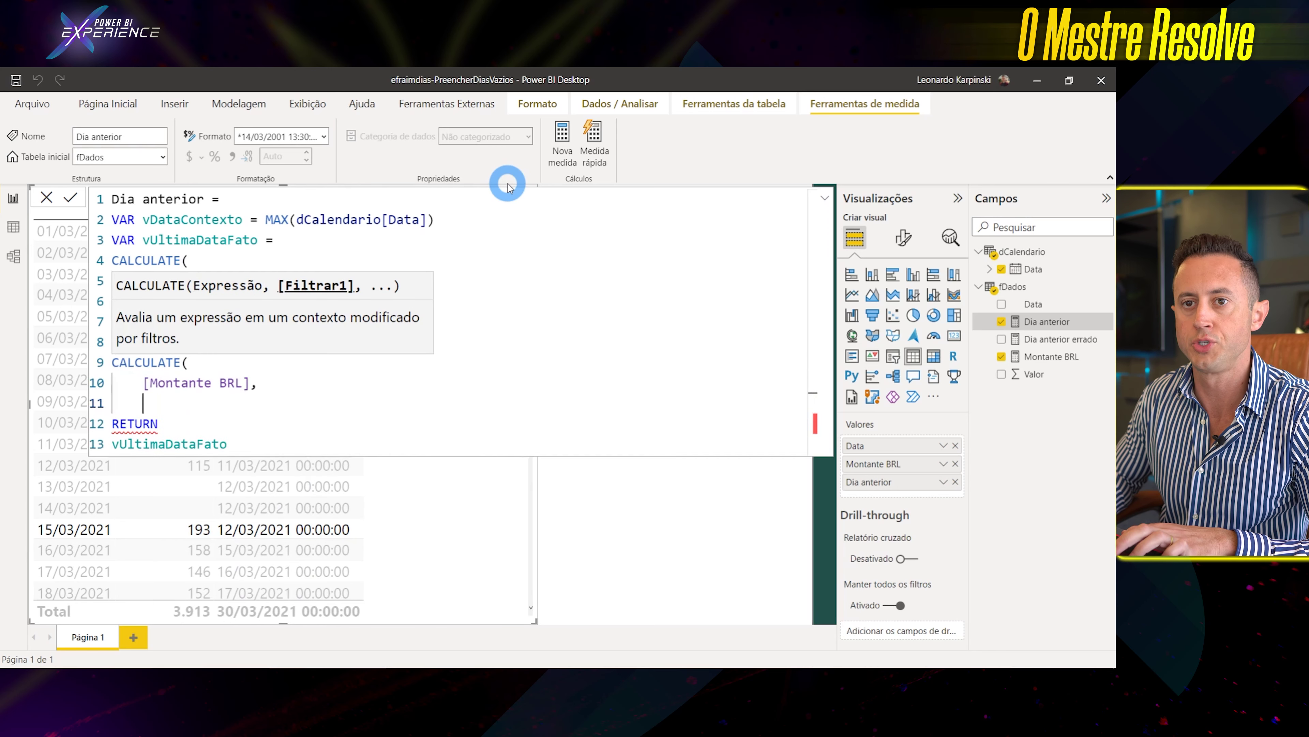
# Add the filter dCalendario[Data] = vUltimaDataFato and close the CALCULATE
pyautogui.write('data')
pyautogui.press('Down')
pyautogui.press('Down')
pyautogui.press('Down')
pyautogui.press('Down')
pyautogui.press('Tab')
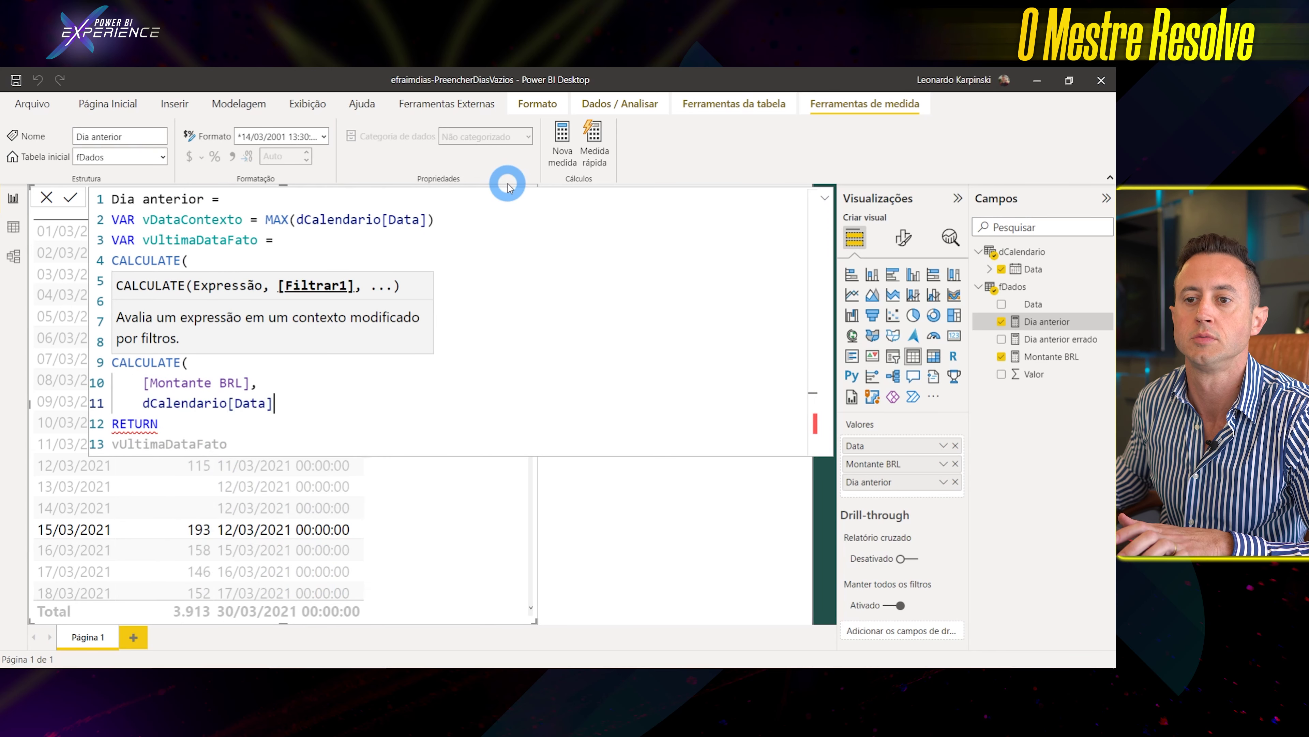
pyautogui.write('= vUltimaDataFato')
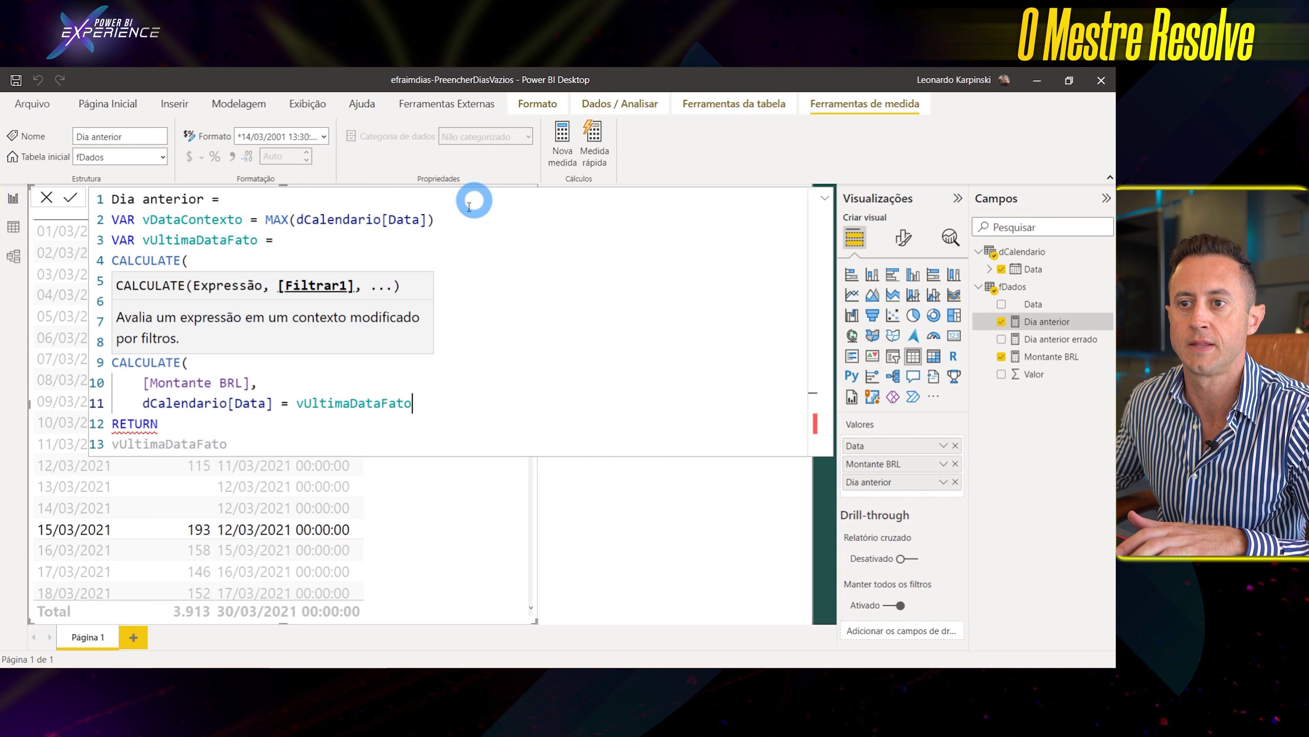
pyautogui.click(173, 240)
pyautogui.click(502, 399)
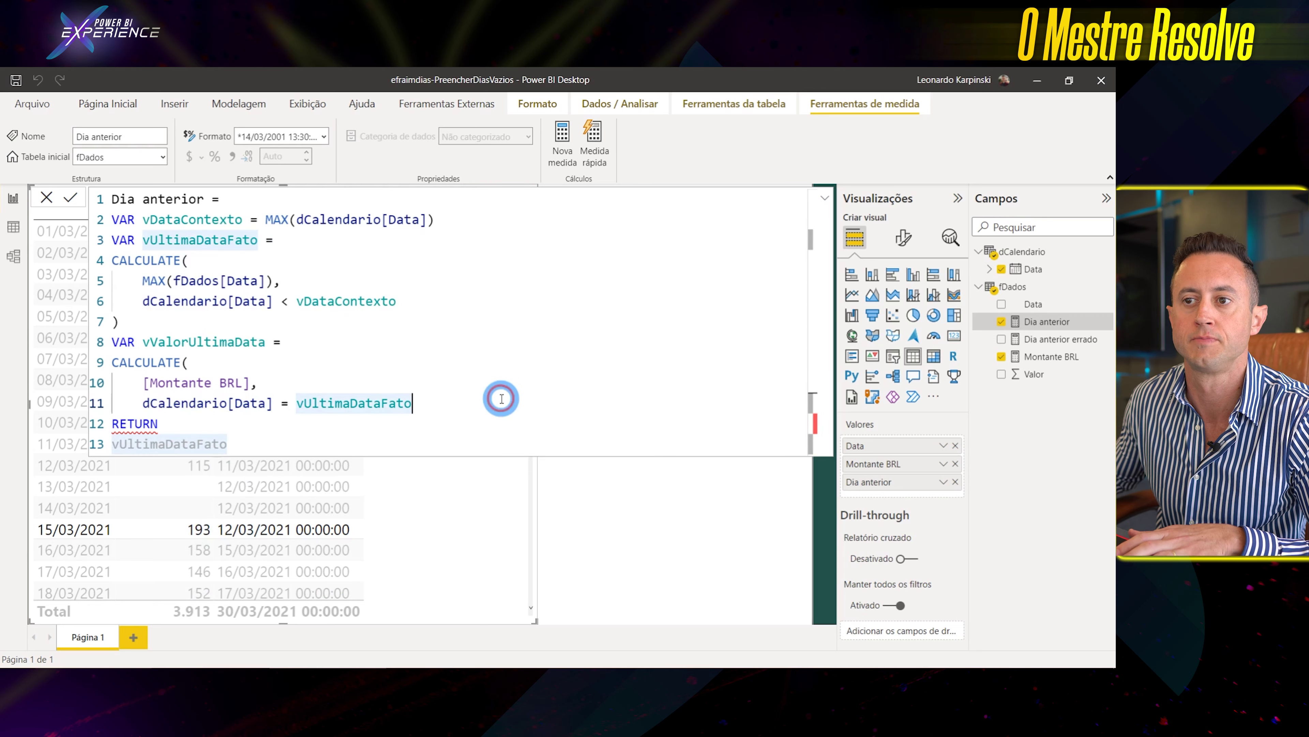
pyautogui.press('Return')
pyautogui.write(')')
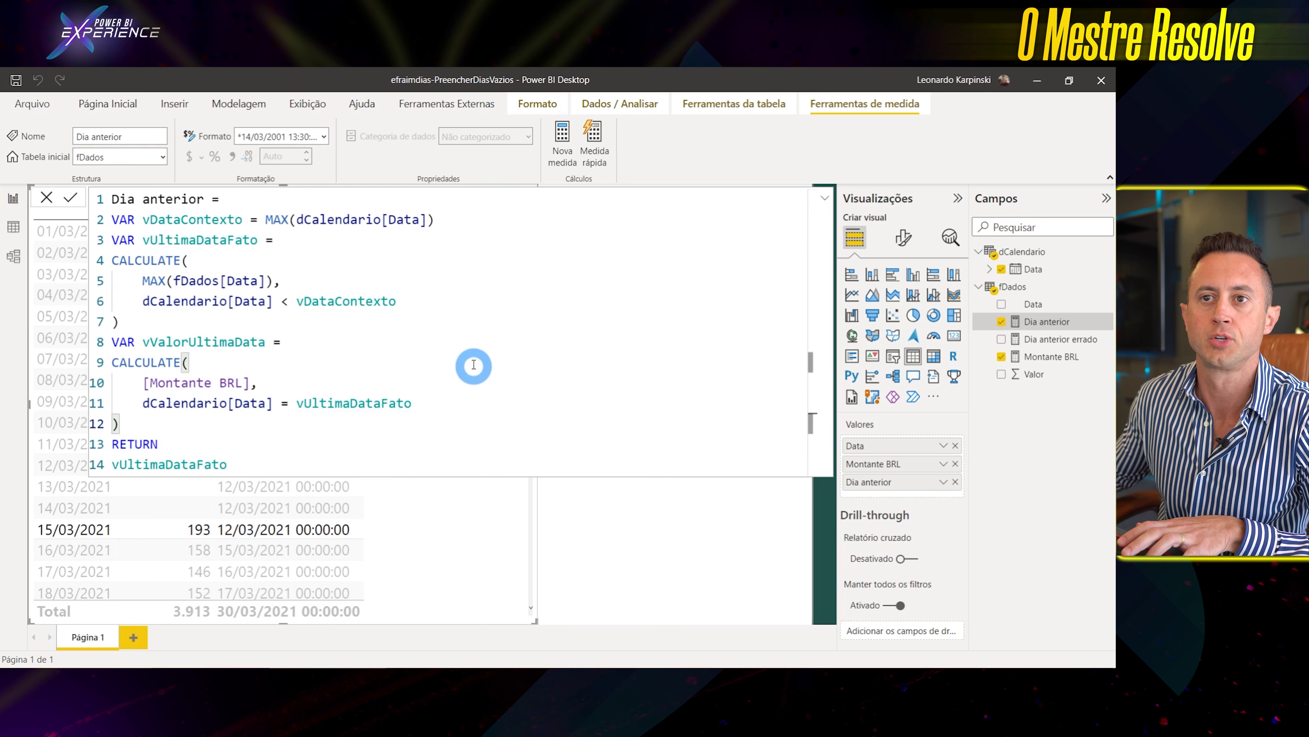
# Replace vUltimaDataFato after RETURN with vValorUltimaData
pyautogui.scroll(-2, 473, 366)
pyautogui.scroll(-2, 456, 319)
pyautogui.scroll(1, 155, 325)
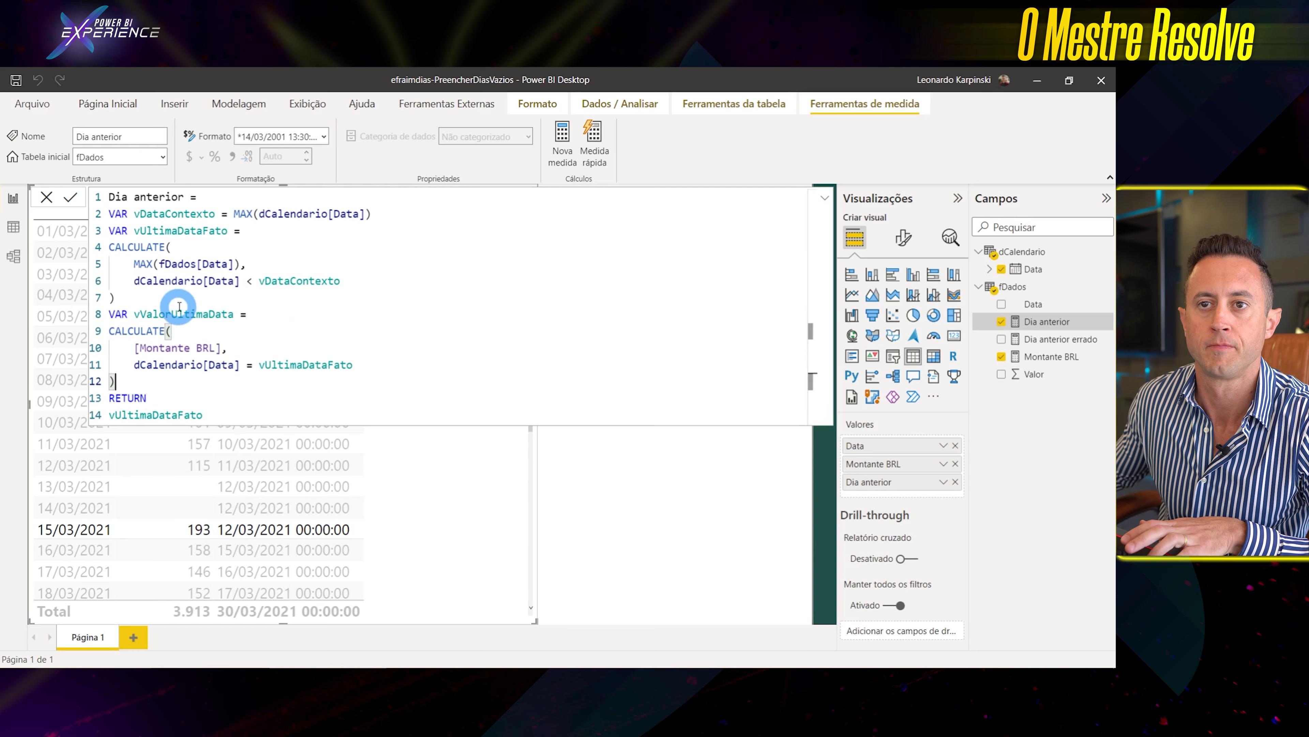
pyautogui.doubleClick(183, 313)
pyautogui.hotkey('ctrl', 'c')
pyautogui.doubleClick(155, 415)
pyautogui.hotkey('ctrl', 'v')
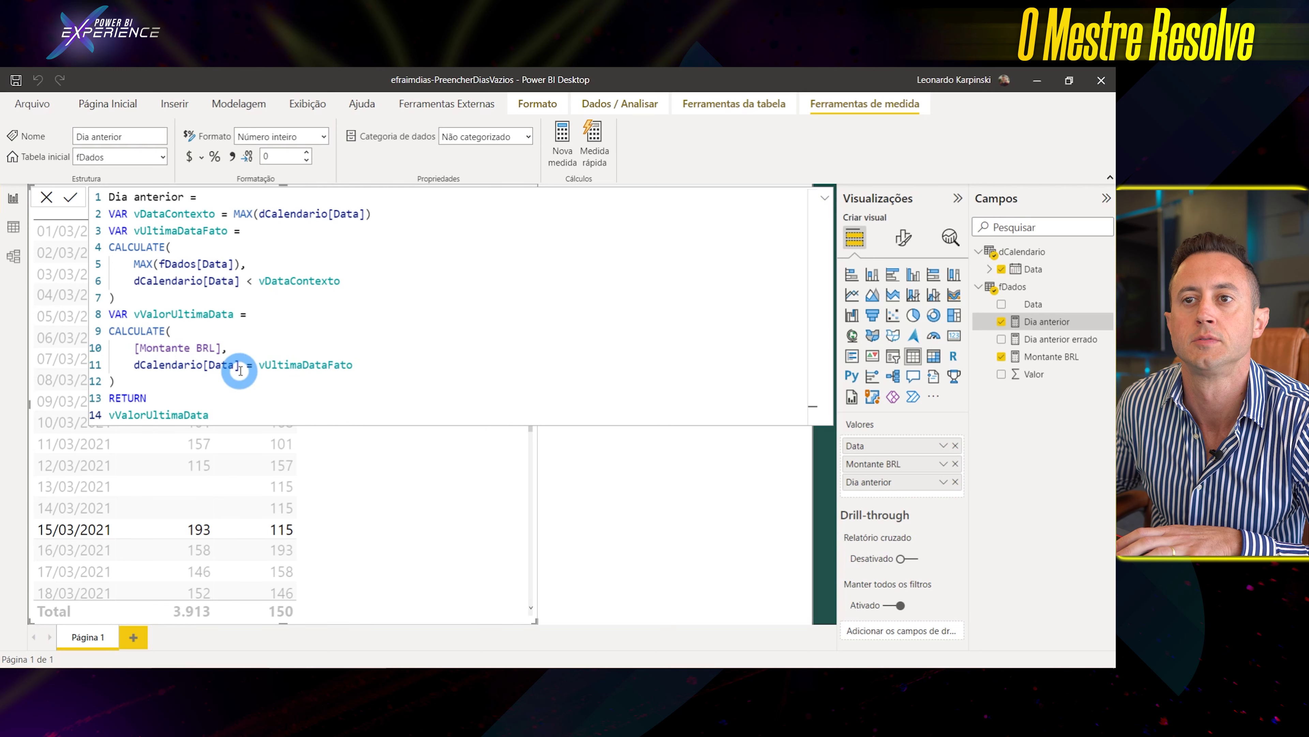
# Re-highlight the 15/03/2021 row to confirm Dia anterior now shows 115, then revisit the first CALCULATE
pyautogui.click(320, 392)
pyautogui.click(61, 531)
pyautogui.click(286, 535)
pyautogui.click(69, 526)
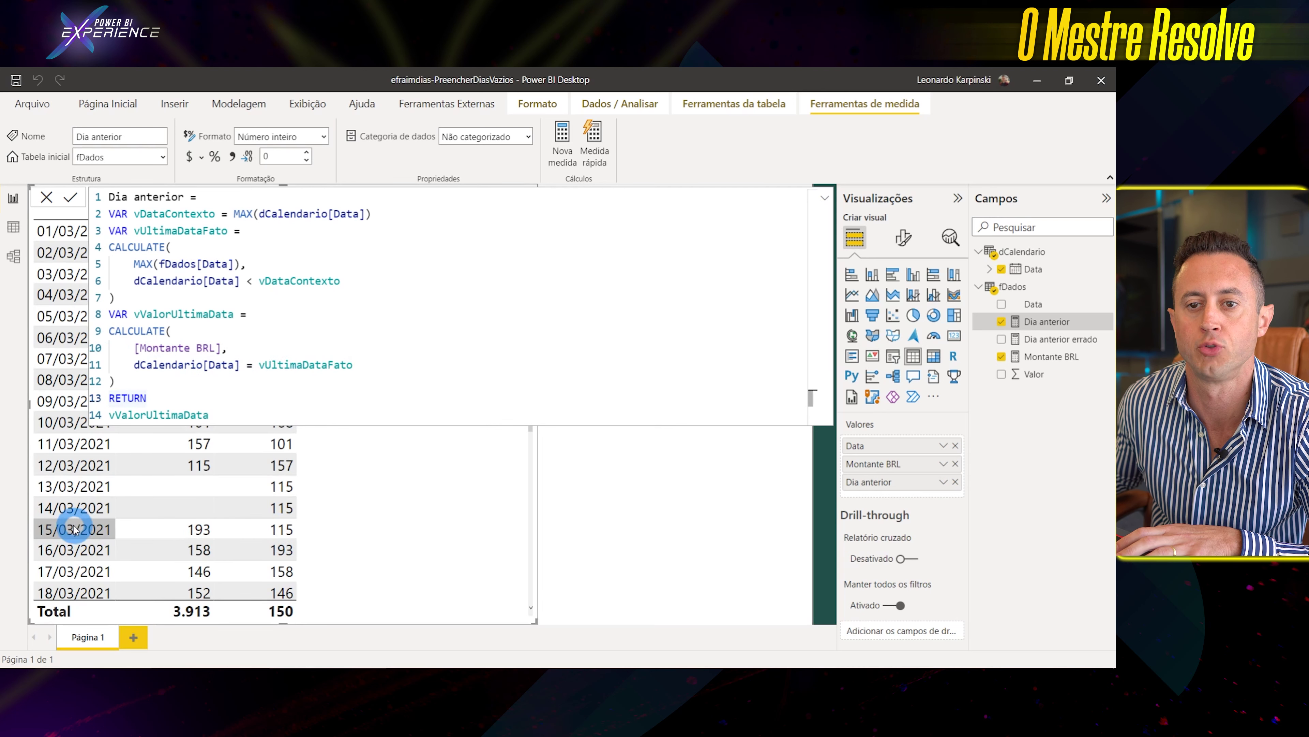
pyautogui.click(200, 245)
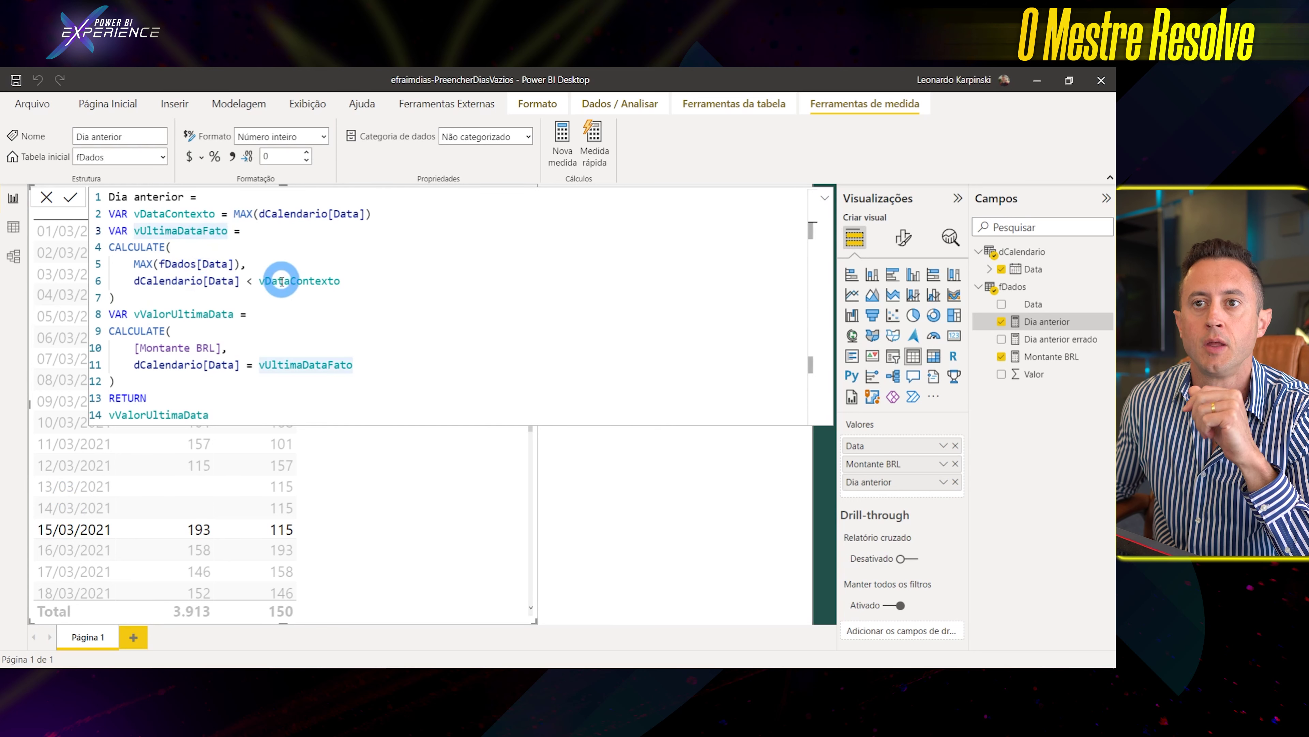
pyautogui.click(284, 266)
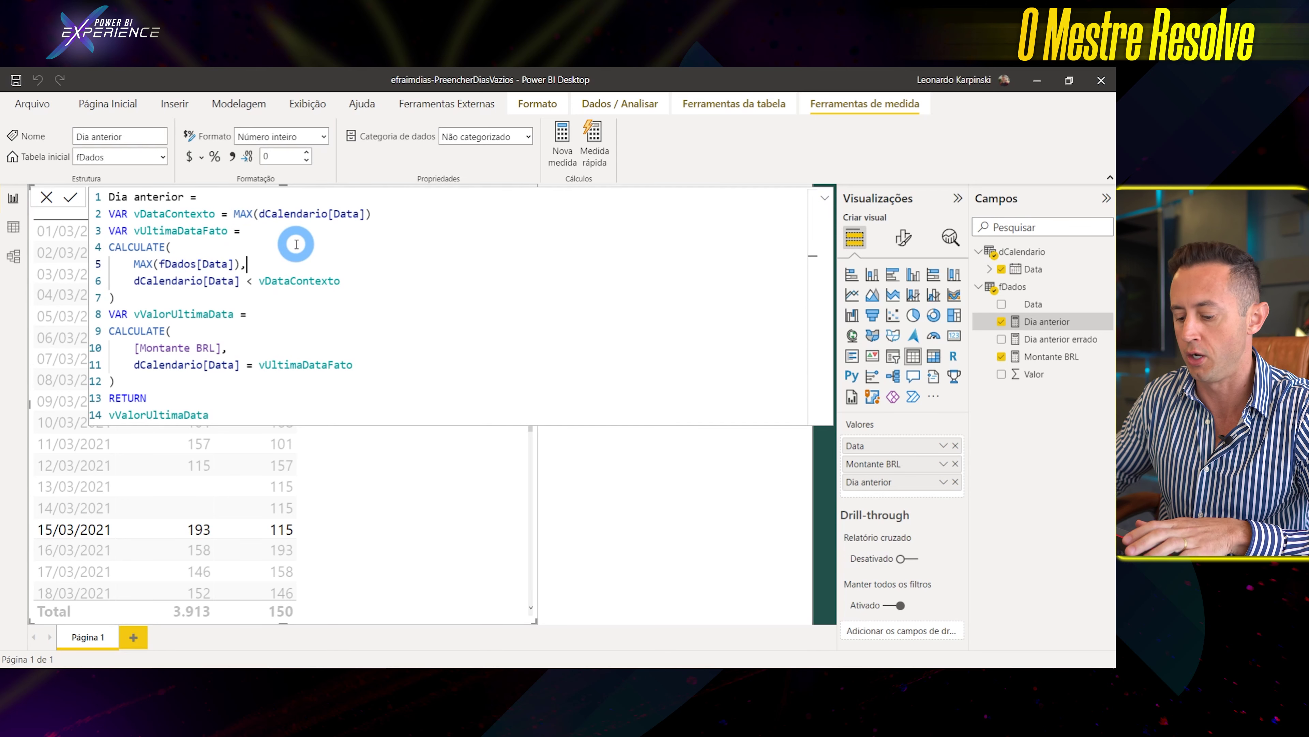
# Wrap the dCalendario[Data] < vDataContexto condition in FILTER(ALL(dCalendario), …) in the first CALCULATE
pyautogui.press('Return')
pyautogui.write('FILTER')
pyautogui.press('Return')
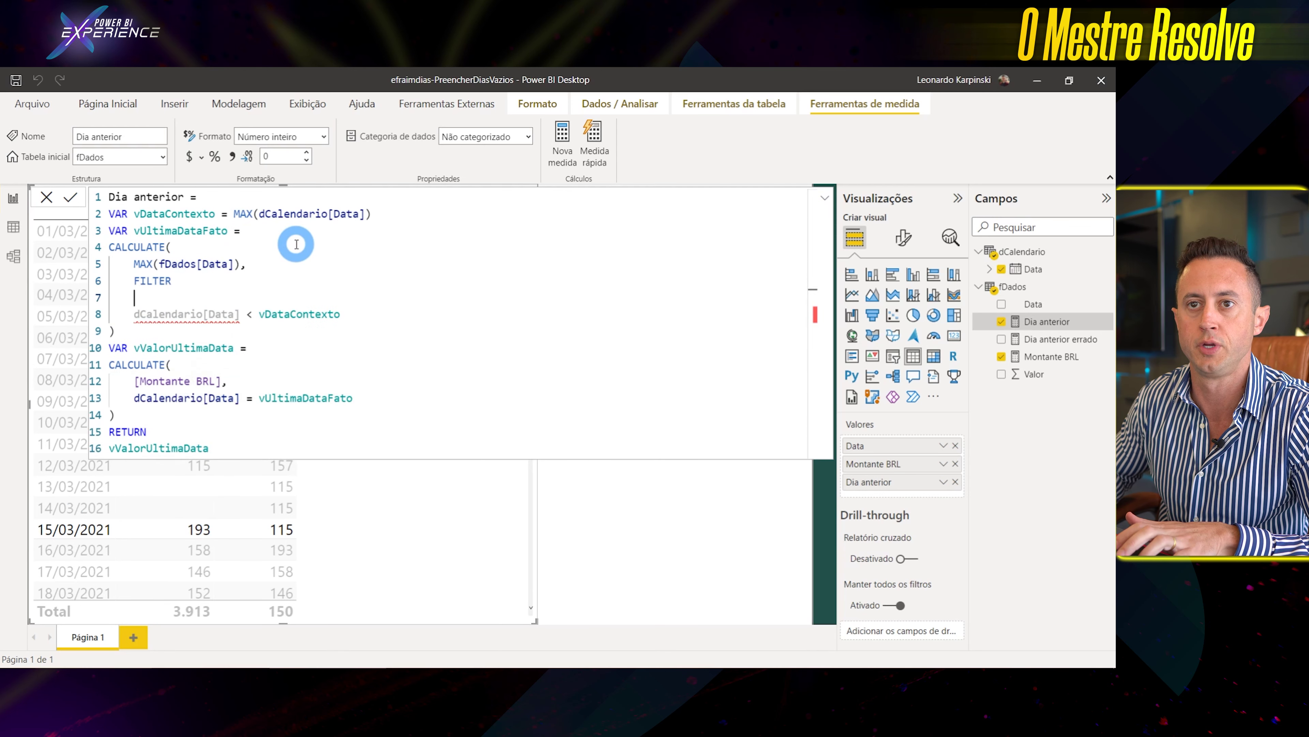
pyautogui.press('BackSpace')
pyautogui.press('BackSpace')
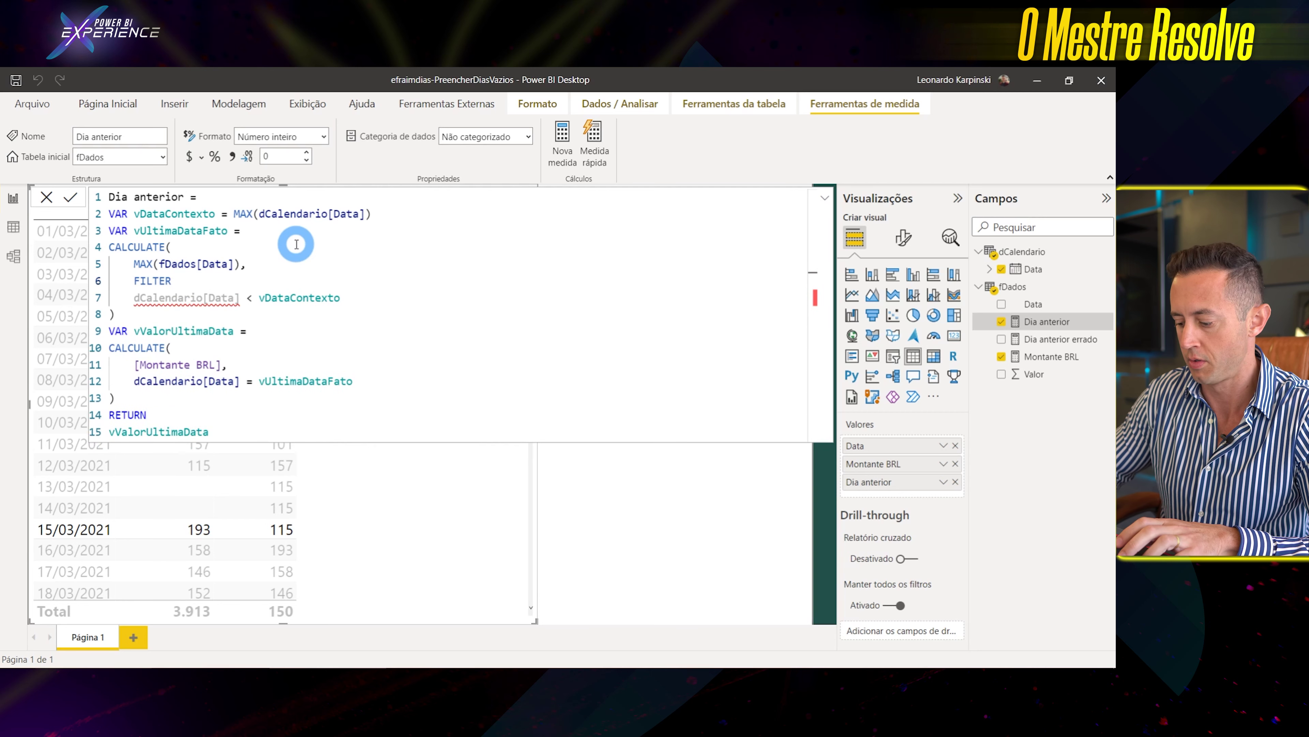
pyautogui.write('(')
pyautogui.press('Return')
pyautogui.write('ALL(dCalendario')
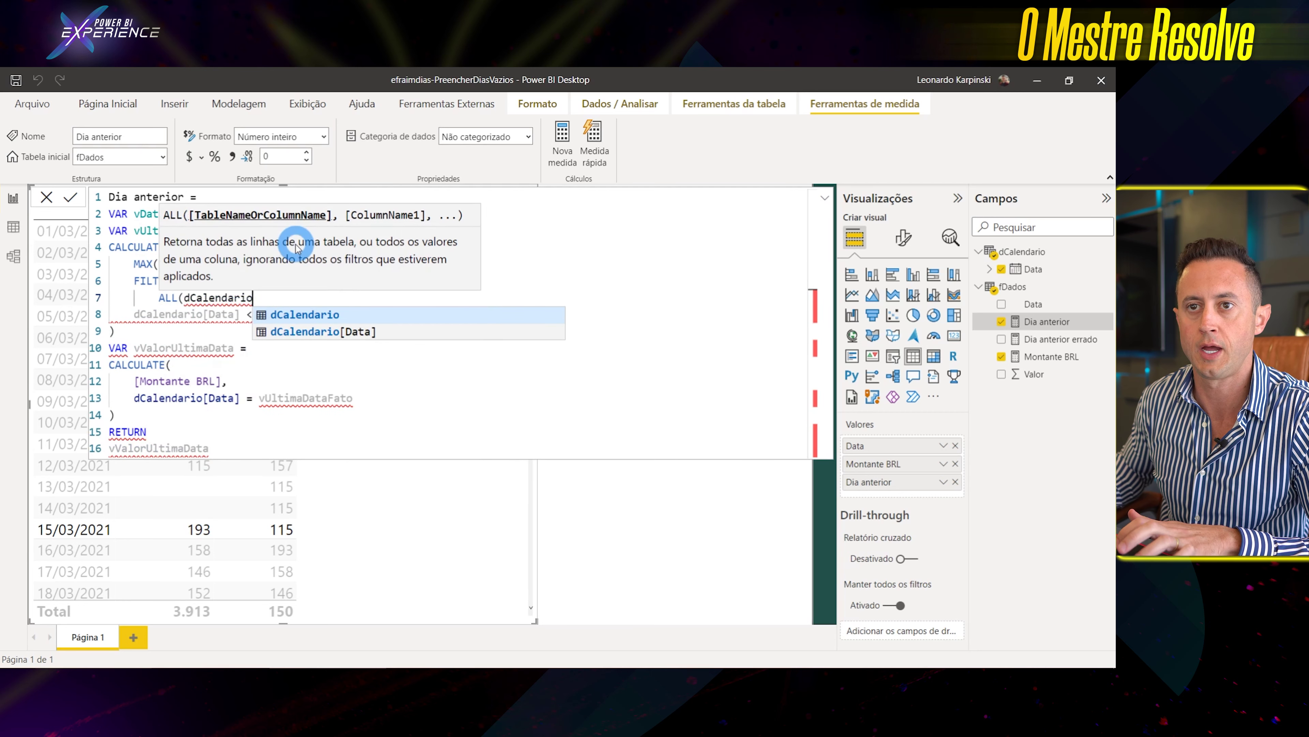
pyautogui.write('),')
pyautogui.press('Tab')
pyautogui.press('End')
pyautogui.press('Return')
pyautogui.write(')')
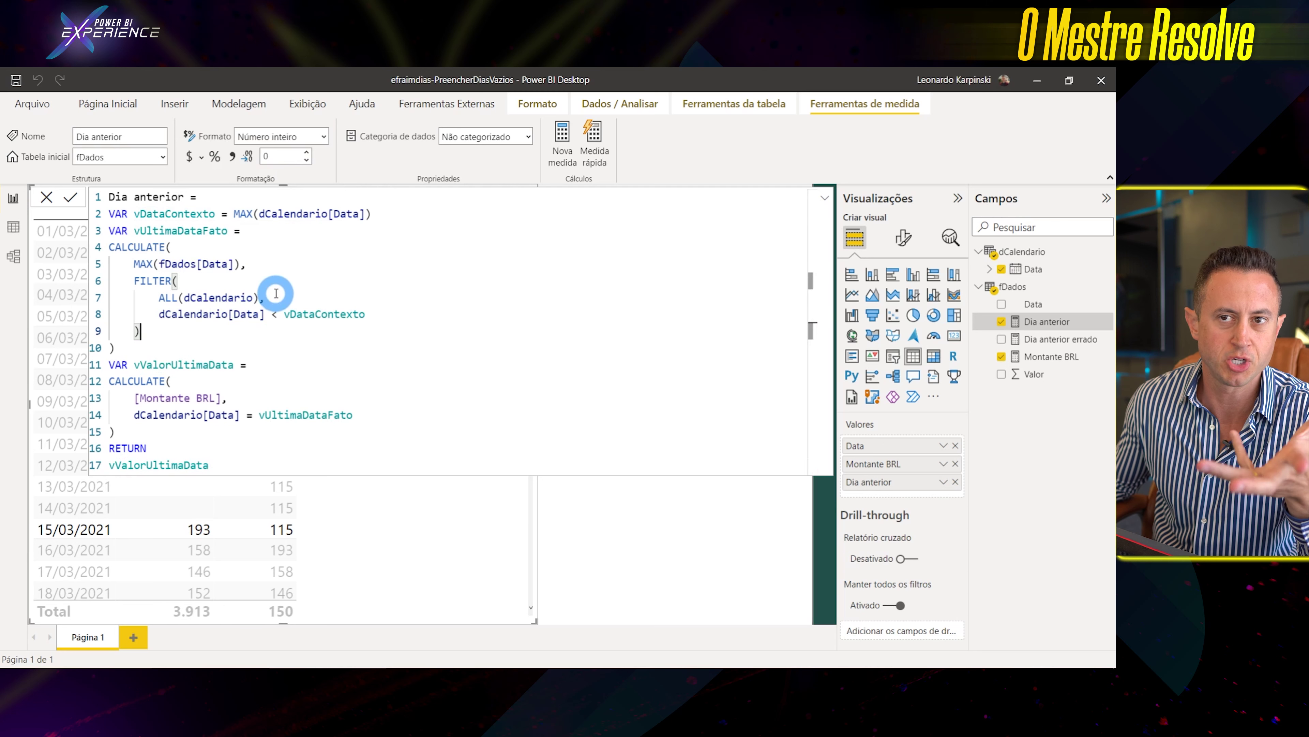
# Select FILTER and the dCalendario[Data] < vDataContexto condition while explaining them
pyautogui.doubleClick(154, 280)
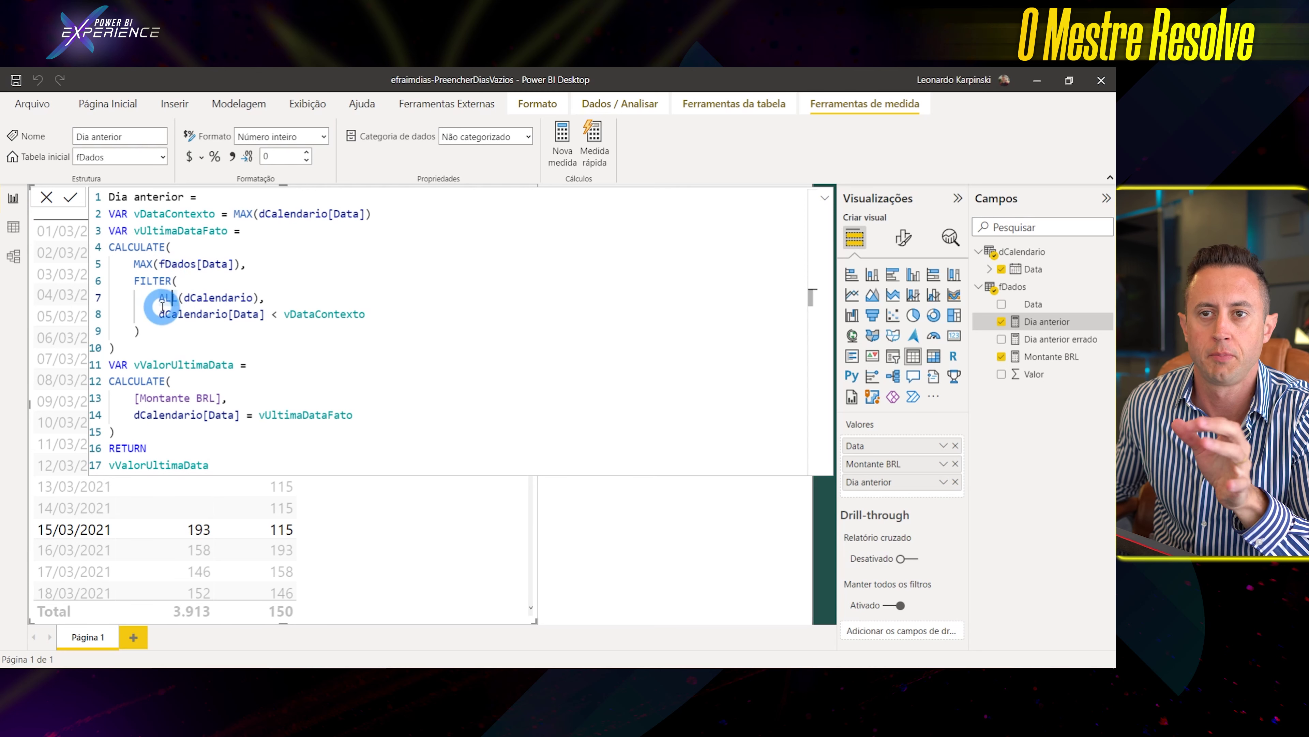
pyautogui.moveTo(159, 313); pyautogui.dragTo(416, 316)
pyautogui.click(415, 316)
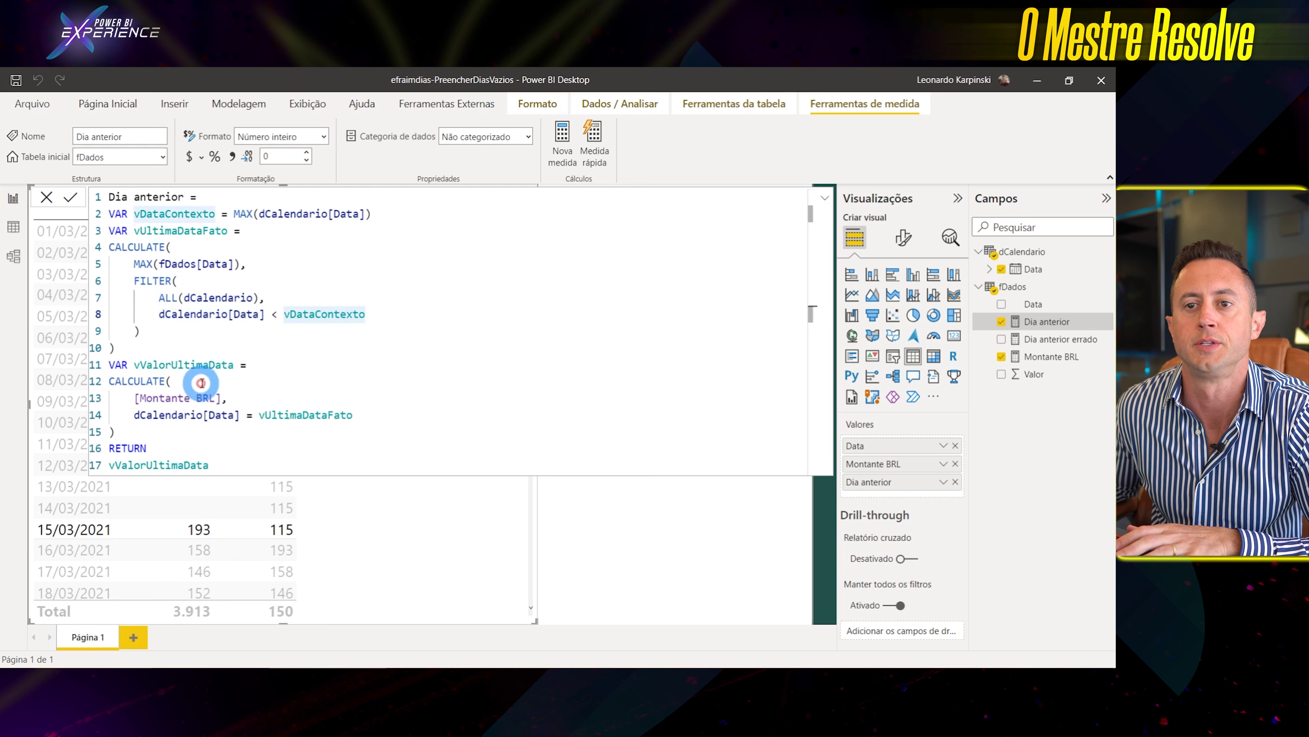
# Wrap dCalendario[Data] = vUltimaDataFato in FILTER(ALL(dCalendario), …) in the second CALCULATE
pyautogui.click(253, 394)
pyautogui.press('Return')
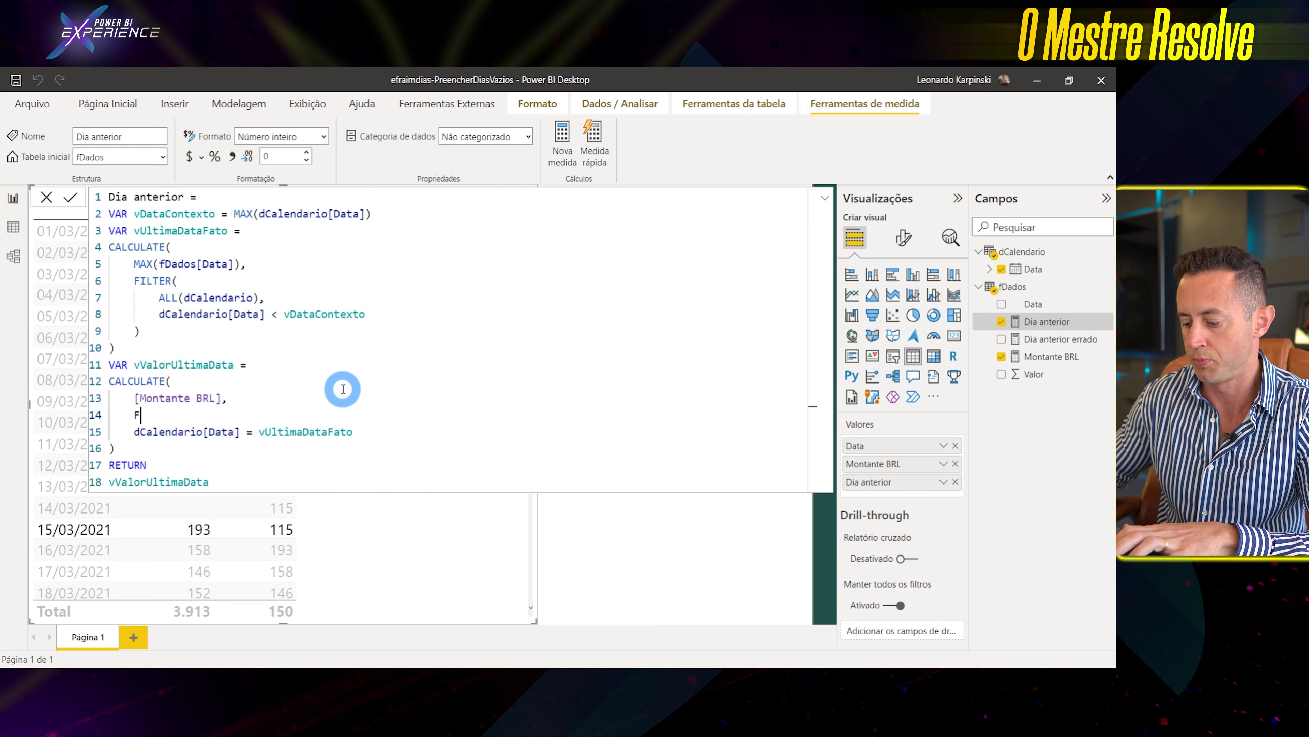
pyautogui.write('FILTER(')
pyautogui.press('Return')
pyautogui.write('ALL')
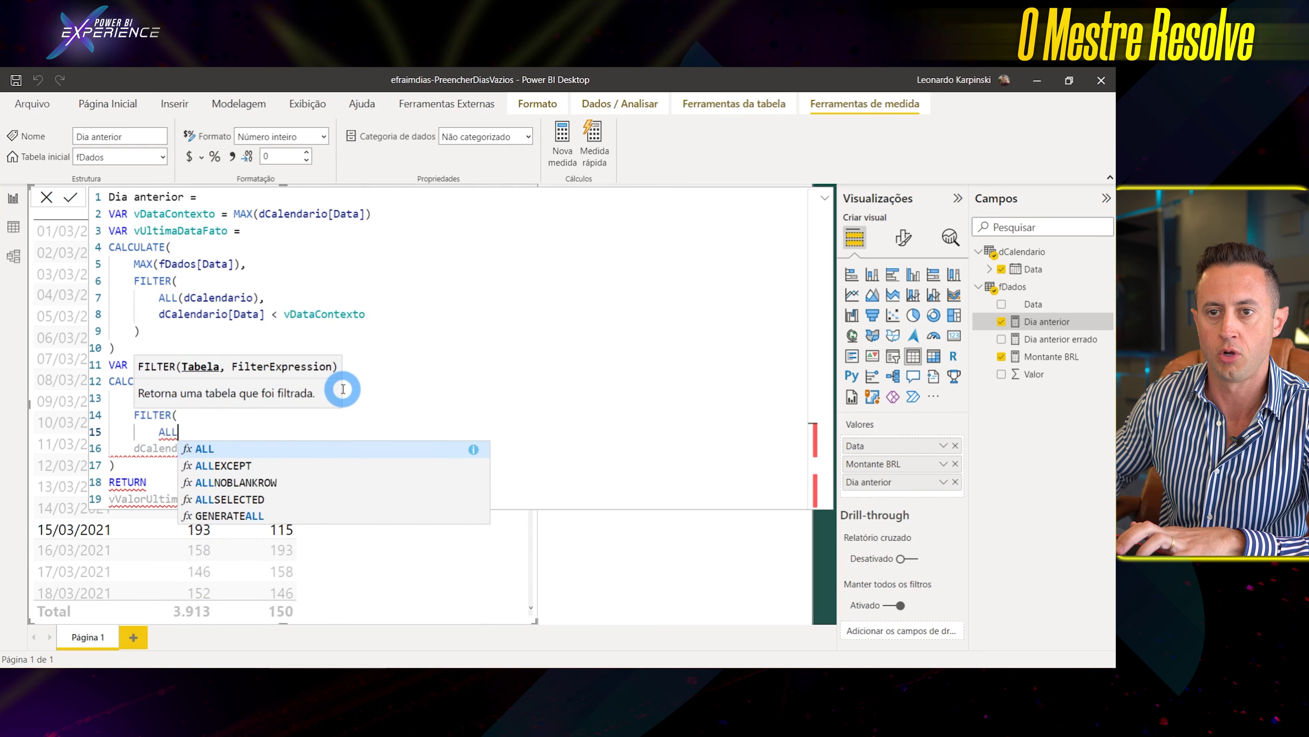
pyautogui.write('(dCalendario')
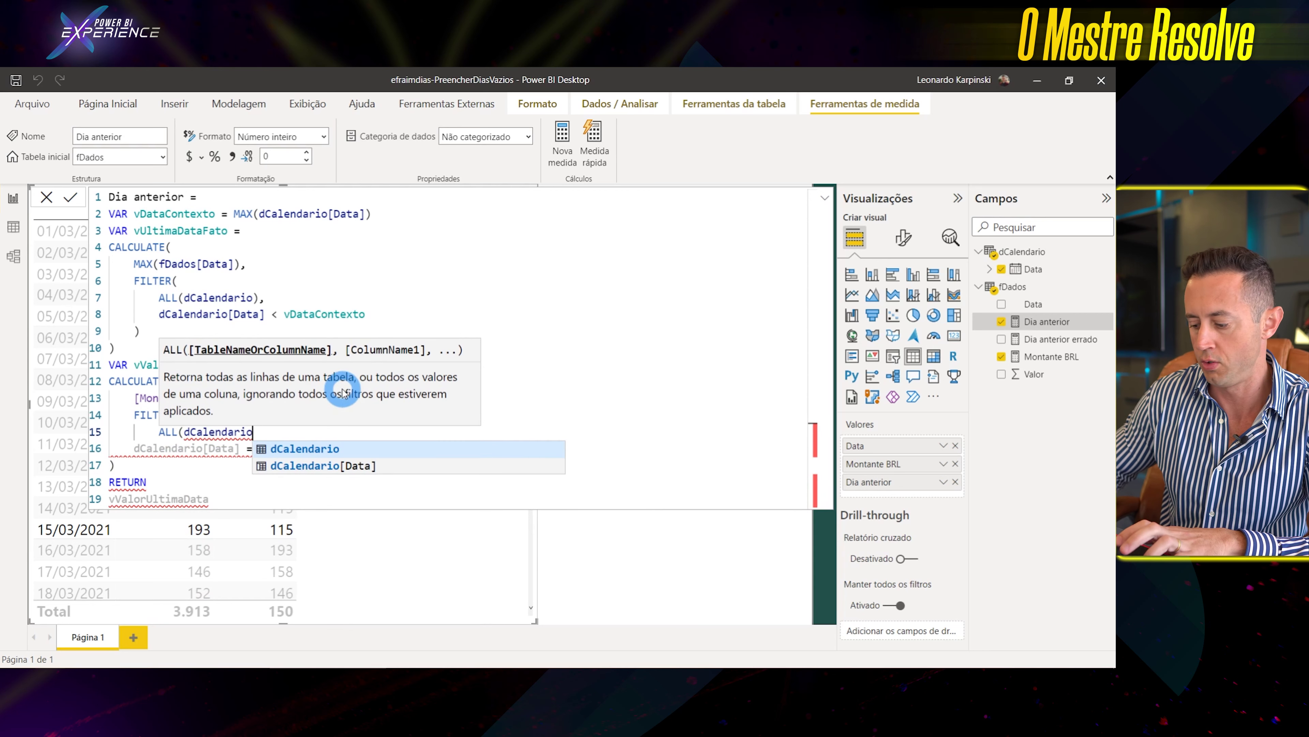
pyautogui.write('),')
pyautogui.press('Tab')
pyautogui.press('End')
pyautogui.press('Return')
pyautogui.write(')')
pyautogui.press('Up')
pyautogui.press('Up')
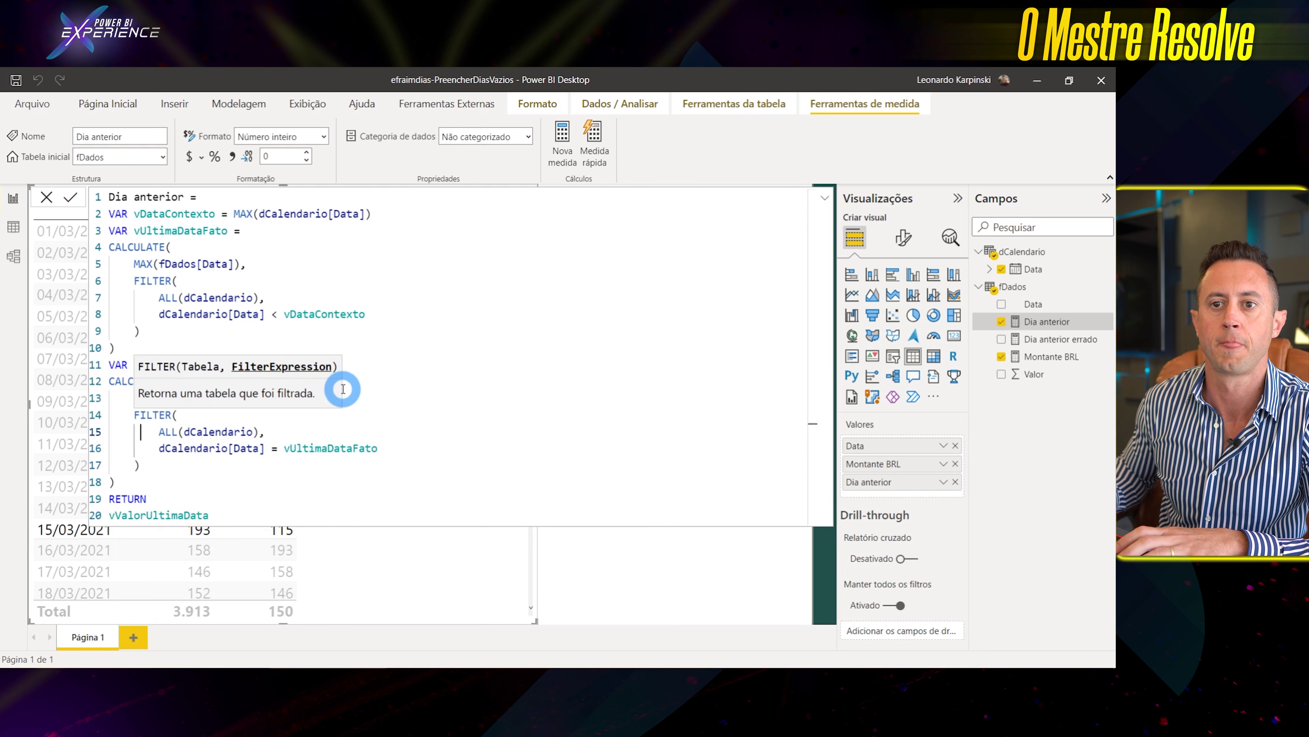
# Commit the updated Dia anterior measure; the table still shows 115 for 15/03
pyautogui.scroll(-2, 497, 307)
pyautogui.click(499, 298)
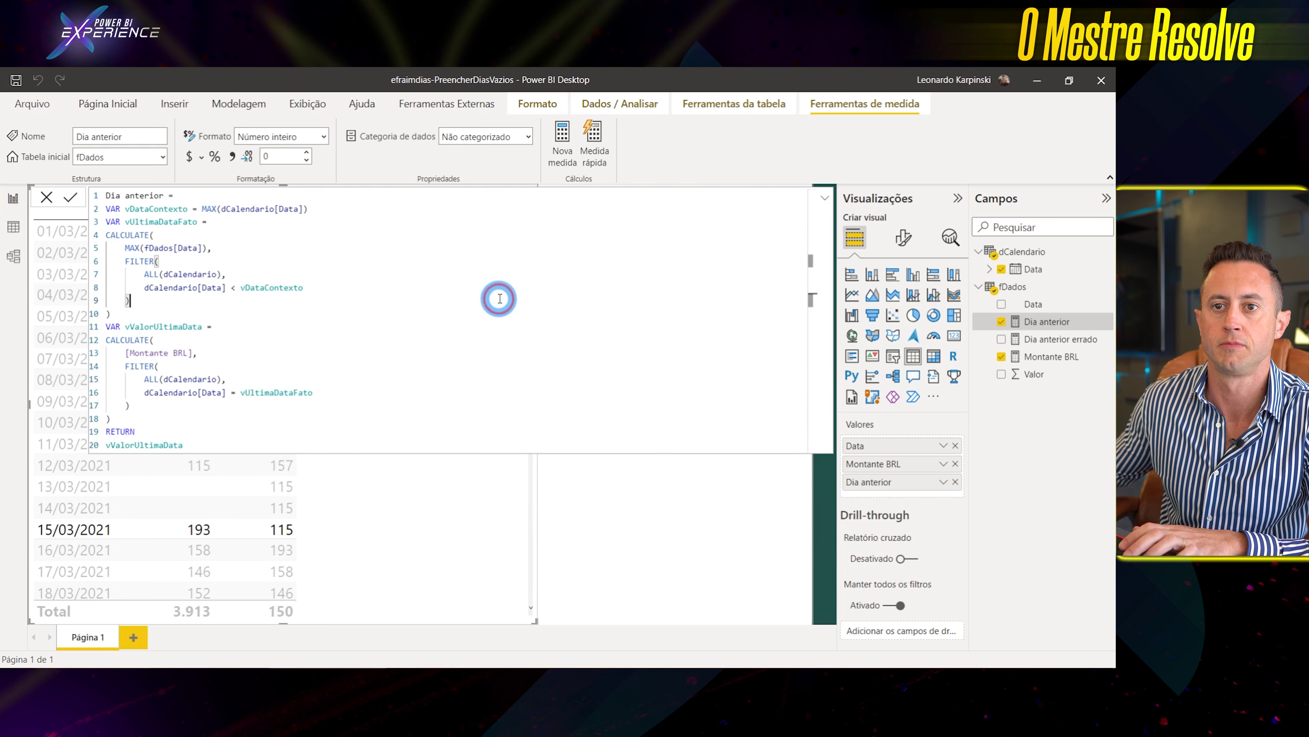
pyautogui.press('Return')
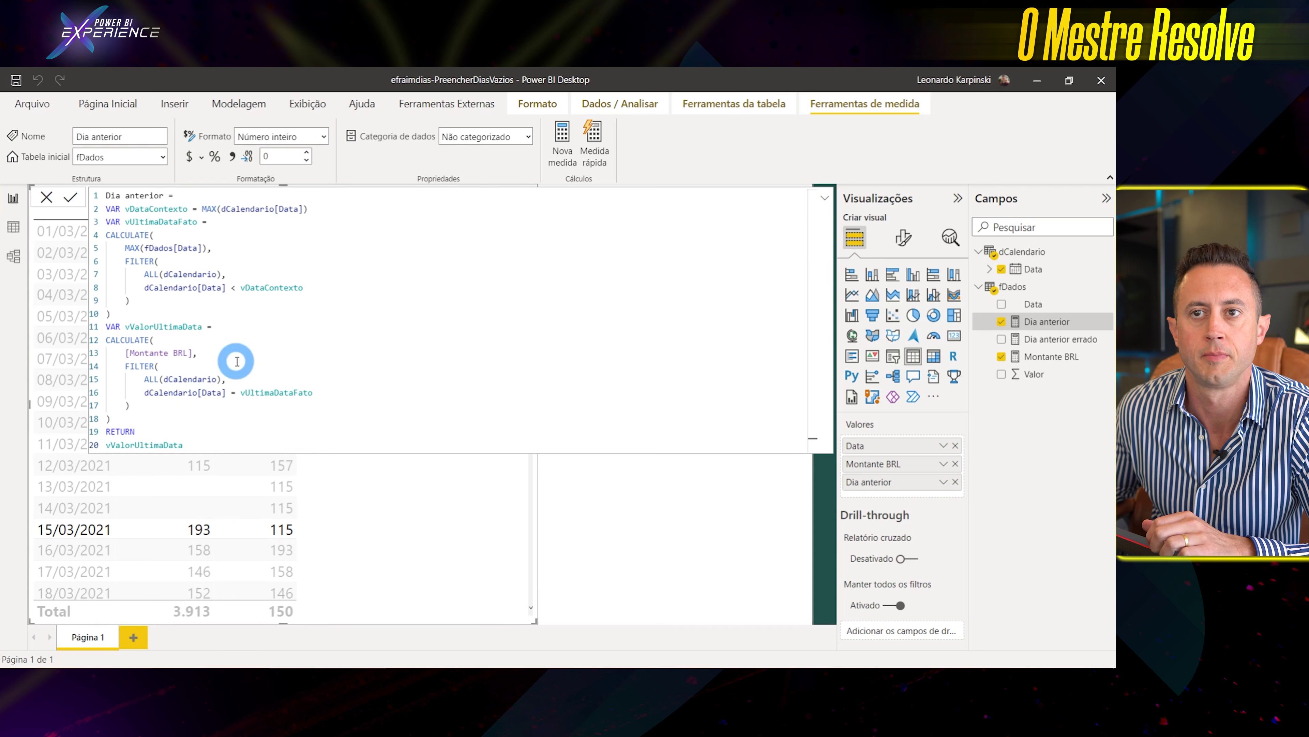
pyautogui.scroll(1, 365, 369)
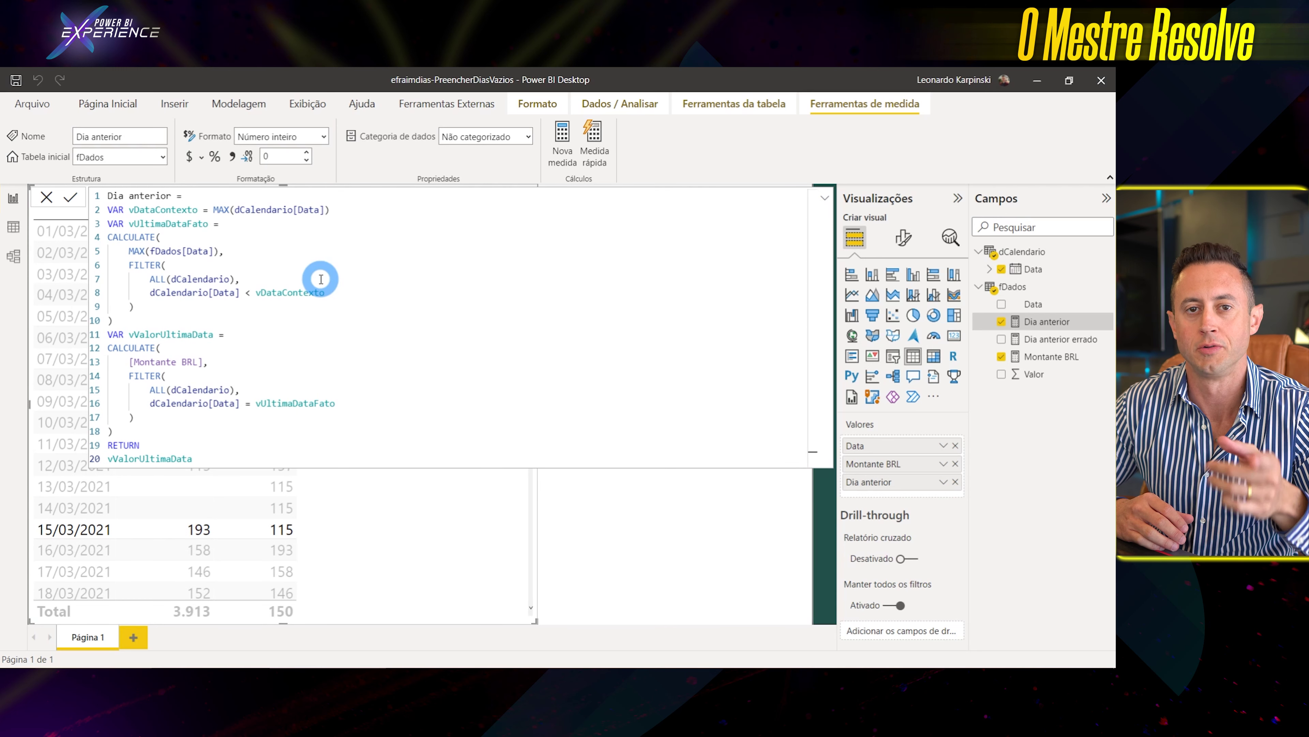